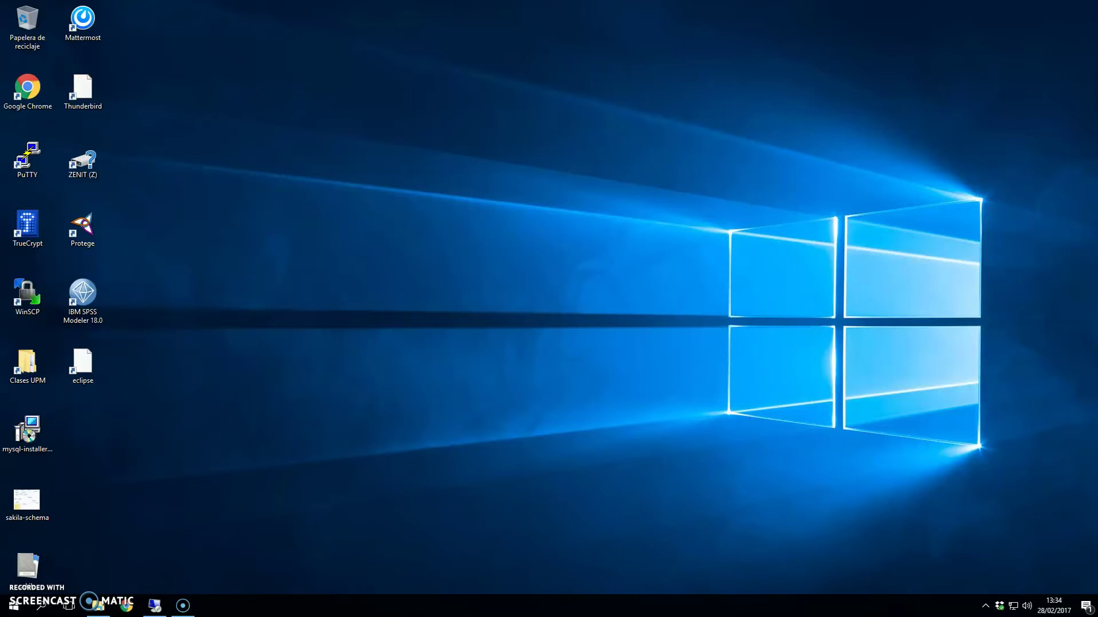
- Find 'work' in the Start search, start MySQL Workbench 6.3 CE, and connect to Local instance MySQL57
left_click(41, 607)
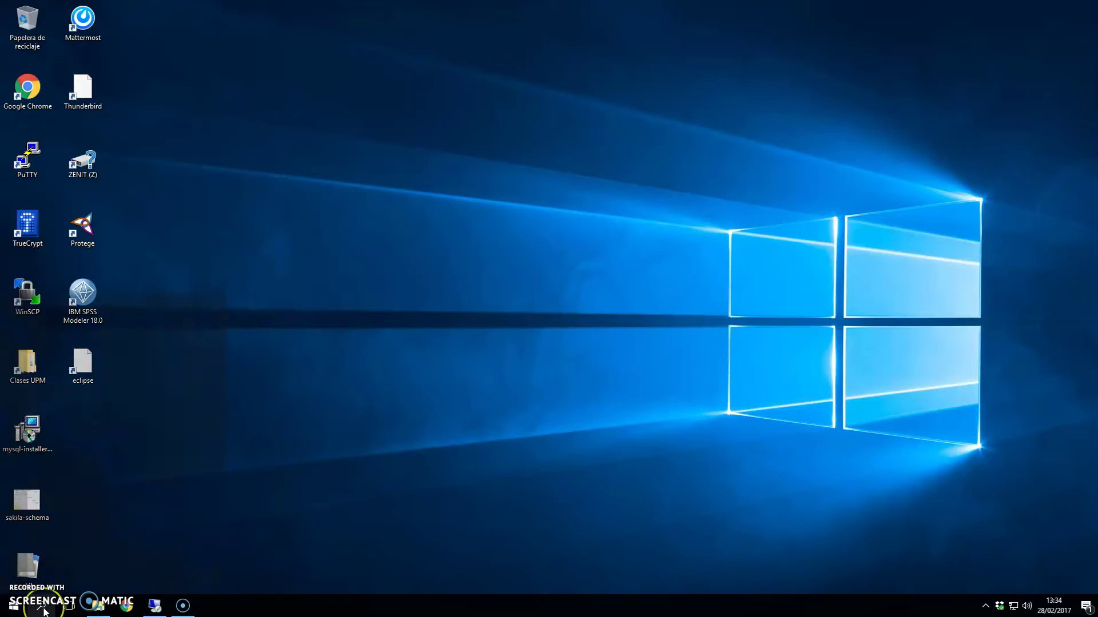
type("work")
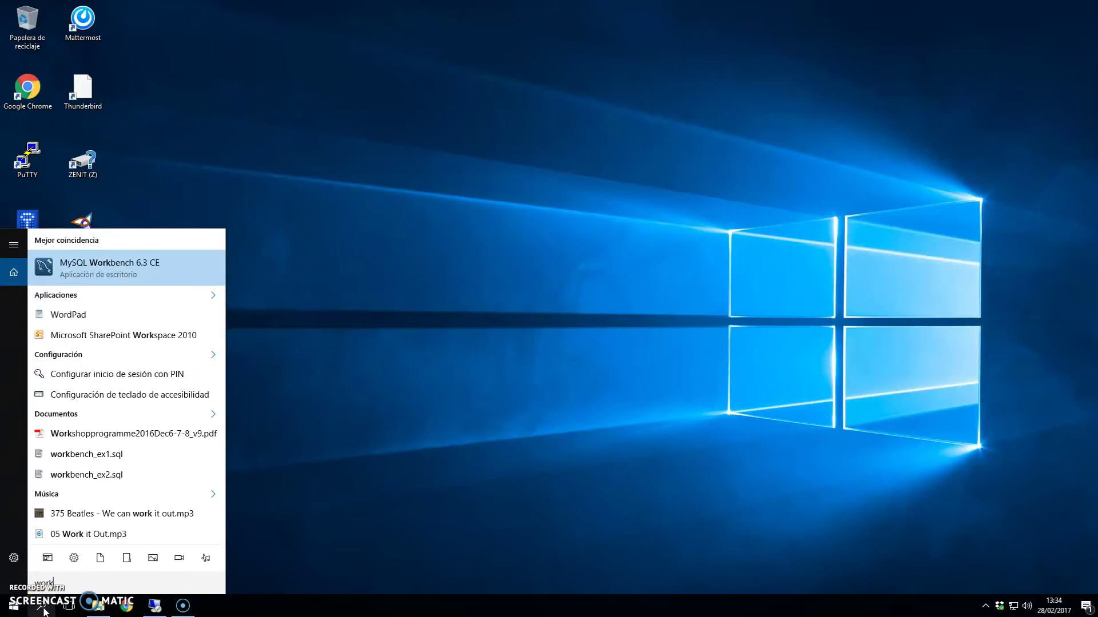
left_click(160, 265)
left_click(95, 113)
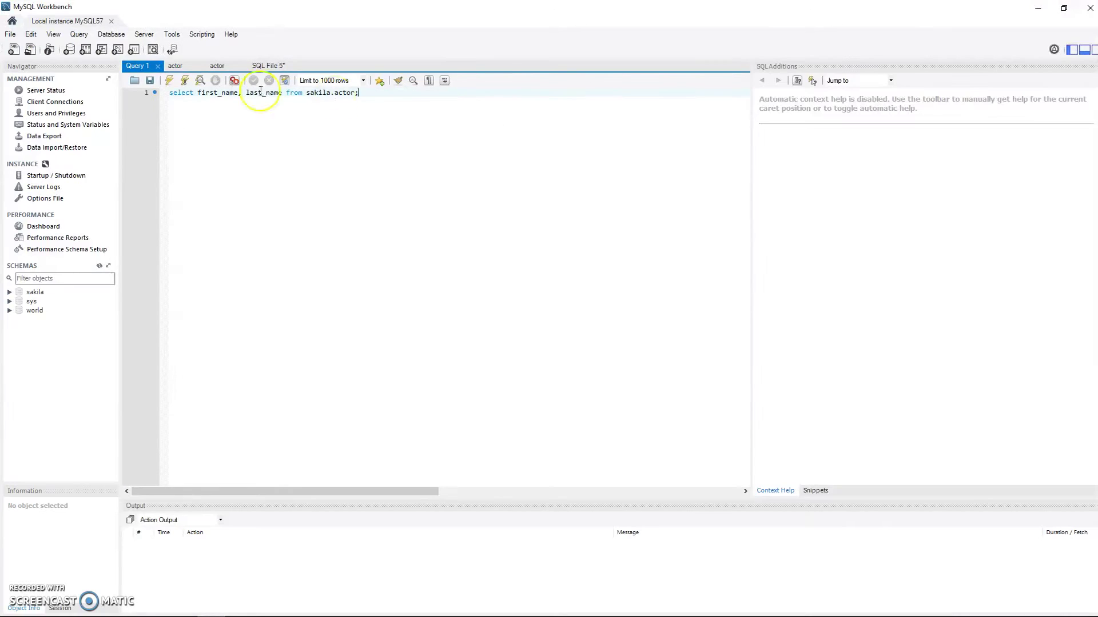
- Close all query tabs without saving, then drag the SQL Additions splitter right to widen the workspace
right_click(144, 67)
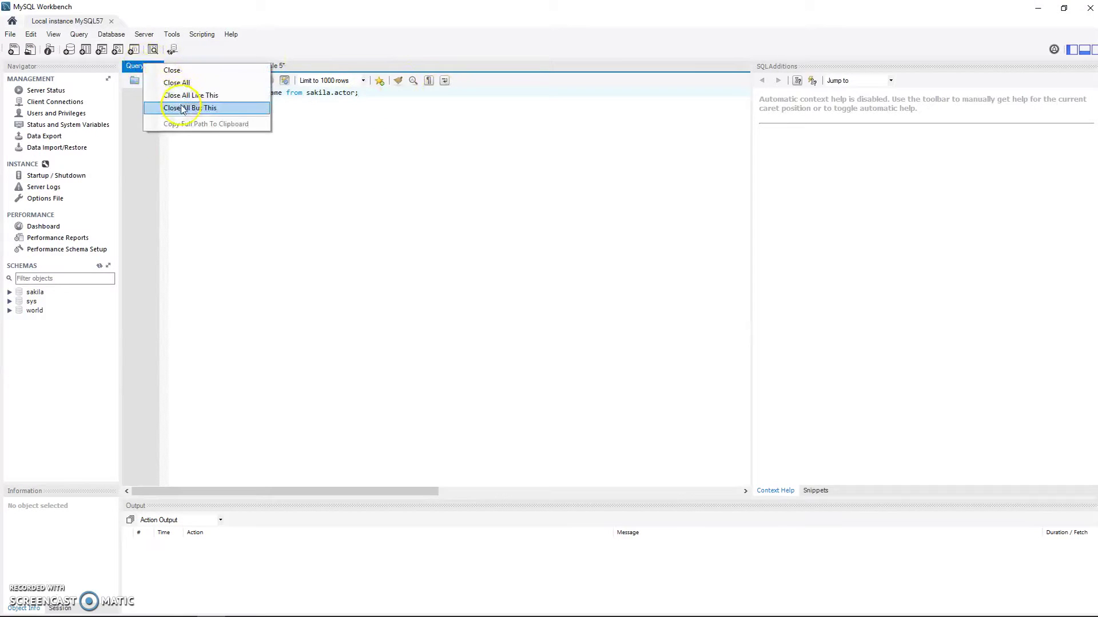
left_click(171, 83)
left_click(541, 330)
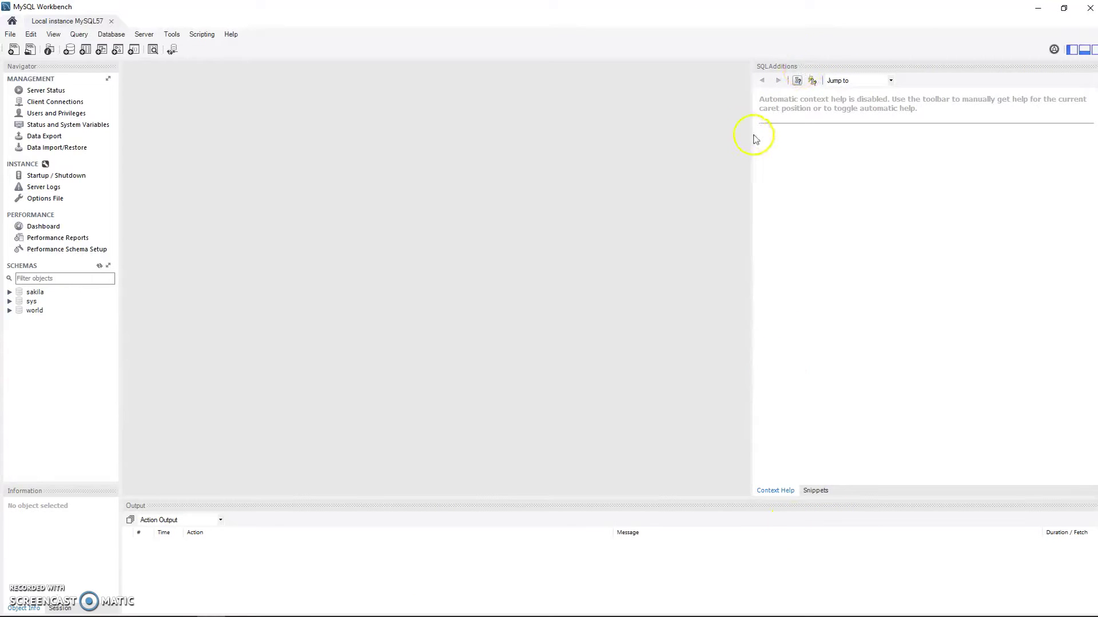
left_click_drag(752, 134, 1021, 157)
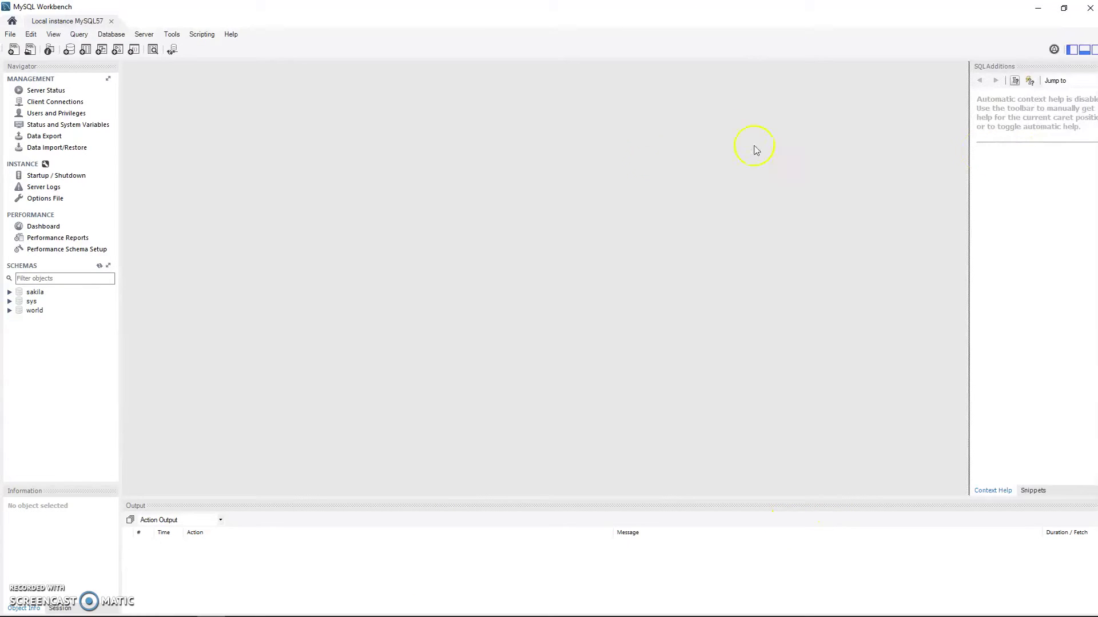
- View Server Status and Client Connections, widen the Info column, then select Users and Privileges
left_click(45, 92)
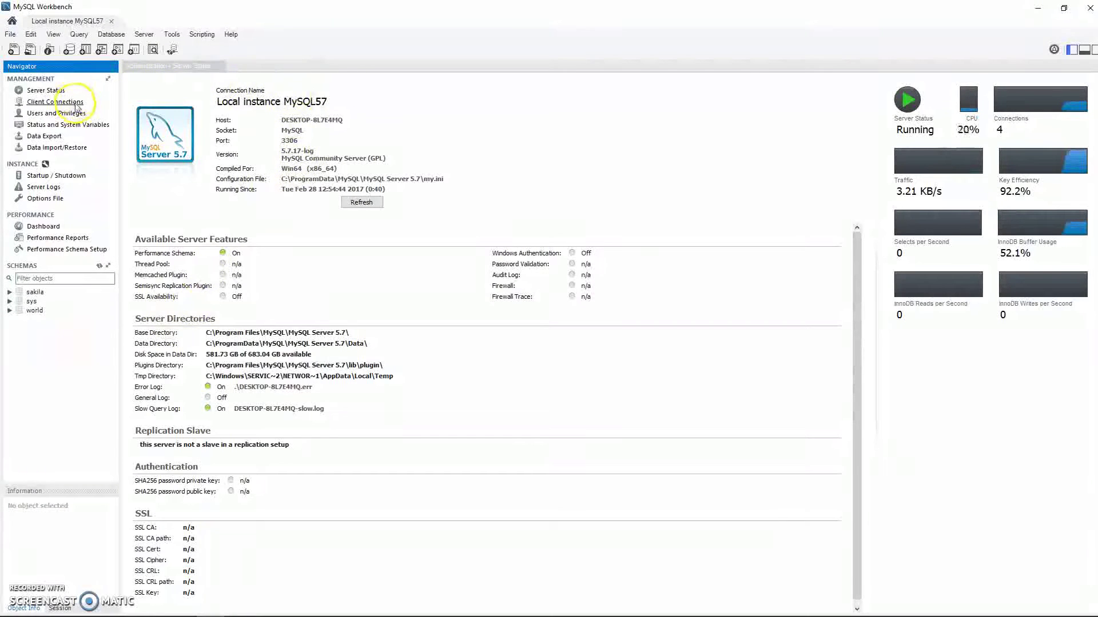
left_click(57, 101)
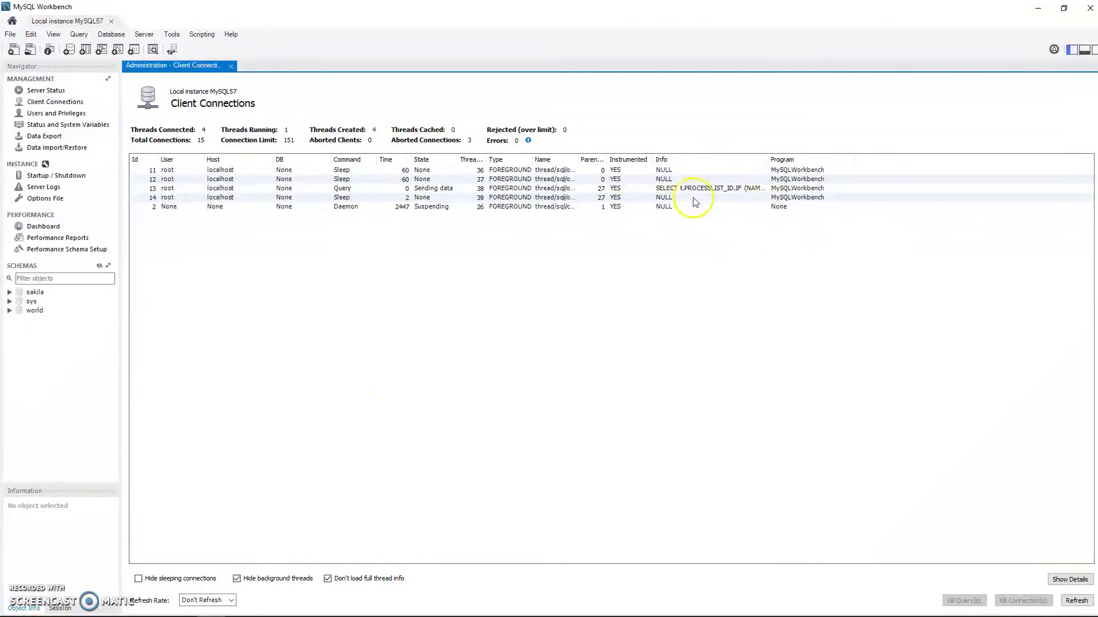
left_click_drag(768, 159, 876, 161)
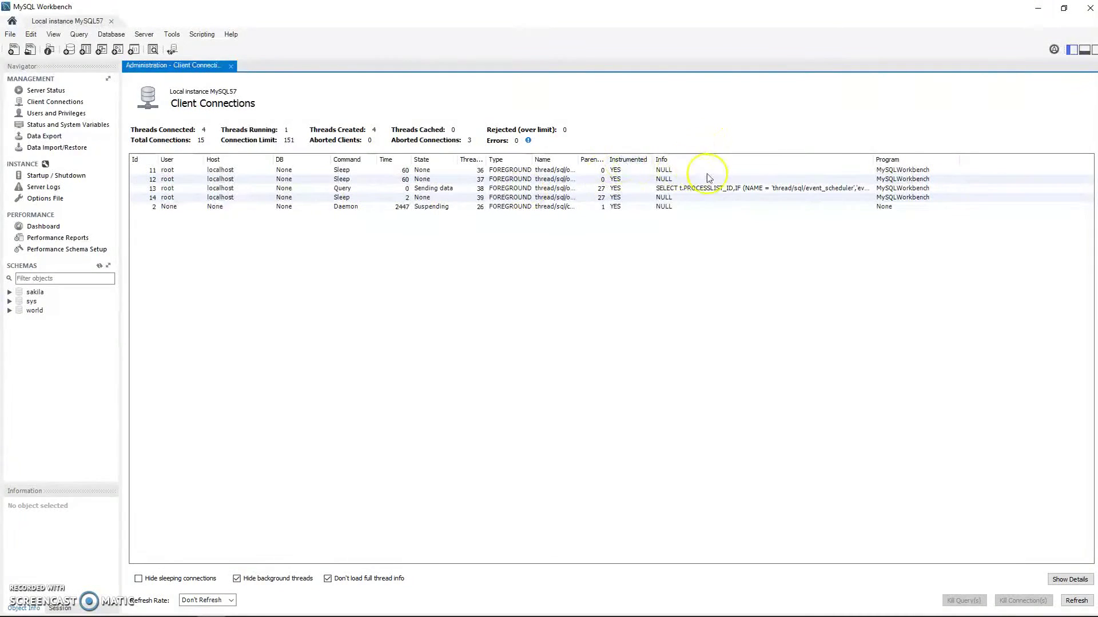
left_click(76, 113)
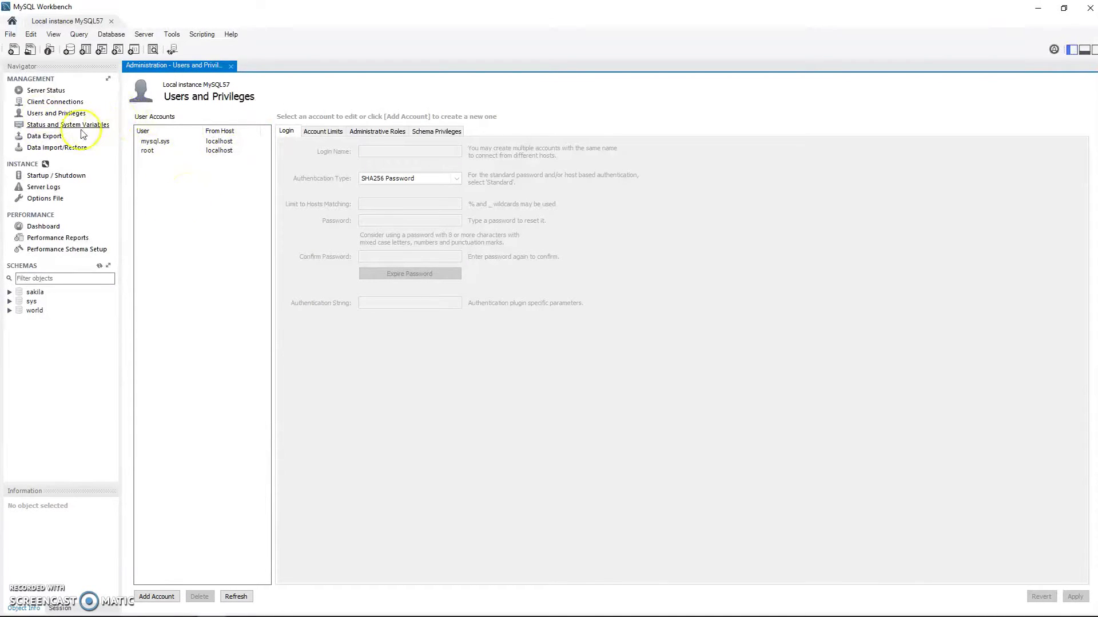
- Step through the Data Export and Startup / Shutdown pages, ending on the Server Logs error log
left_click(46, 140)
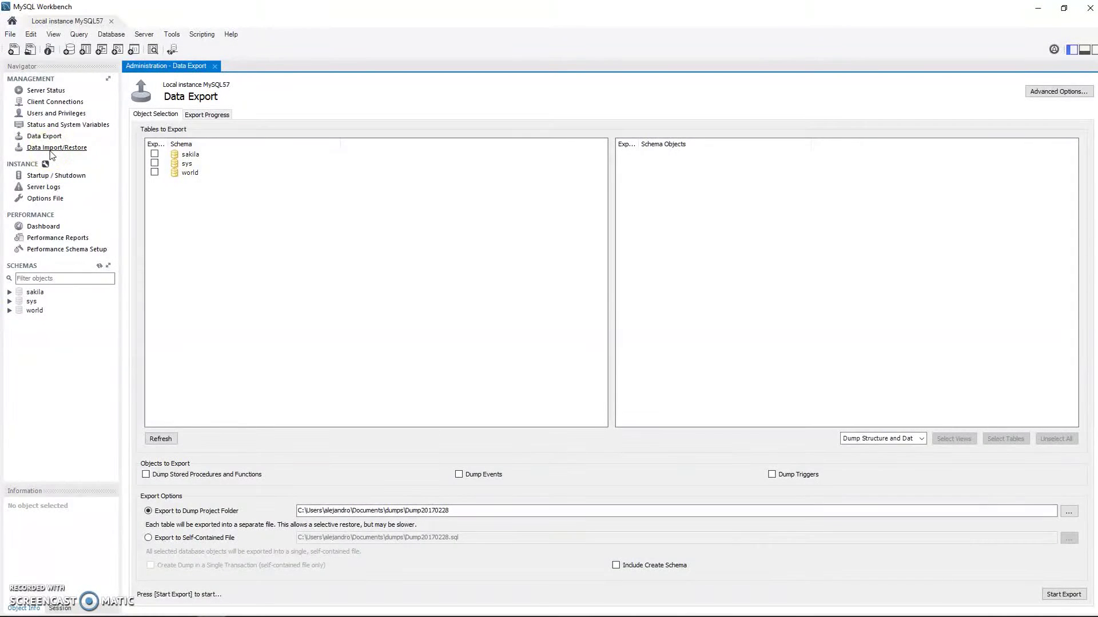
left_click(48, 178)
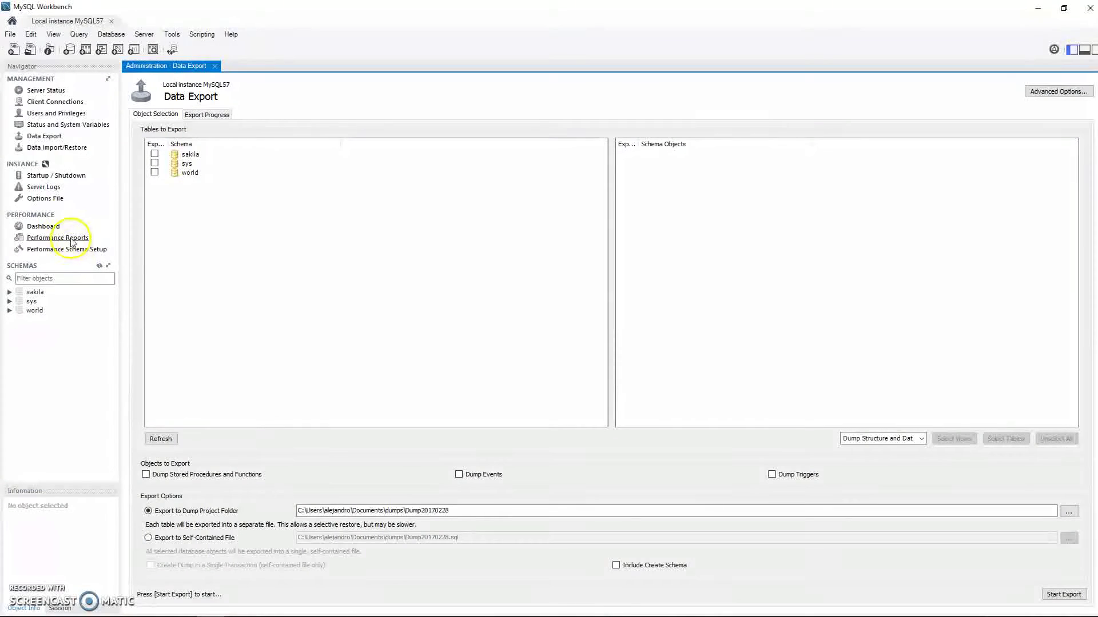
left_click(51, 177)
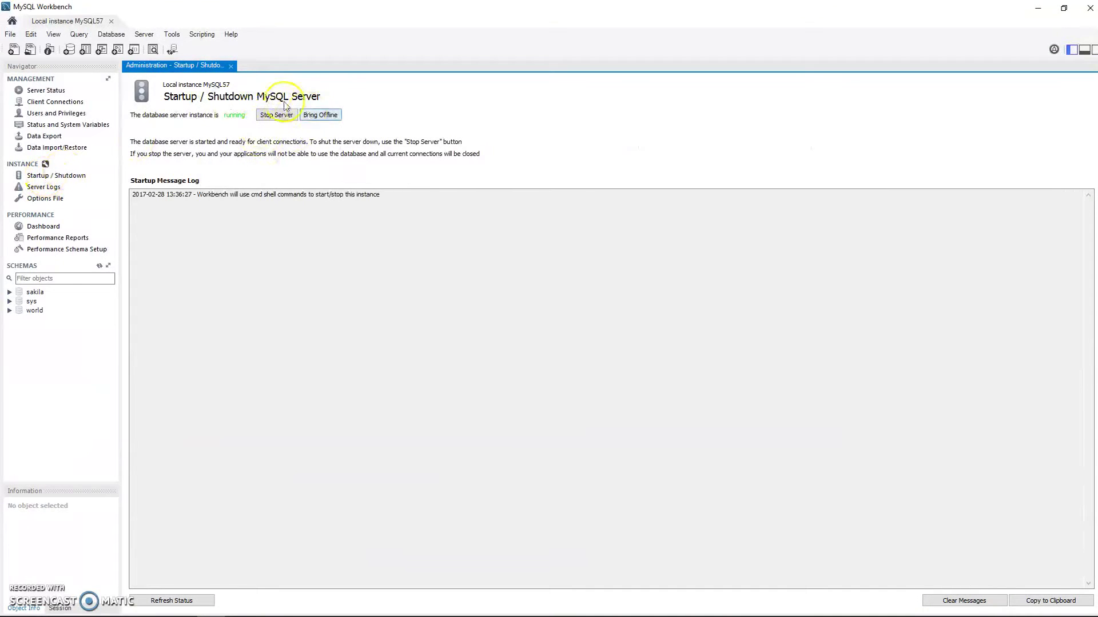
left_click(44, 188)
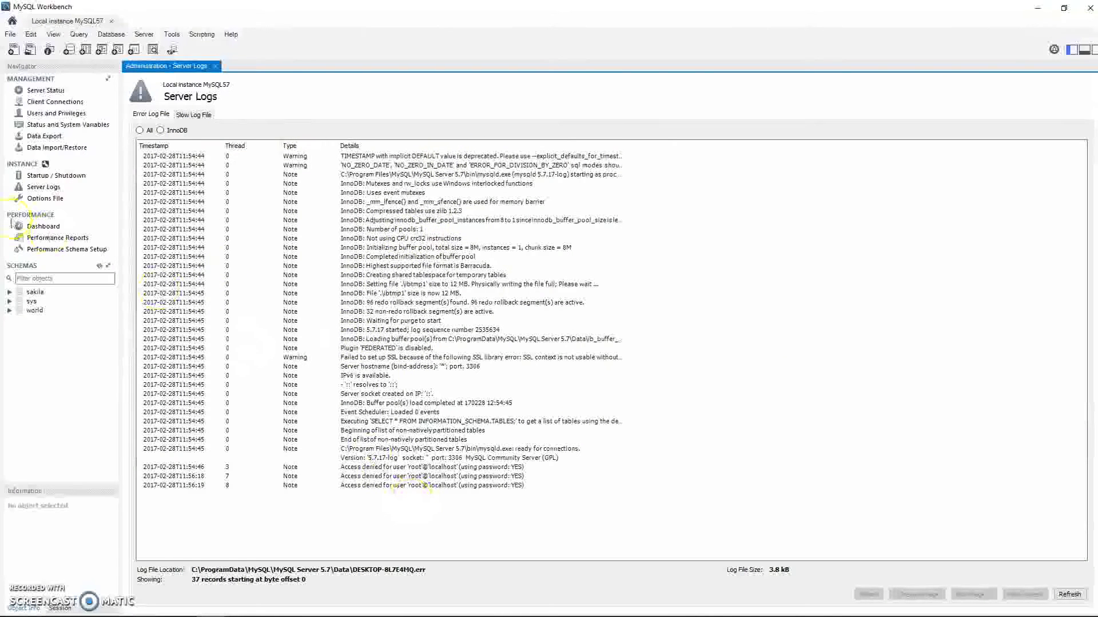
- Review the Options File's Logging, InnoDB, Security and General tabs, then show the performance Dashboard
left_click(36, 198)
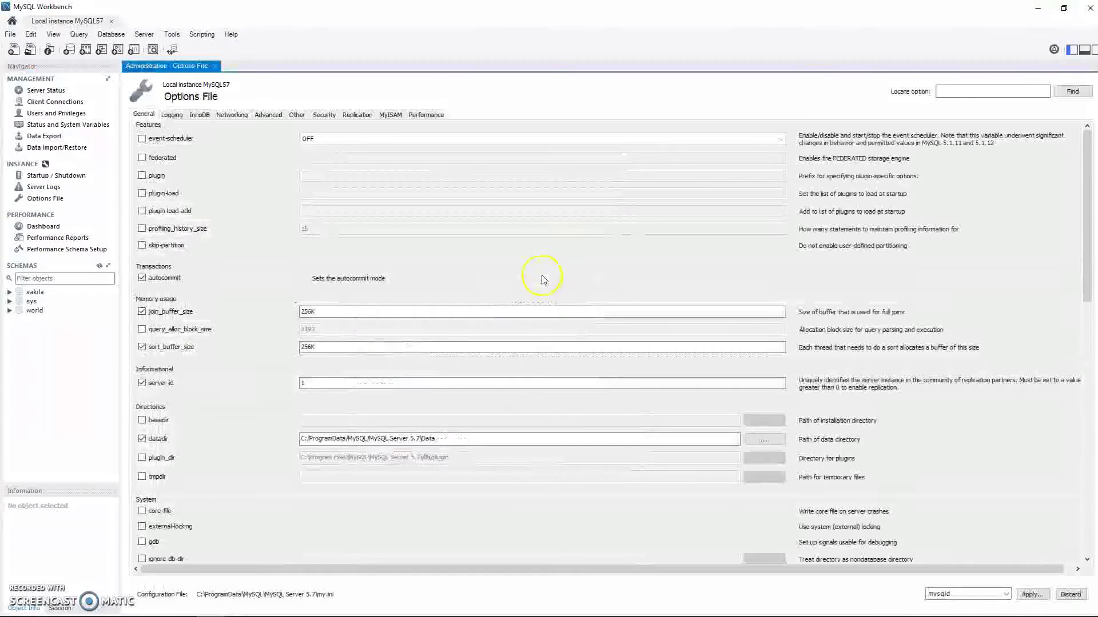
left_click(172, 115)
left_click(199, 116)
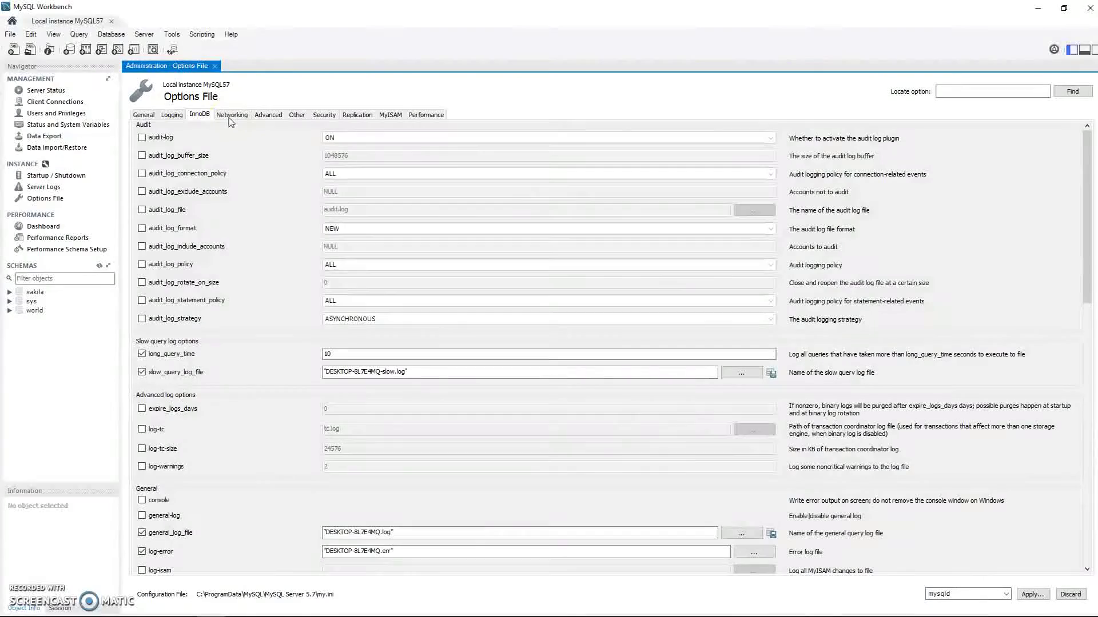
left_click(216, 116)
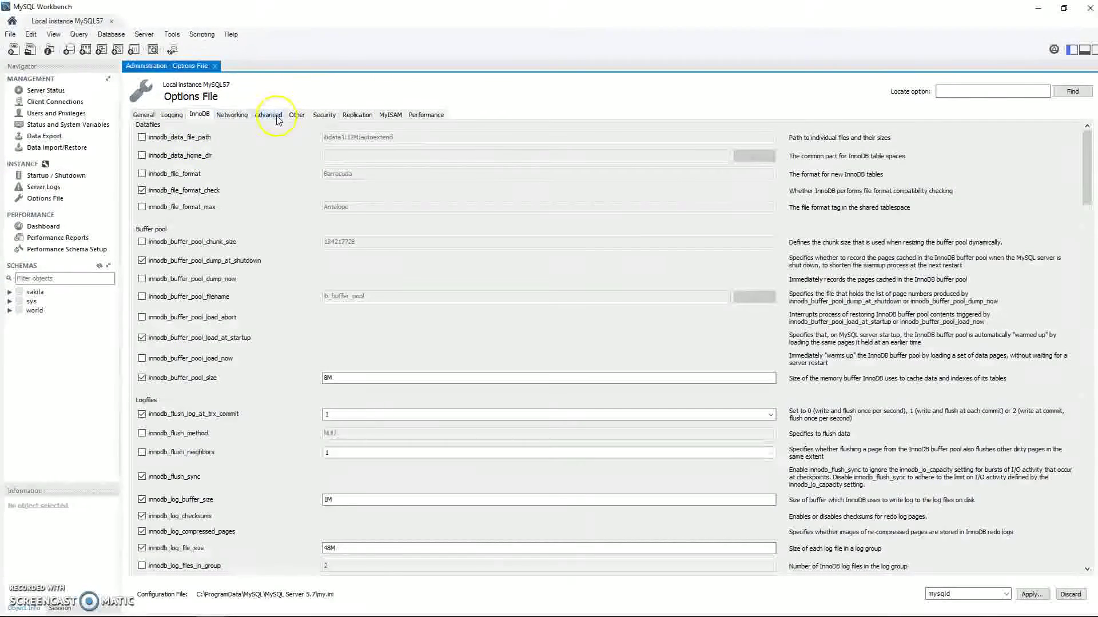
left_click(321, 116)
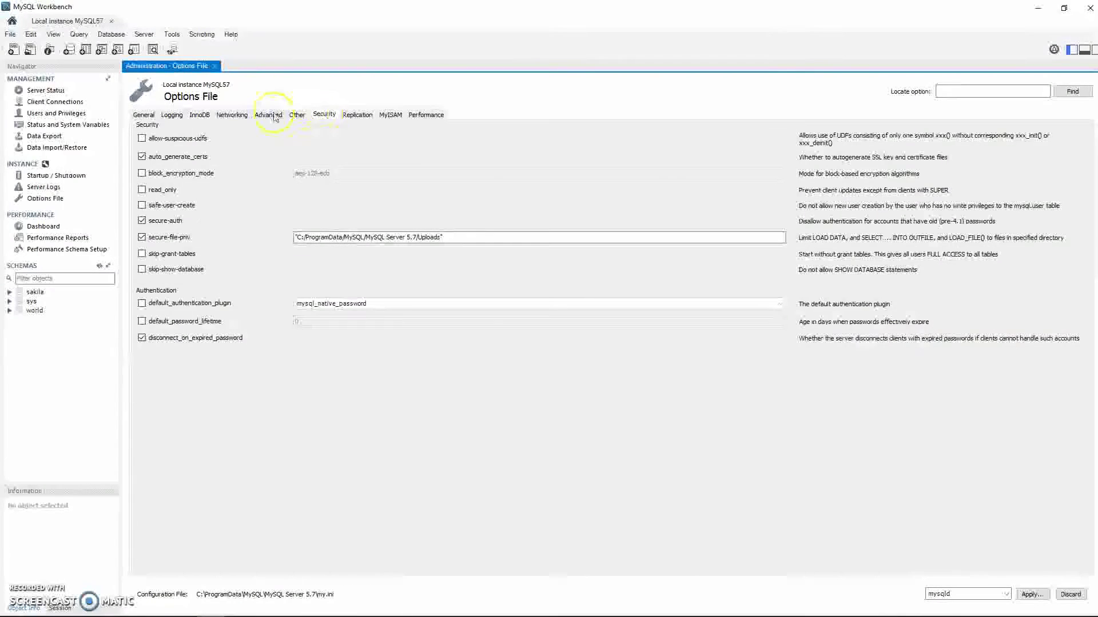
left_click(148, 115)
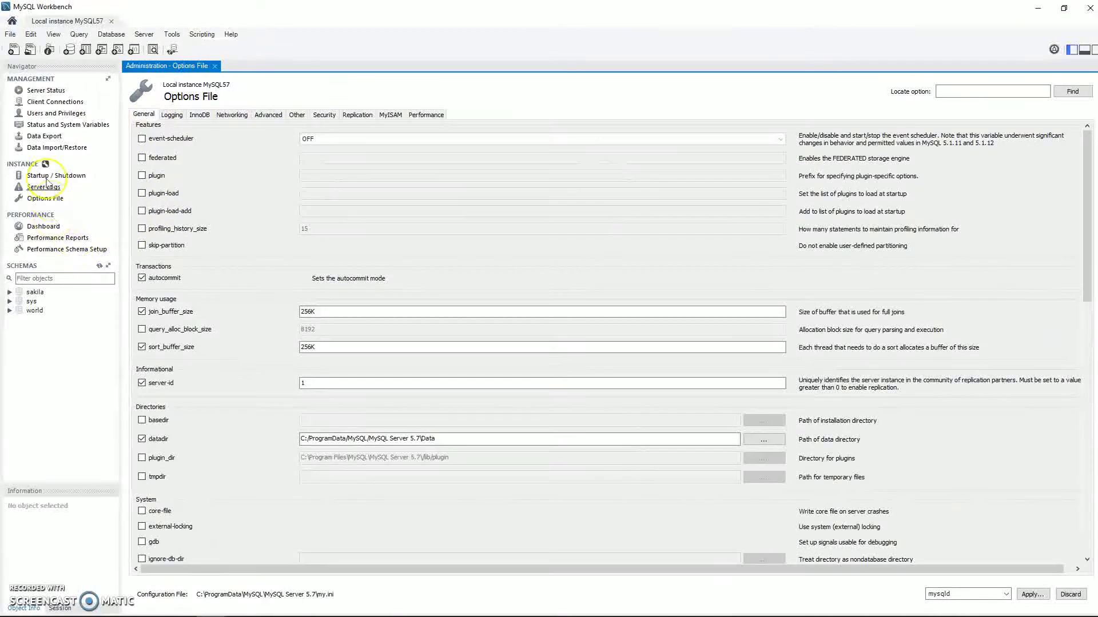
left_click(44, 227)
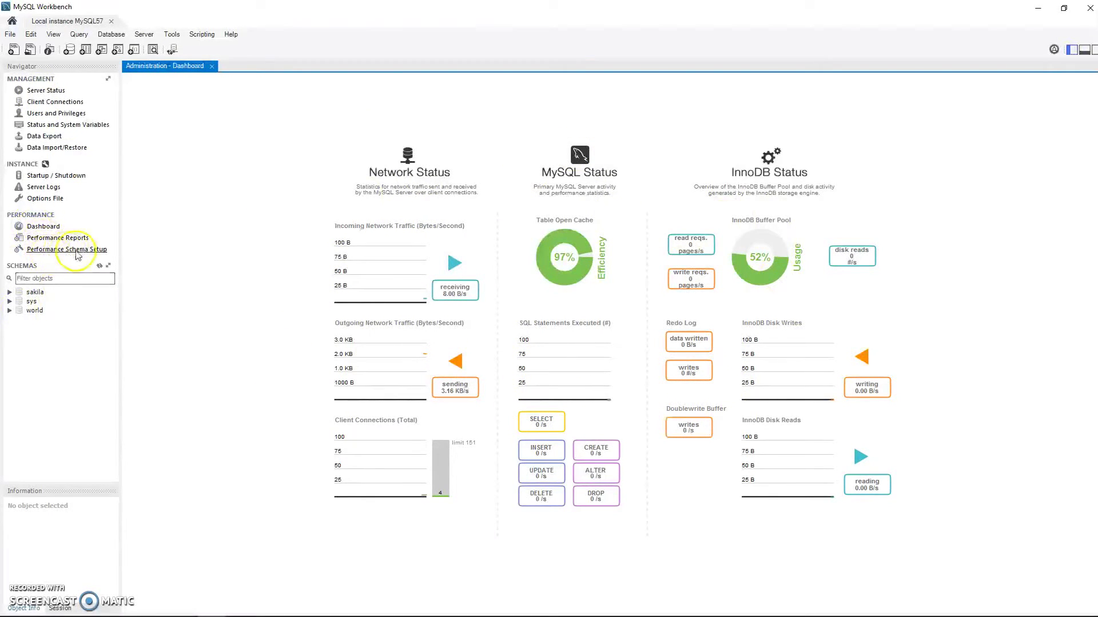
- Select Server Status, then close the Administration - Server Status tab
left_click(45, 91)
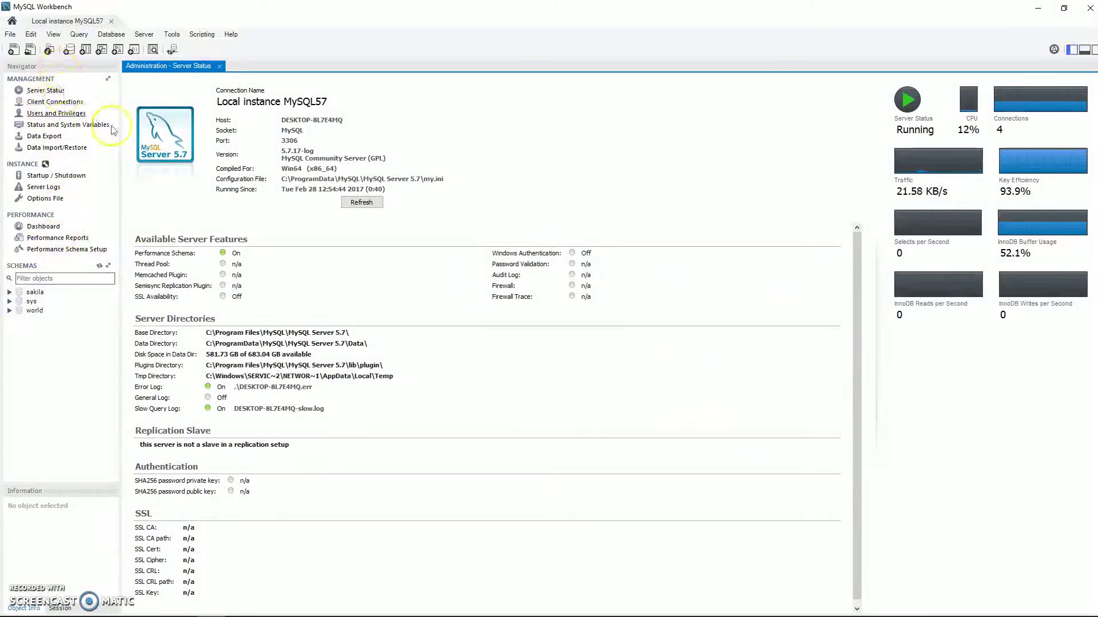
left_click(221, 66)
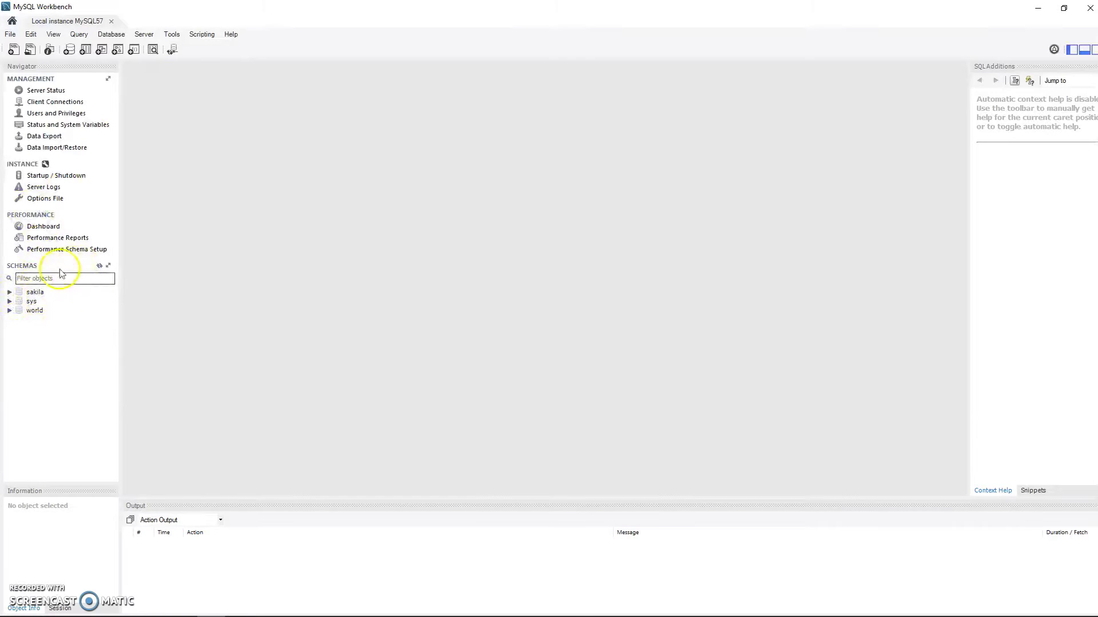
- Expand sakila > Tables > actor > Columns and show actor_id's definition, smallint(5) UN AI PK
left_click(9, 293)
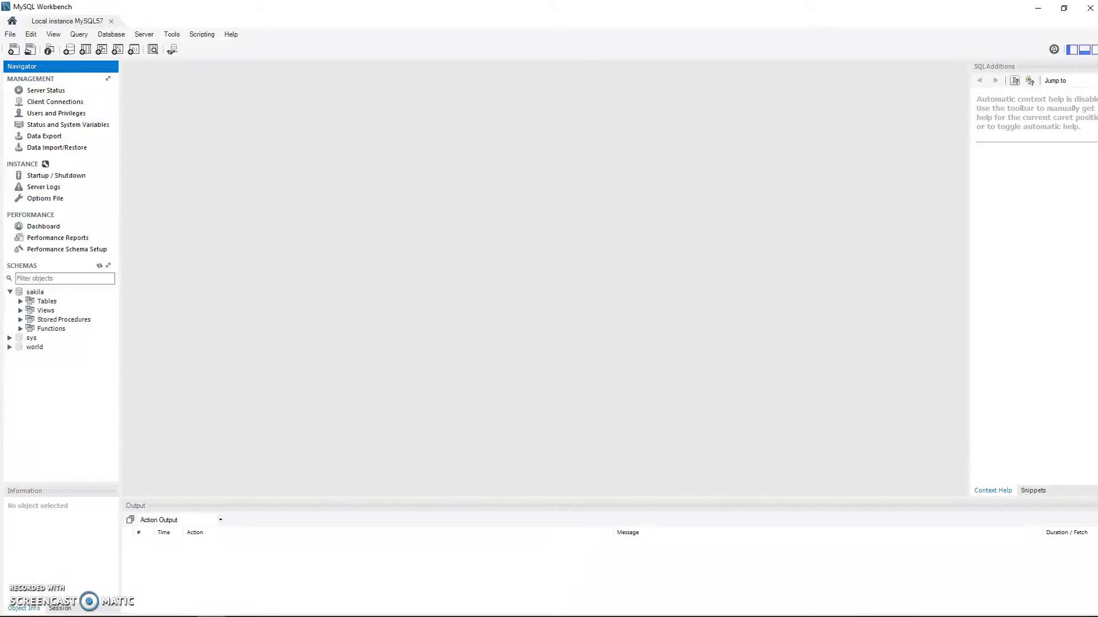
left_click(21, 302)
mouse_move(113, 318)
left_mouse_down()
mouse_move(105, 392)
mouse_move(111, 319)
left_mouse_up()
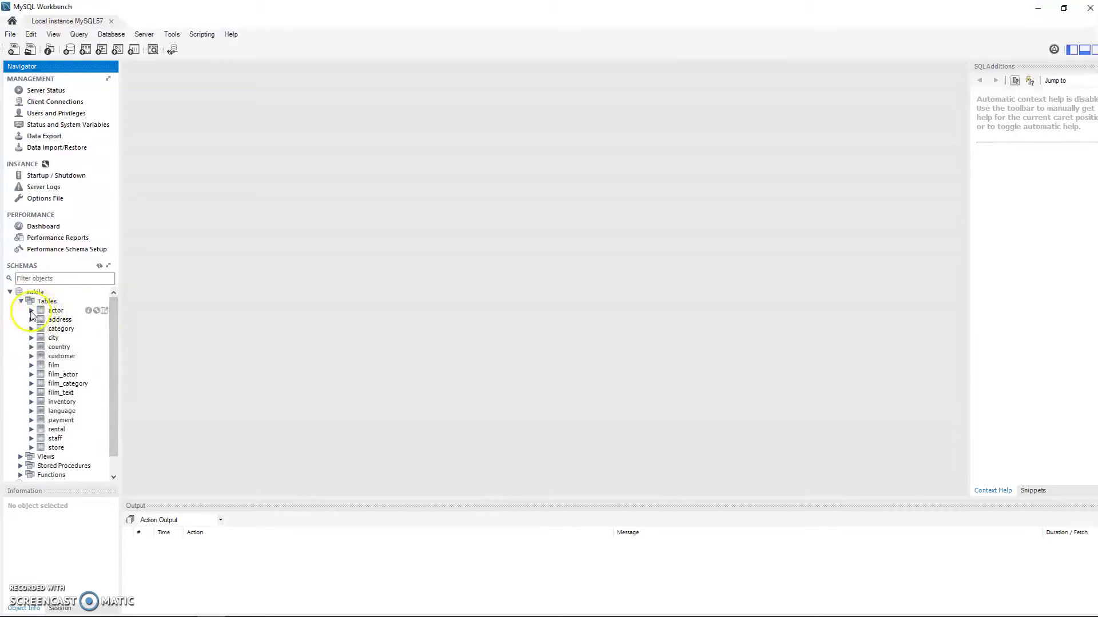
left_click(31, 310)
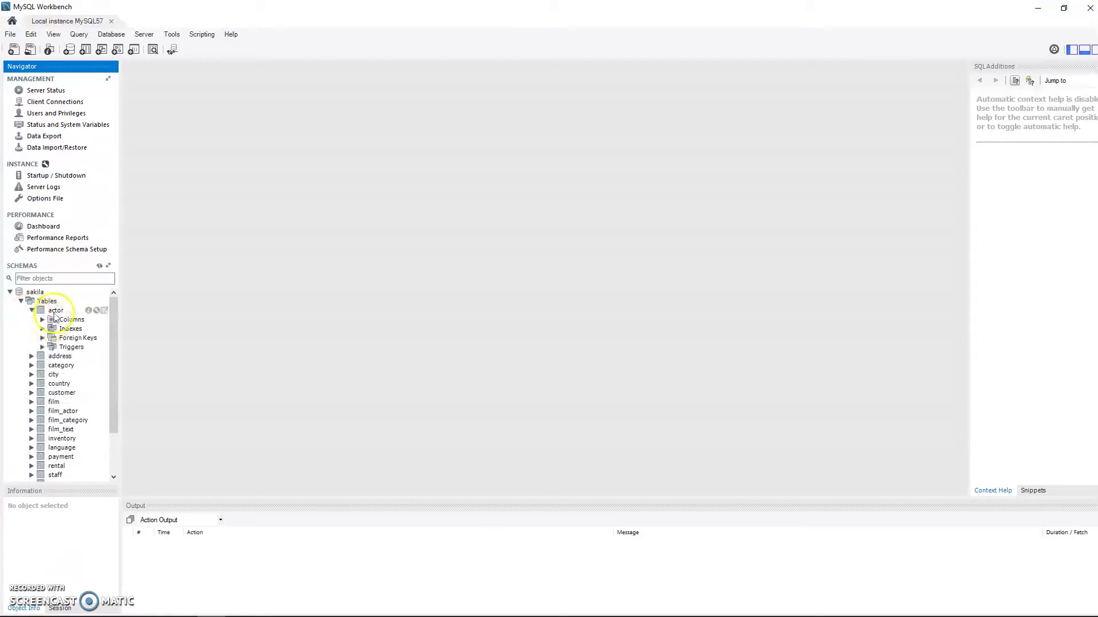
left_click(44, 343)
left_click(42, 329)
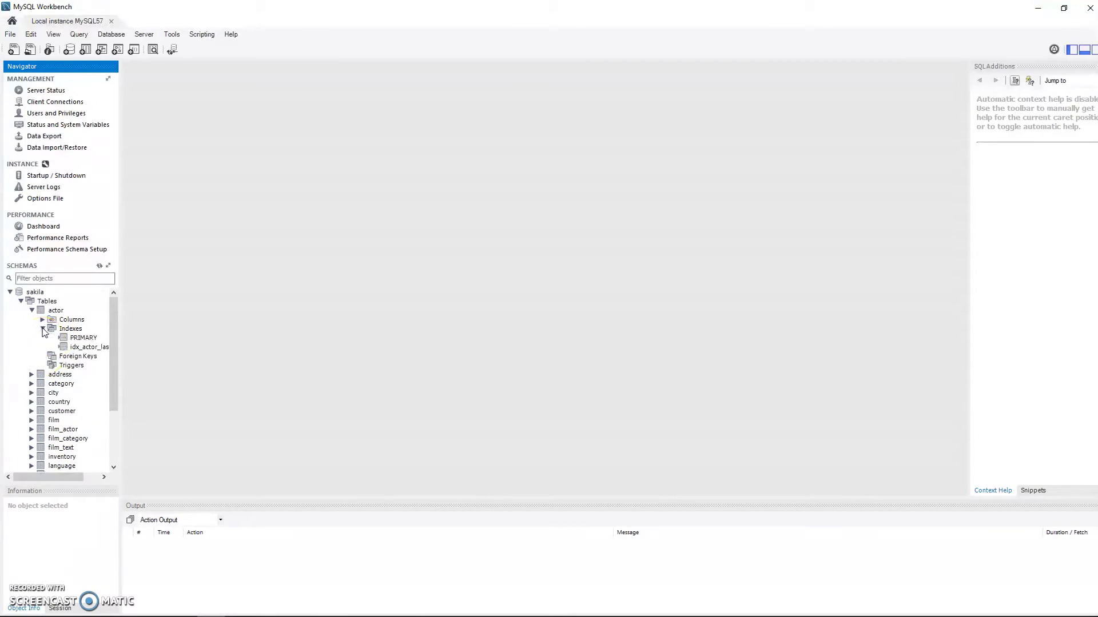
left_click(43, 329)
left_click(43, 320)
left_click(105, 330)
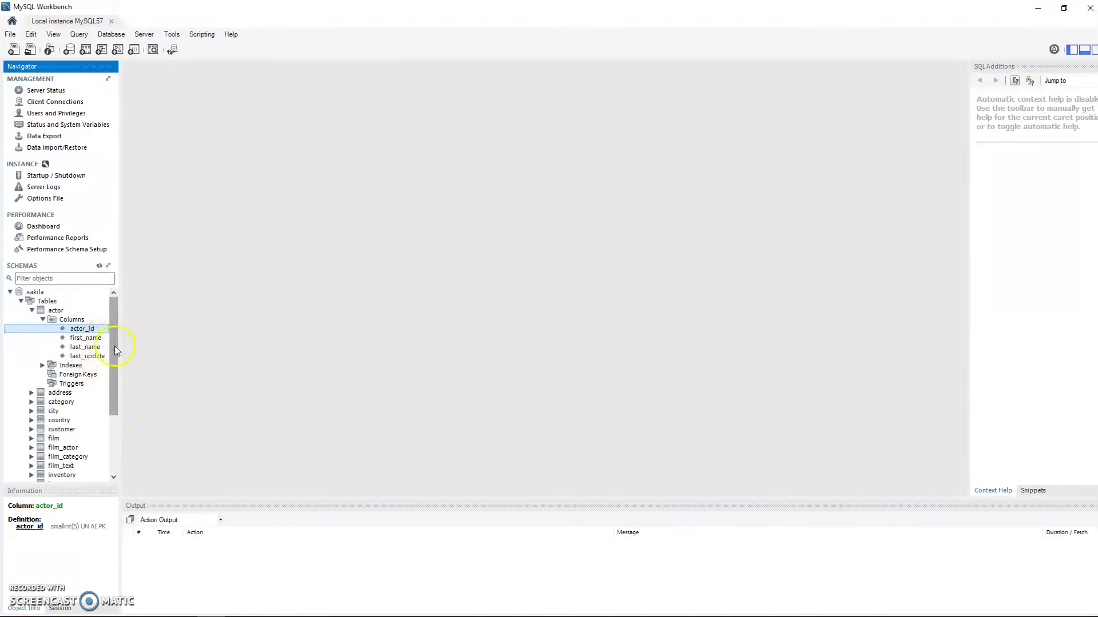
- Inspect the actor columns first_name, last_name and last_update in the Information panel
left_click(87, 338)
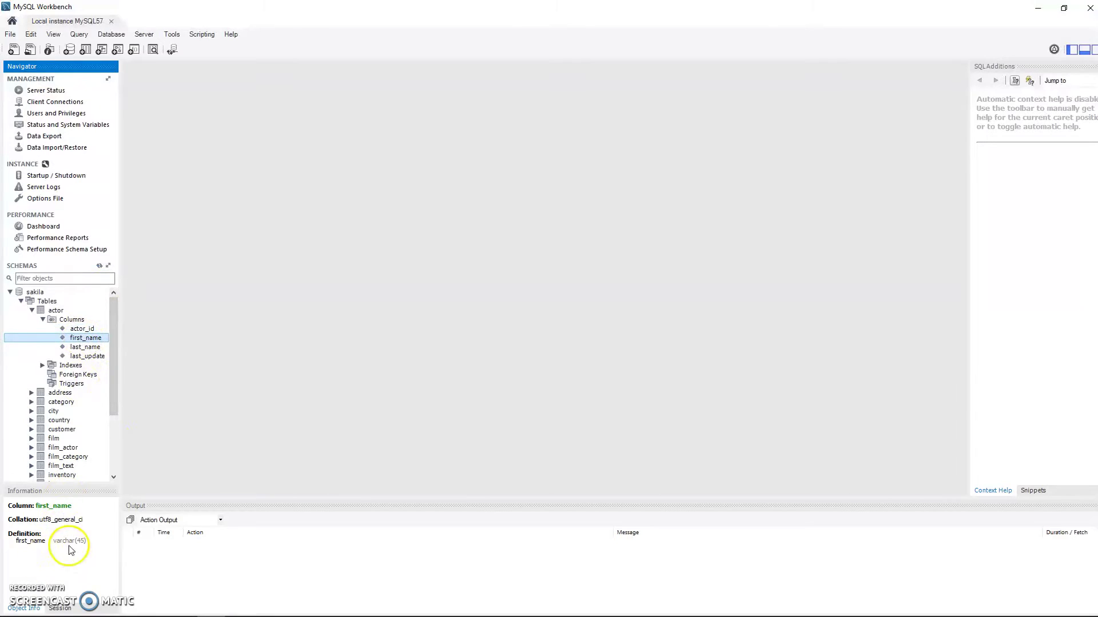
left_click(88, 347)
left_click(90, 356)
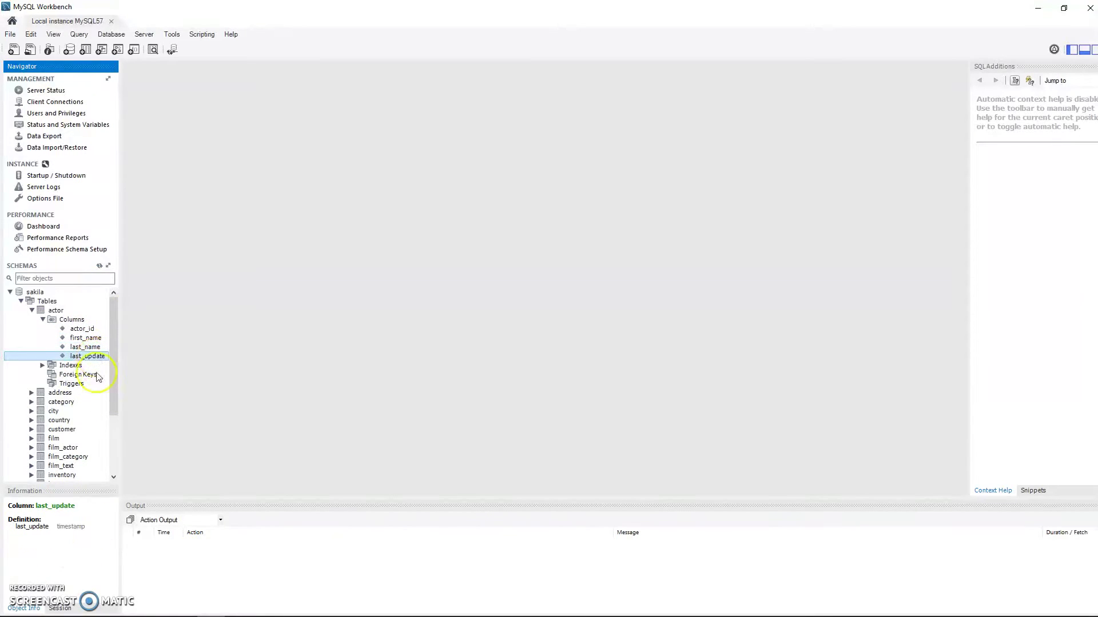
left_click(70, 524)
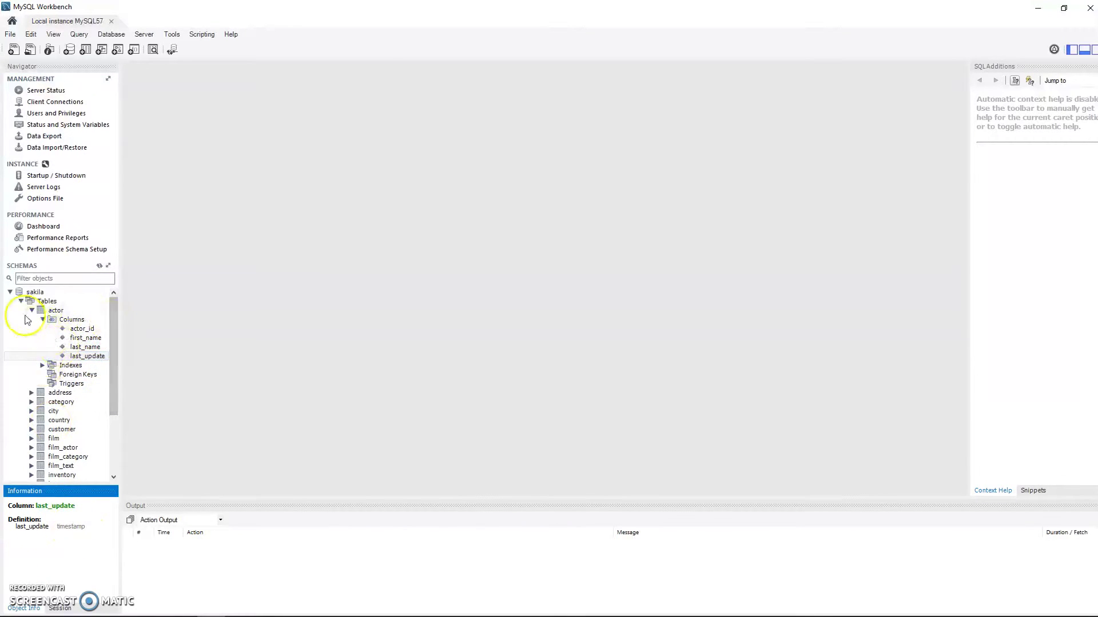
- Show the city table's fk_city_country foreign key definition and widen the schema panel
left_click(32, 411)
left_click(42, 439)
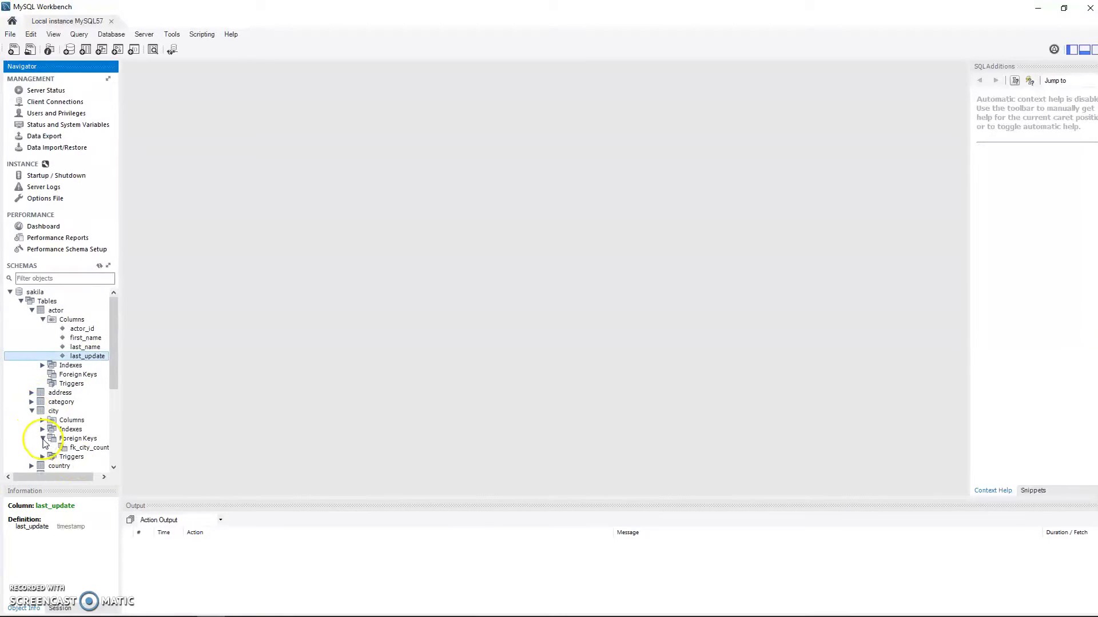
left_click(77, 449)
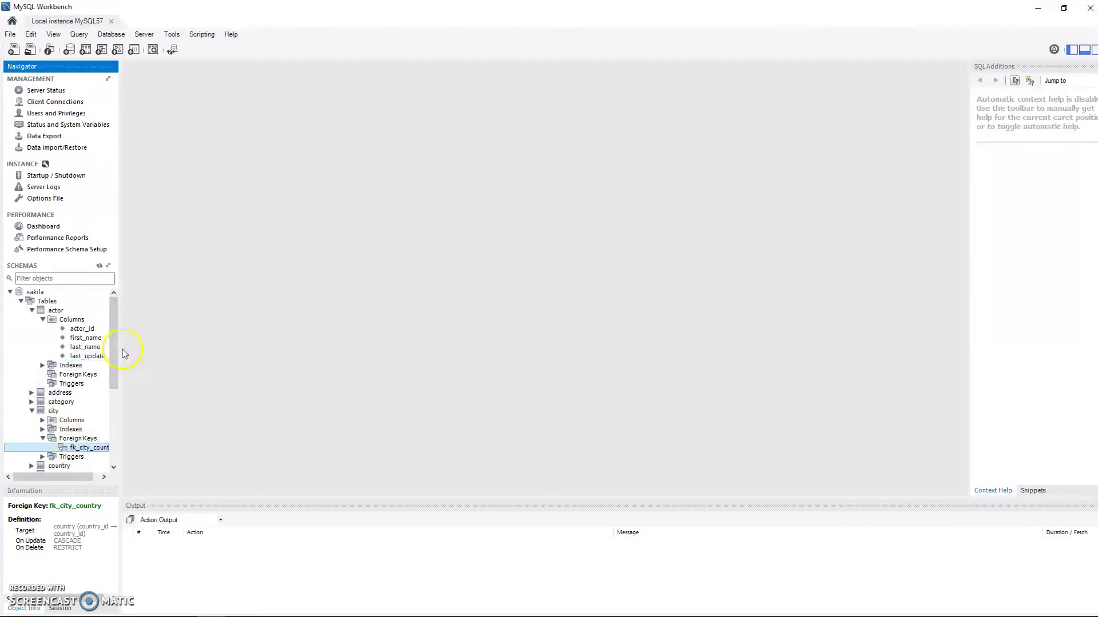
left_click_drag(122, 348, 165, 354)
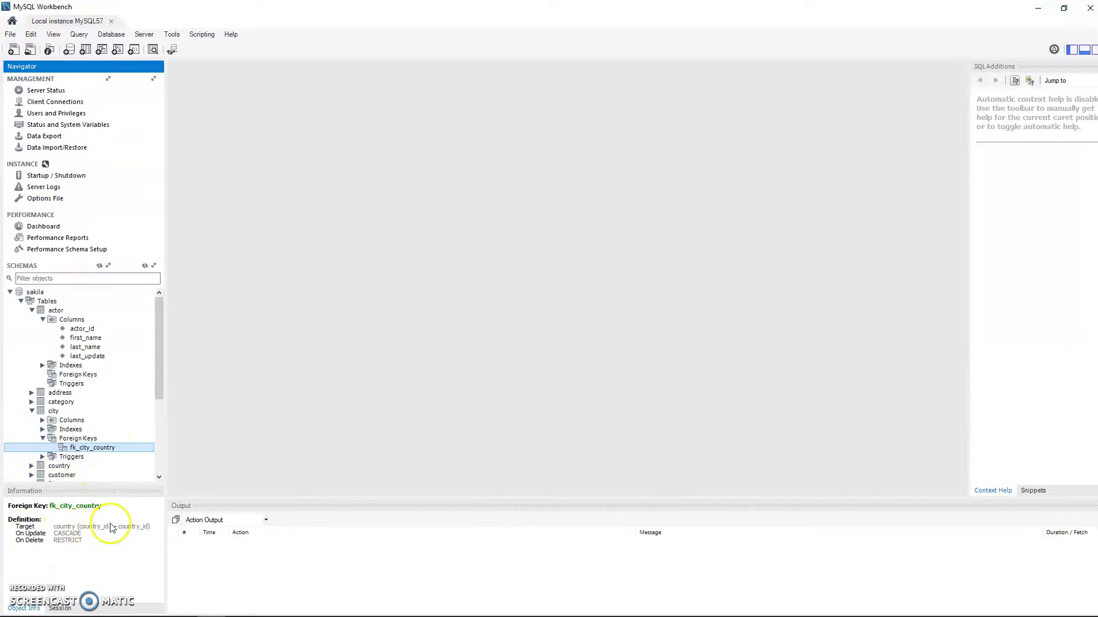
- List the city table's columns and the country table's columns, viewing country_id's details
left_click(90, 527)
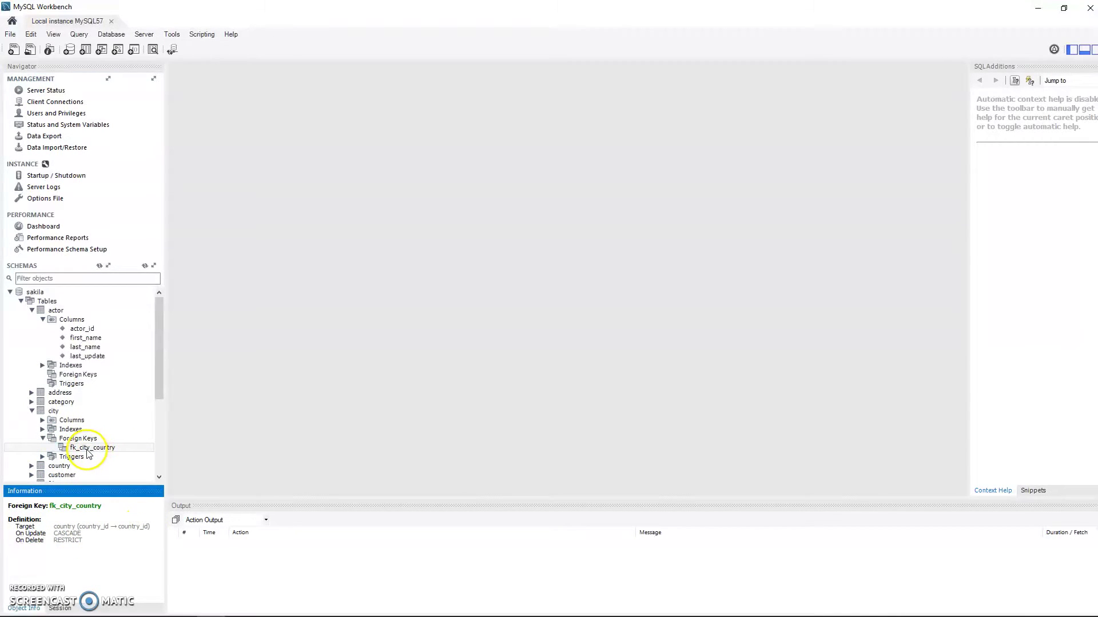
left_click(43, 420)
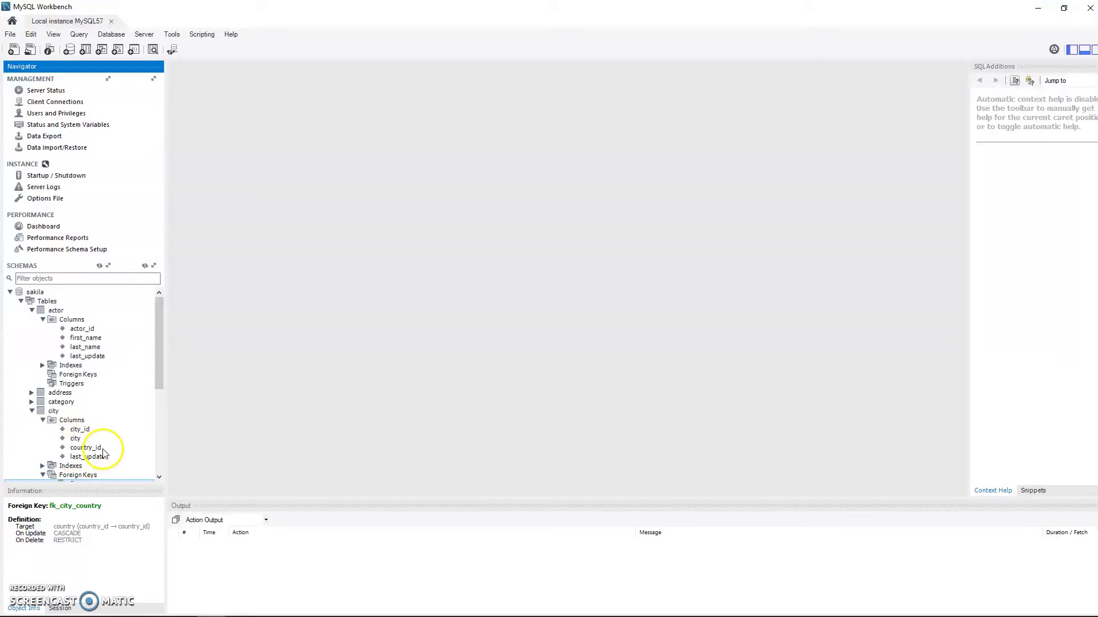
left_click_drag(159, 348, 159, 380)
left_click(40, 438)
left_click(31, 438)
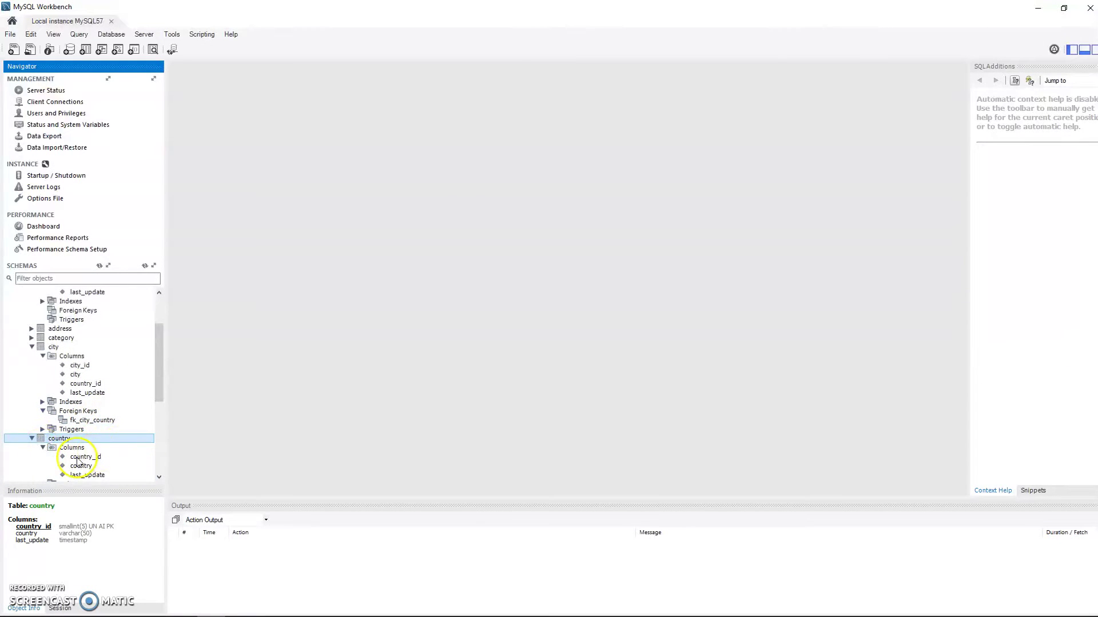
left_click(79, 457)
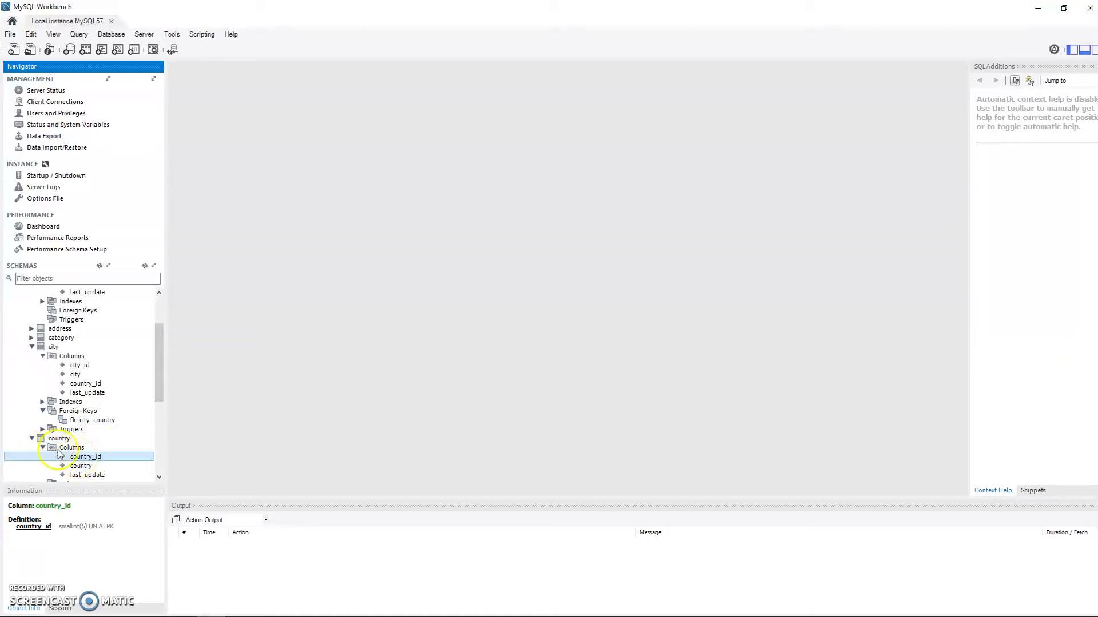
- Reopen fk_city_country and highlight its CASCADE on-update and RESTRICT on-delete rules
left_click(81, 420)
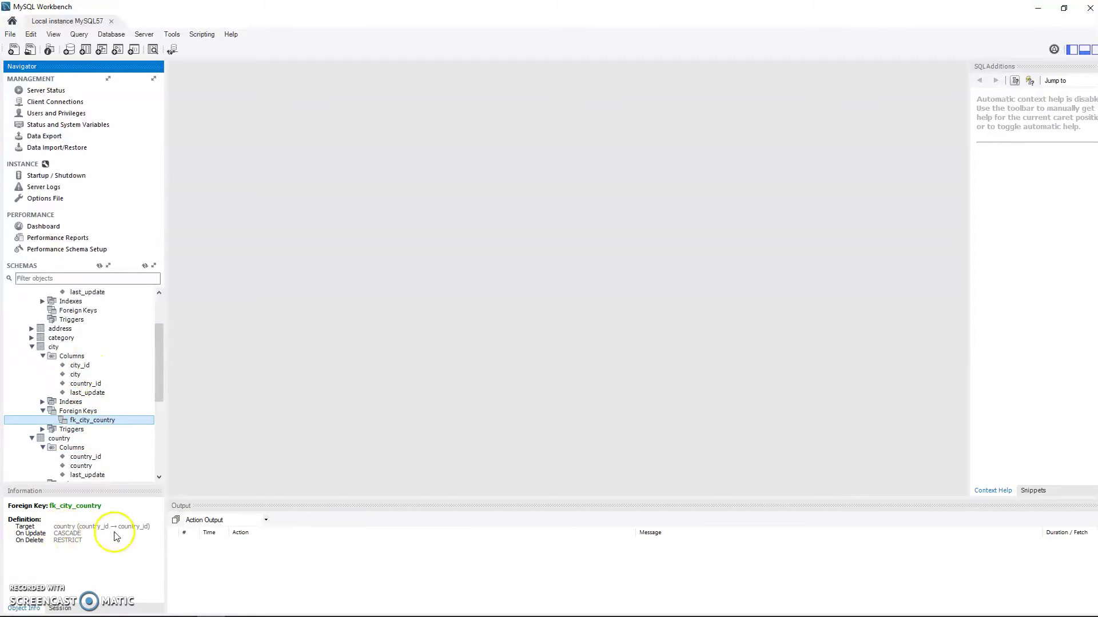
left_click(63, 533)
double_click(62, 533)
double_click(69, 541)
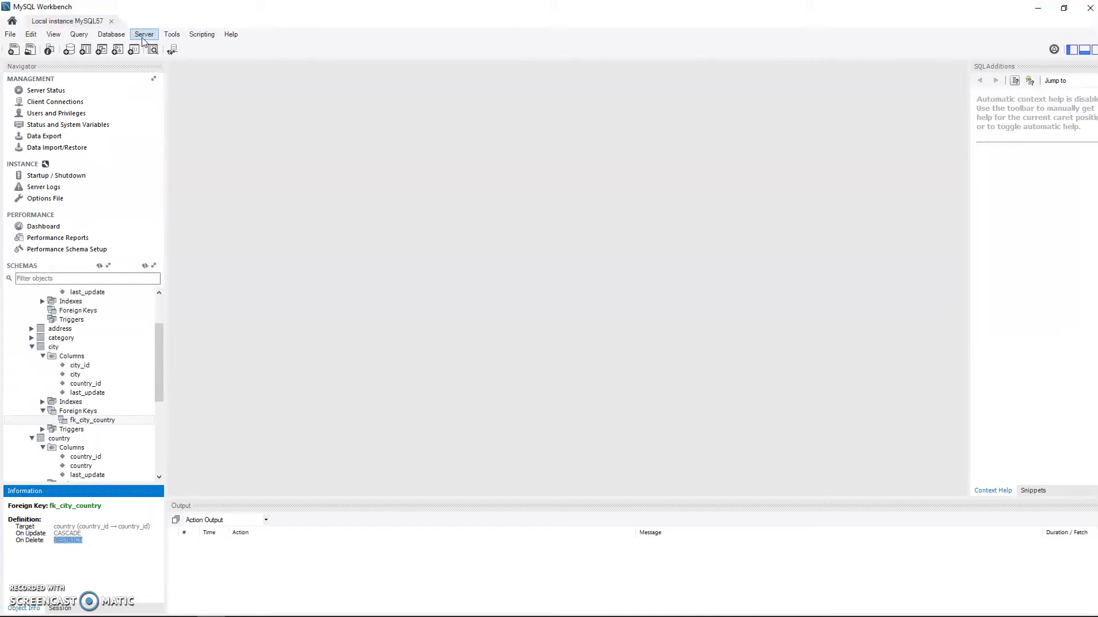
- Collapse the city, actor and country nodes so sakila shows its plain table list, selecting actor
left_click(35, 349)
left_click(32, 347)
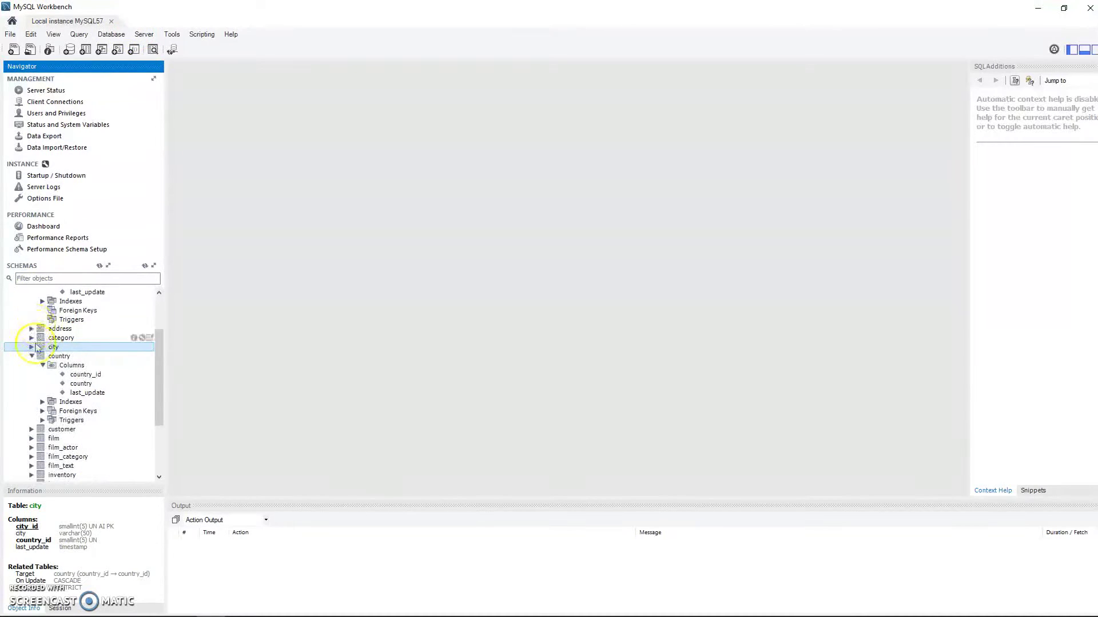
scroll(43, 337, "up", 3)
left_click(42, 320)
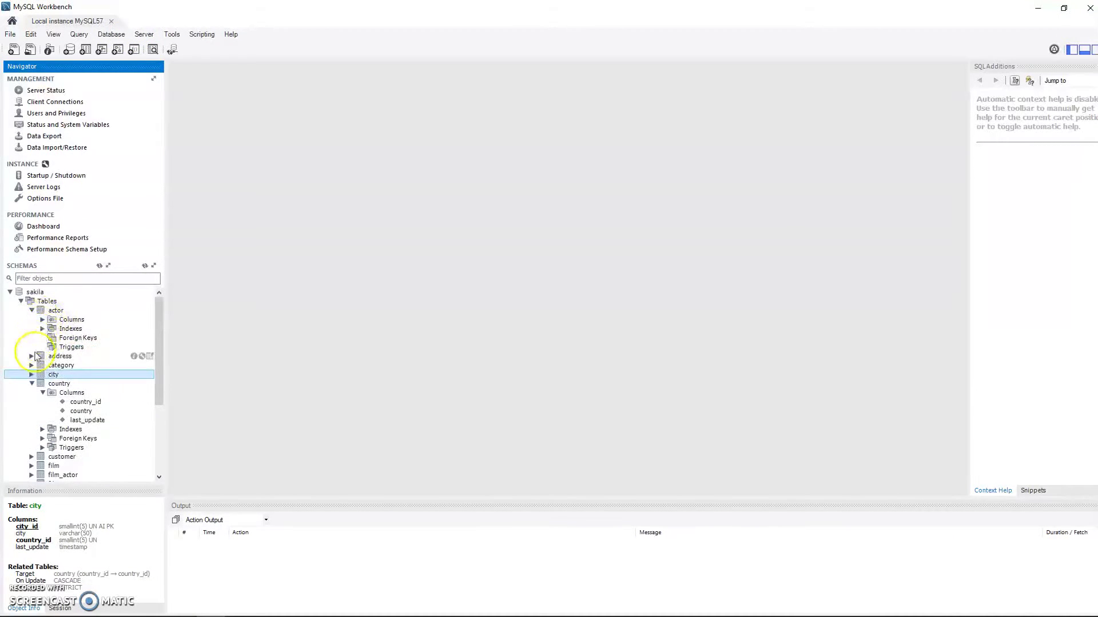
left_click(32, 310)
left_click(32, 347)
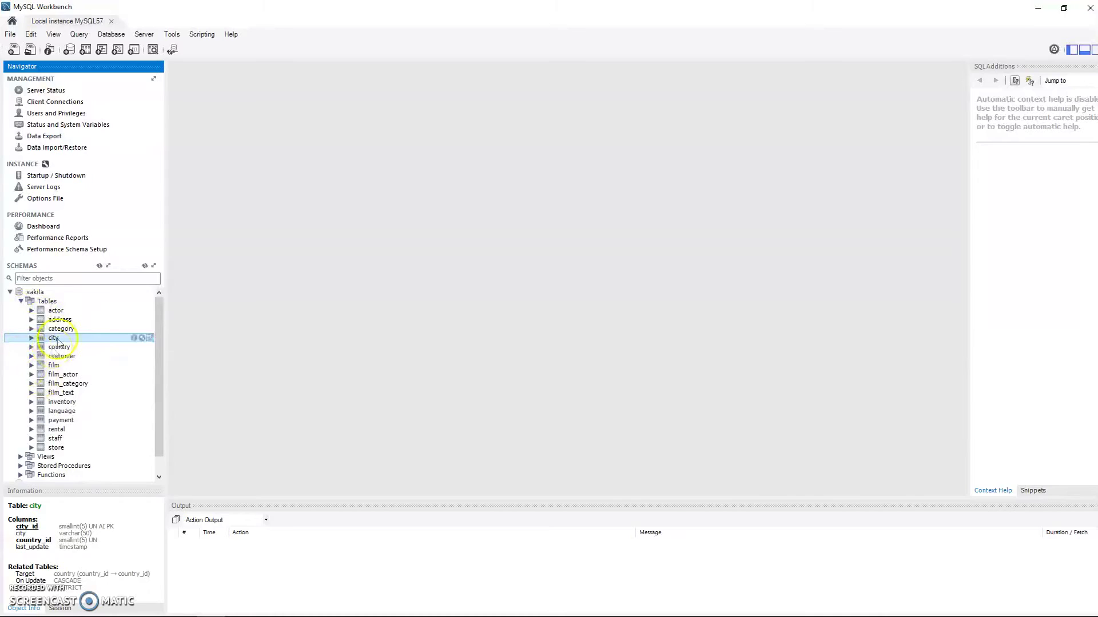
left_click(21, 302)
left_click(21, 302)
left_click(141, 311)
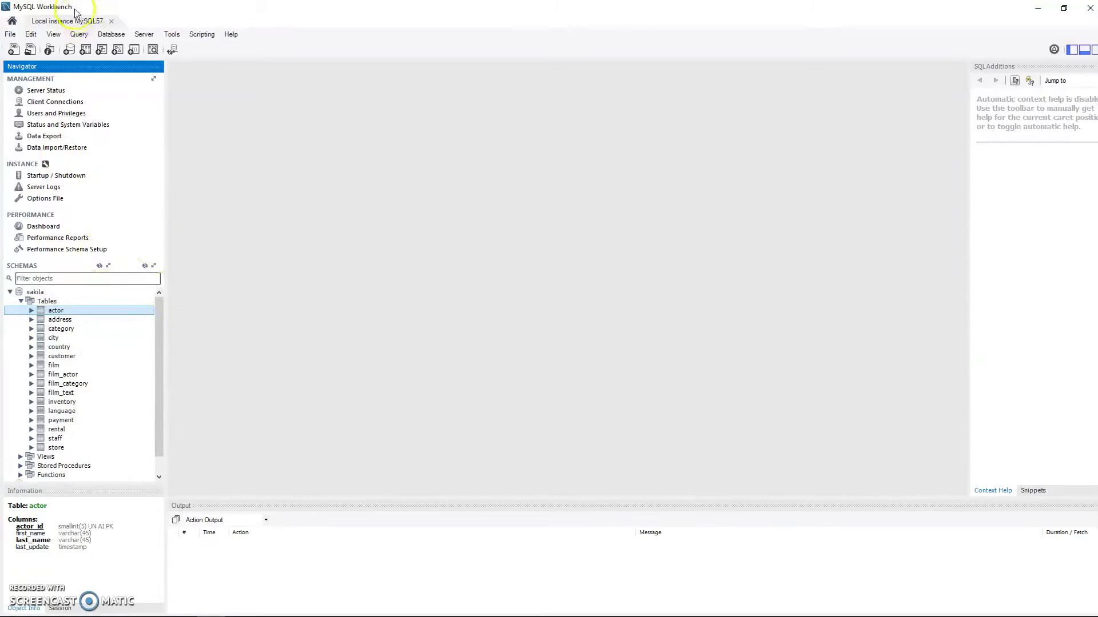
- Run 'select * from actor' in a new SQL tab, which returns Error 1046: no database selected
left_click(14, 51)
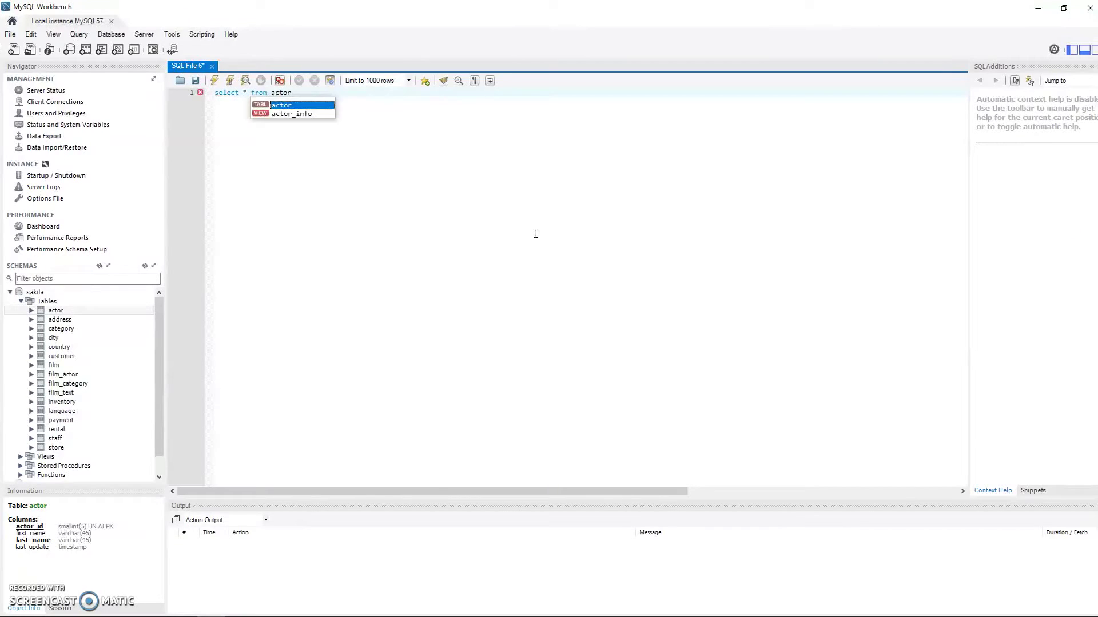
left_click(211, 109)
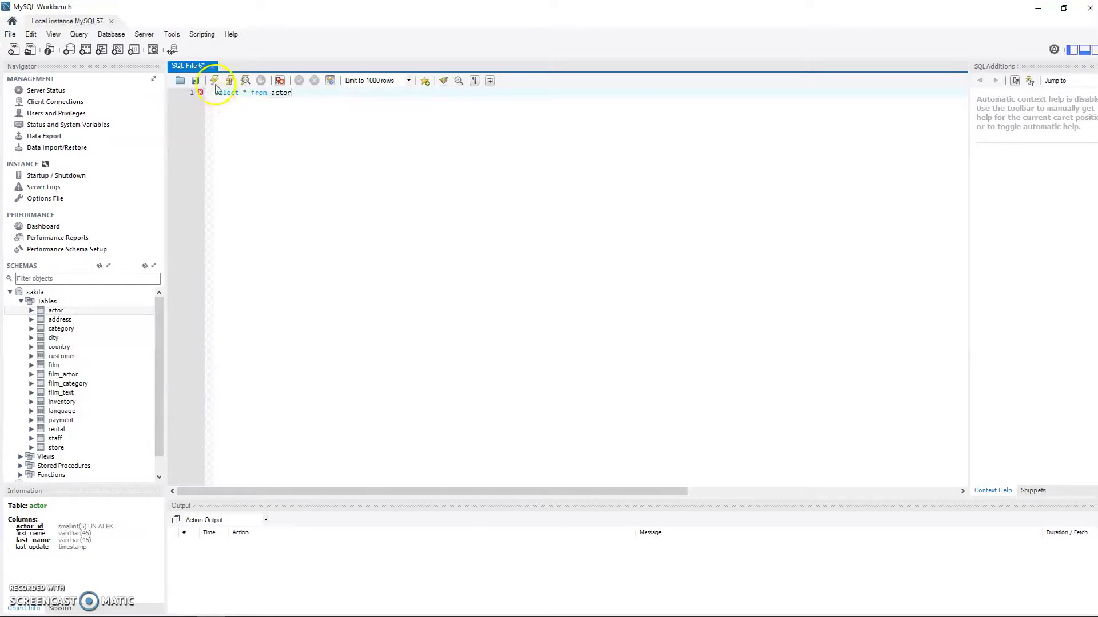
left_click(216, 84)
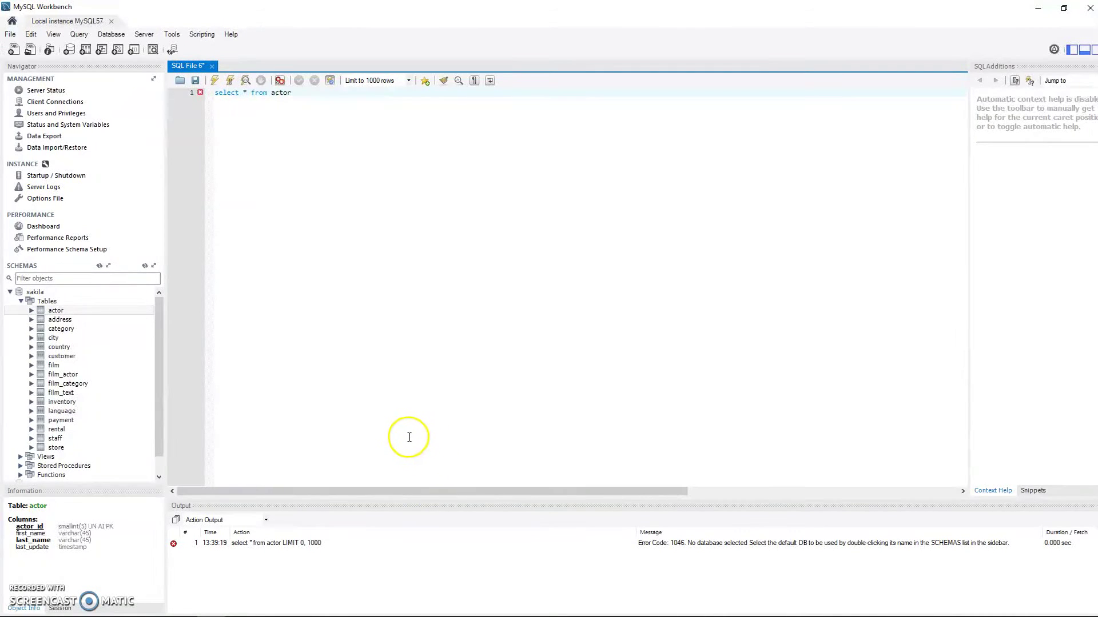
left_click(21, 302)
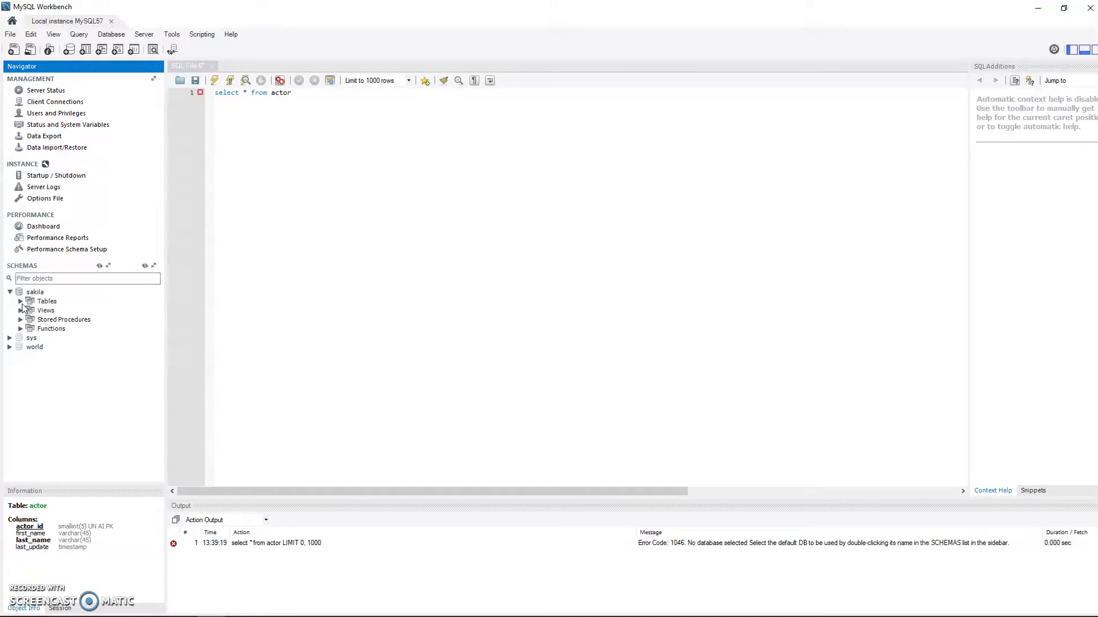
- Expand the sakila, sys and world table lists in the Schemas tree
left_click(21, 301)
scroll(35, 338, "down", 1)
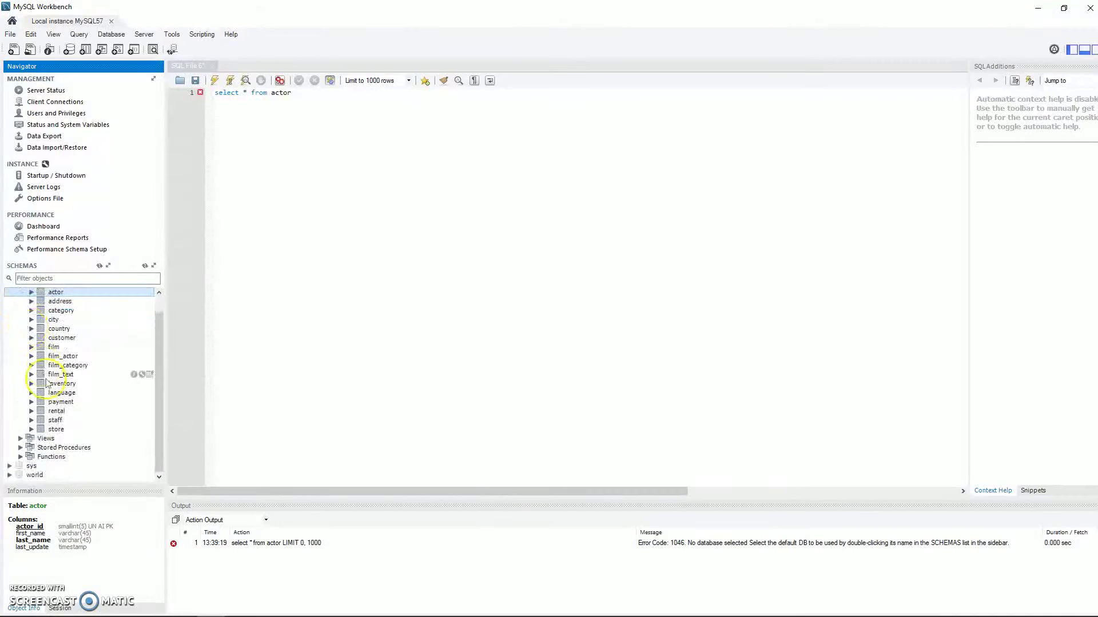
left_click(9, 467)
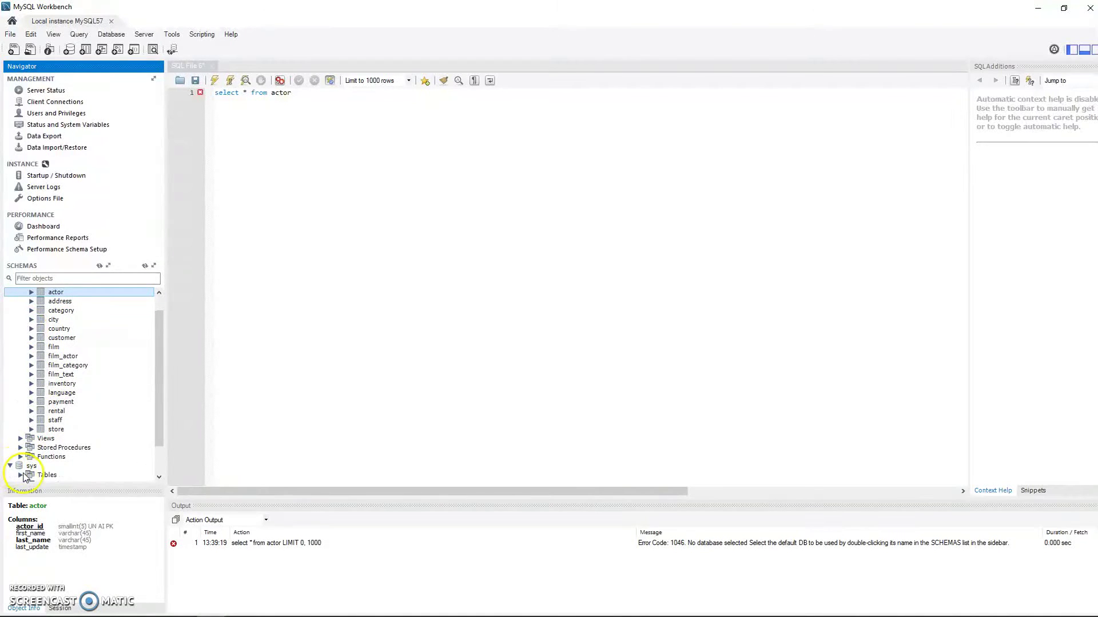
left_click(20, 475)
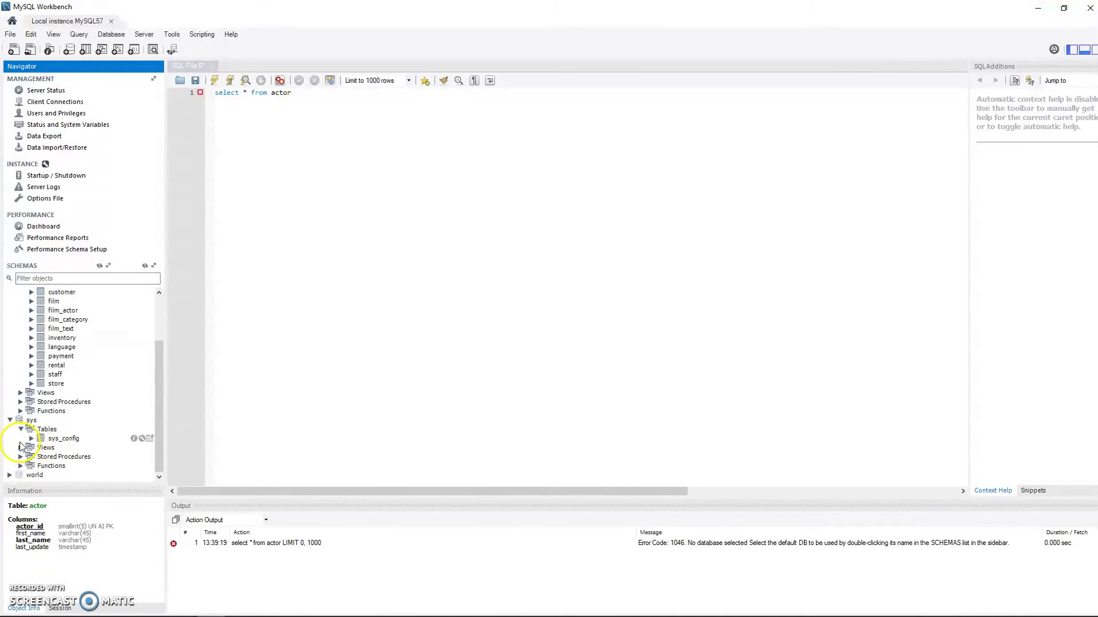
left_click(9, 475)
left_click(21, 448)
- Collapse world and sakila back to their top-level schema entries
left_click(9, 438)
scroll(21, 420, "up", 3)
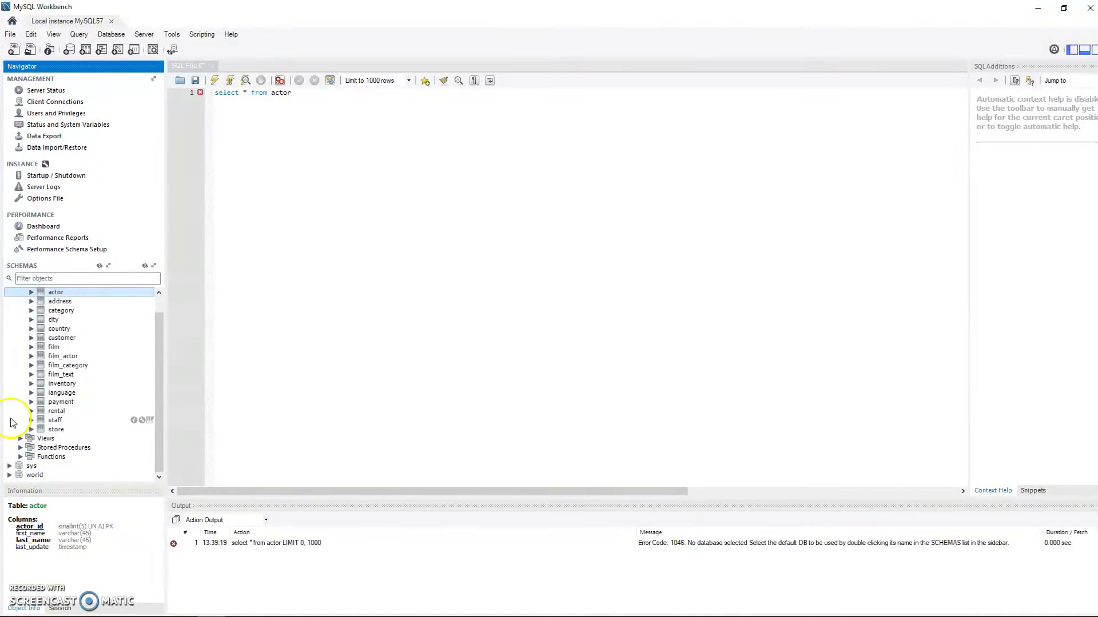
left_click(21, 302)
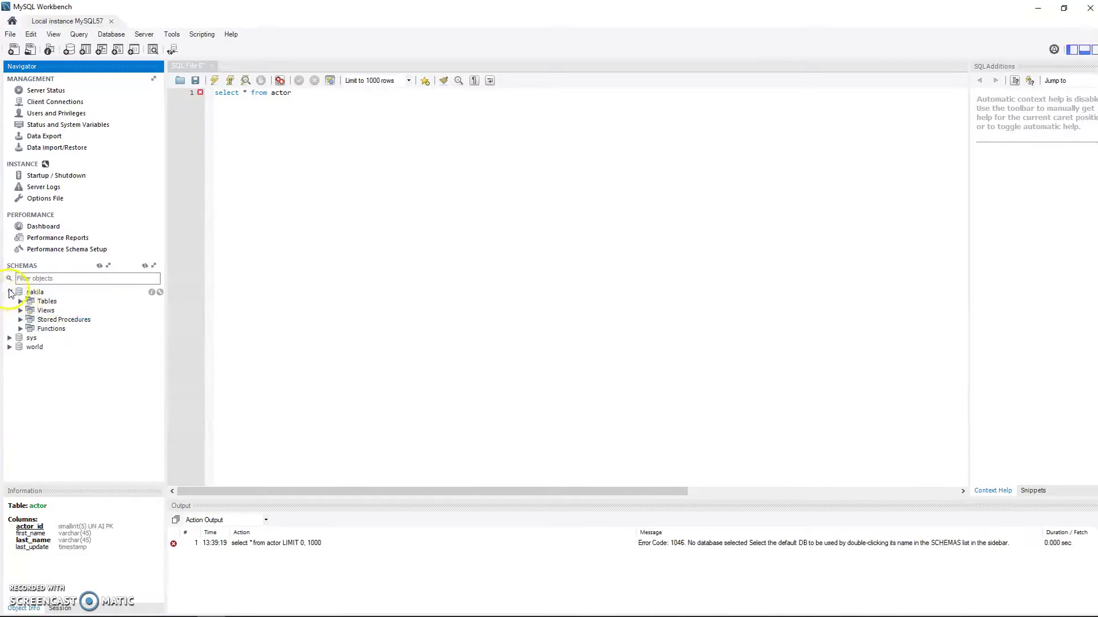
left_click(10, 292)
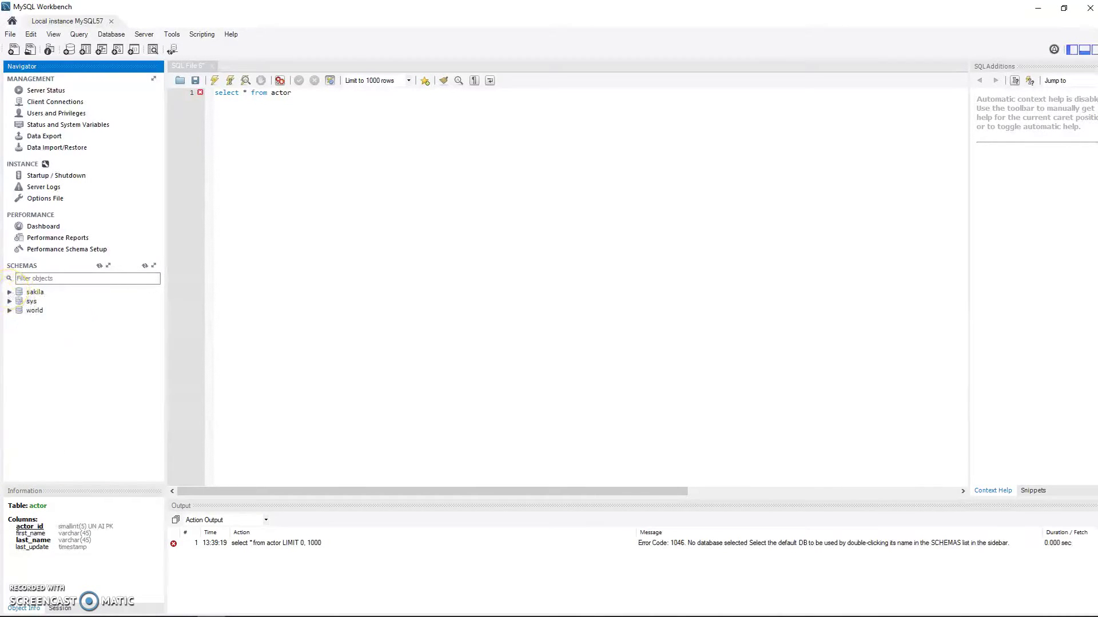
left_click(272, 94)
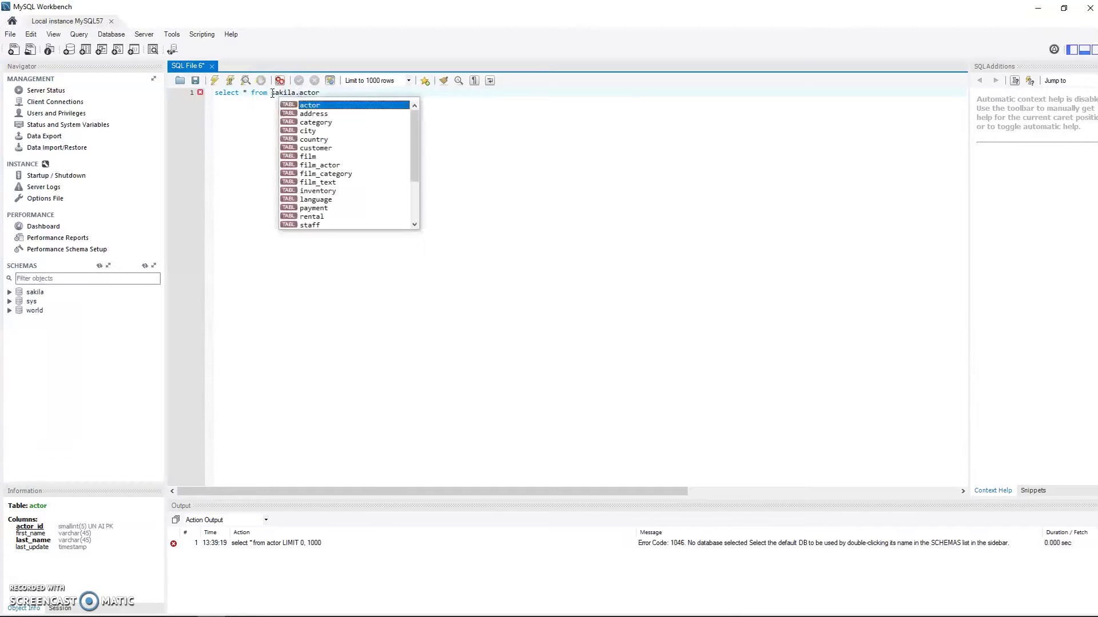
left_click(484, 192)
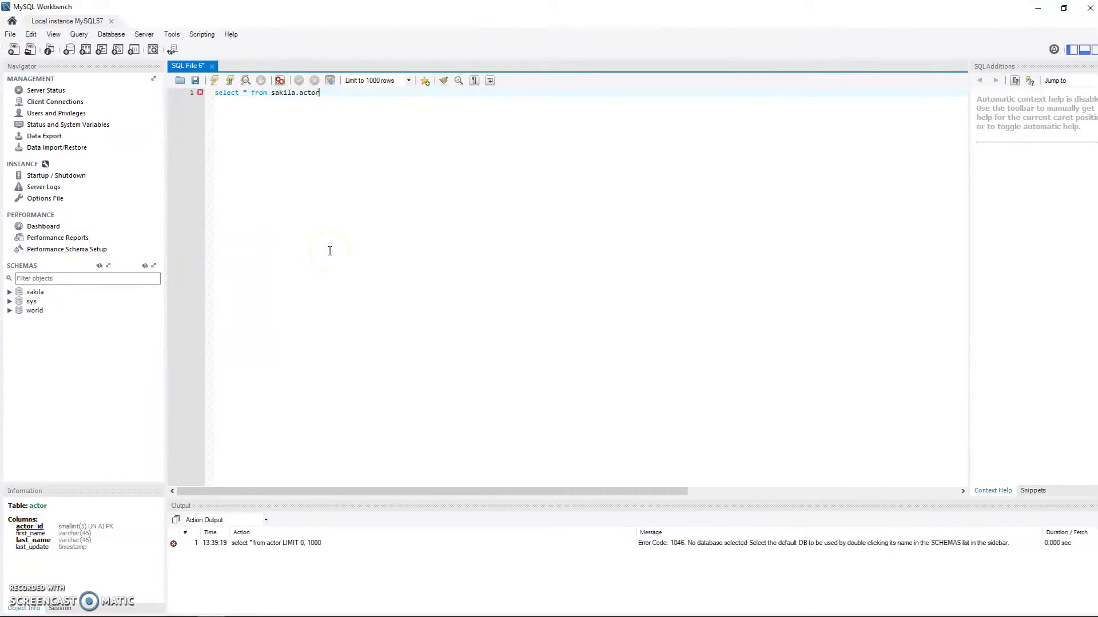
double_click(284, 92)
left_click(338, 92)
key("Delete")
key("Delete")
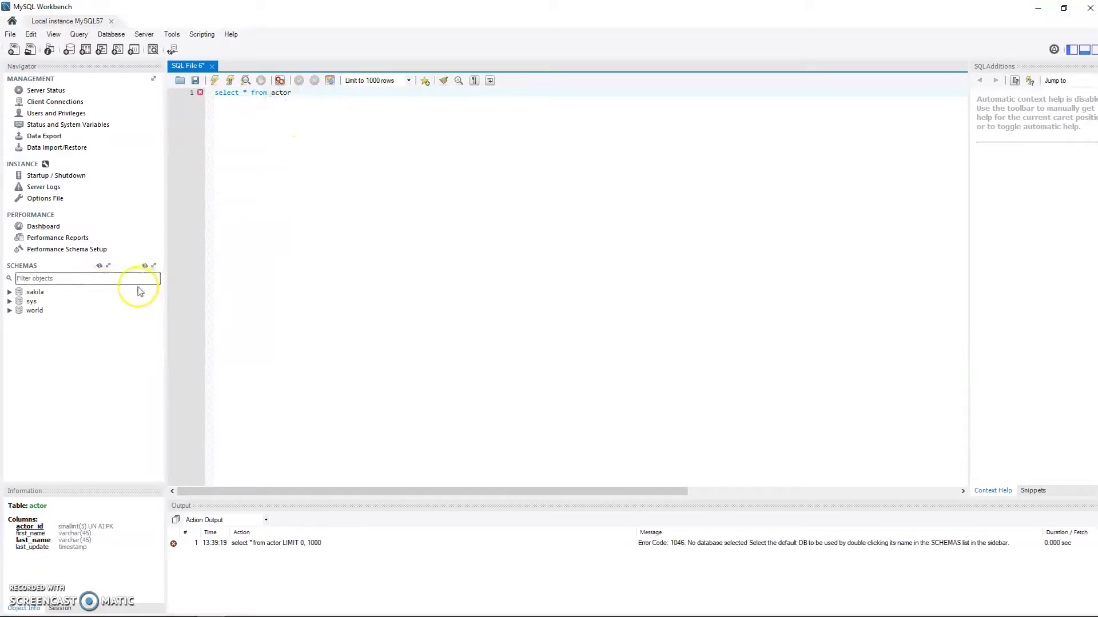
- Set sakila as the default schema and confirm it is marked as default
left_click(32, 292)
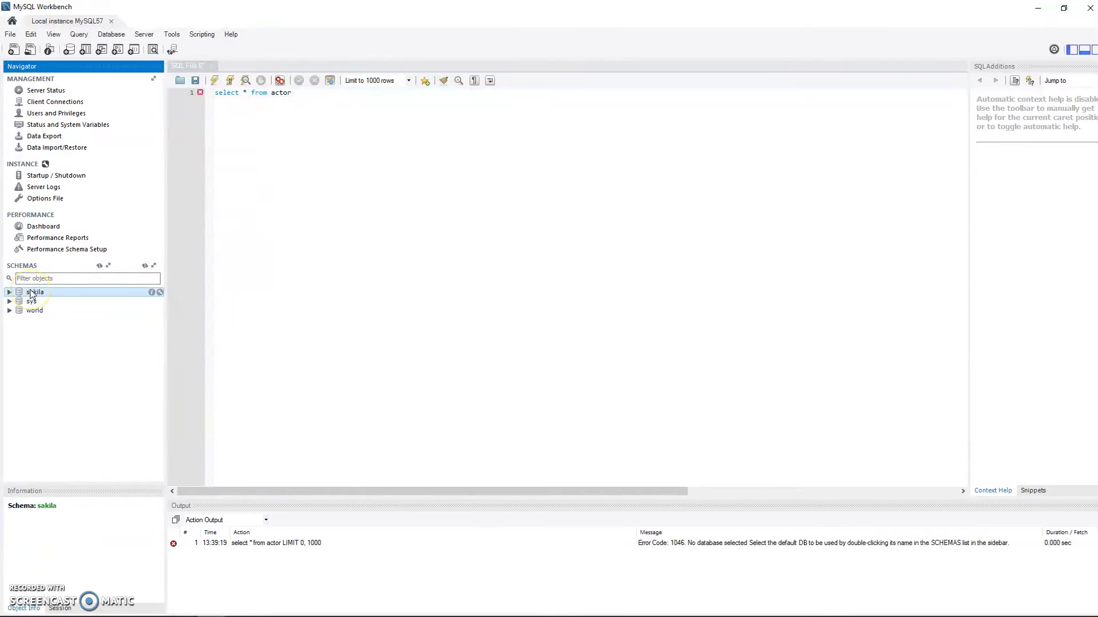
right_click(31, 293)
left_click(75, 298)
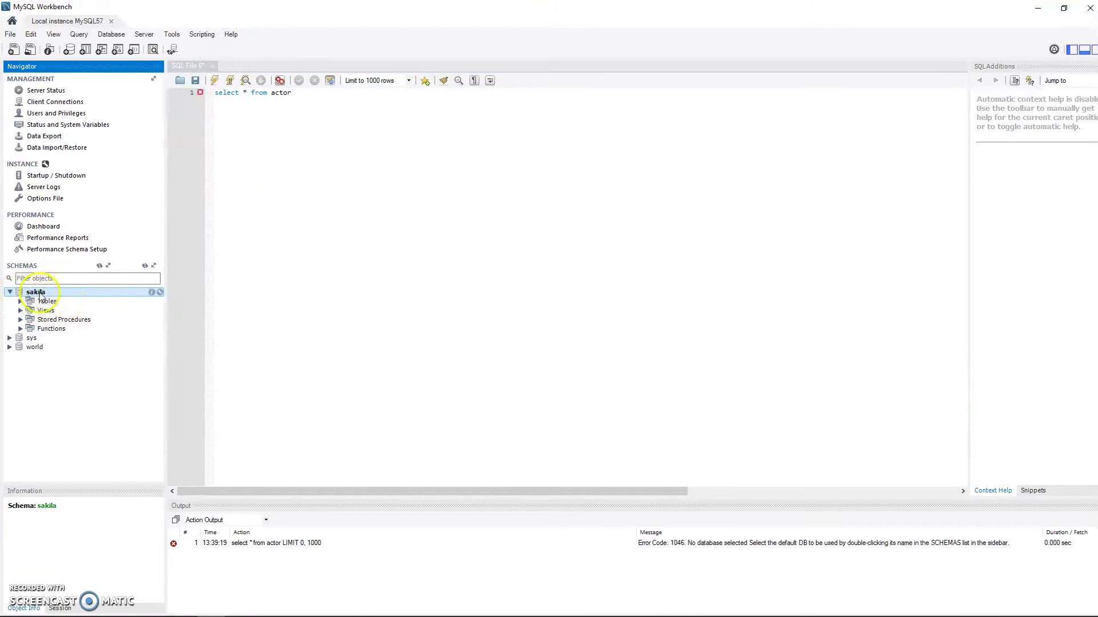
left_click(388, 212)
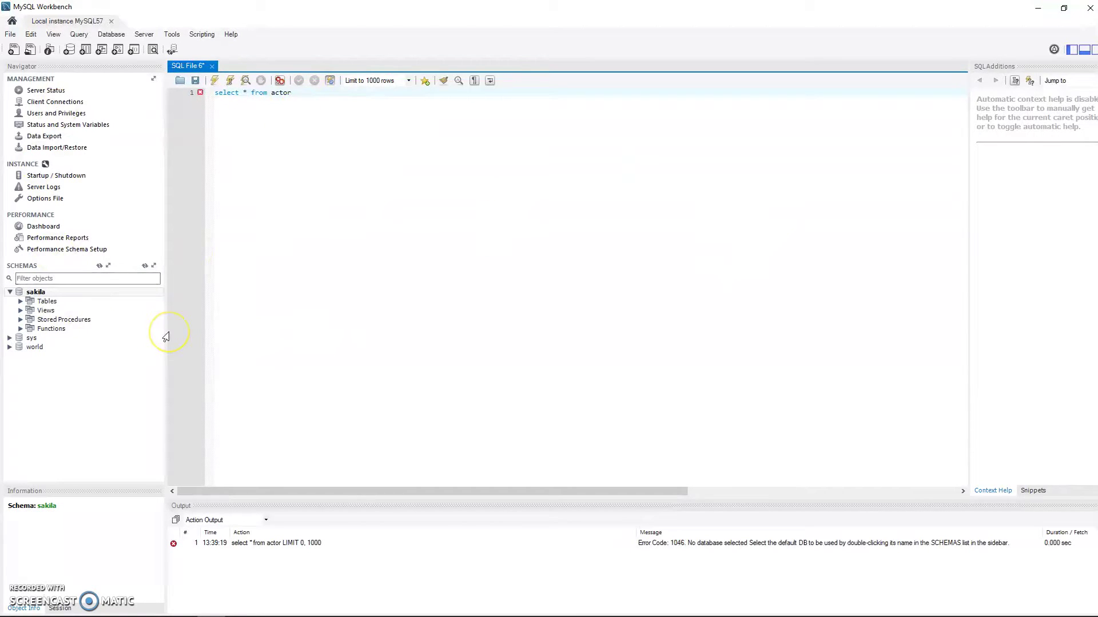
left_click(35, 292)
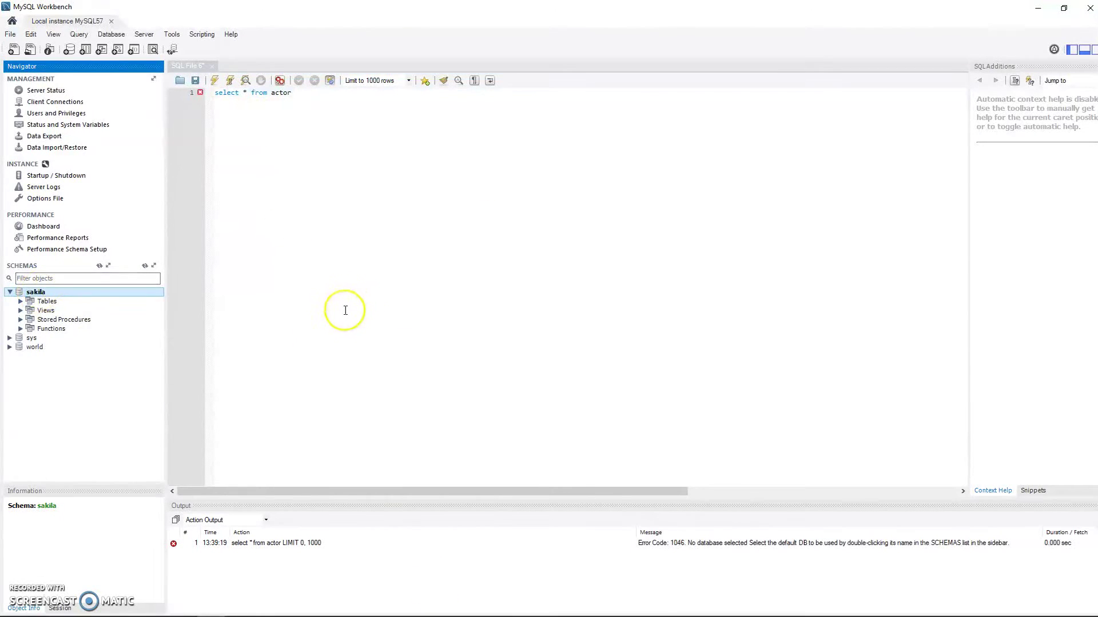
left_click(257, 183)
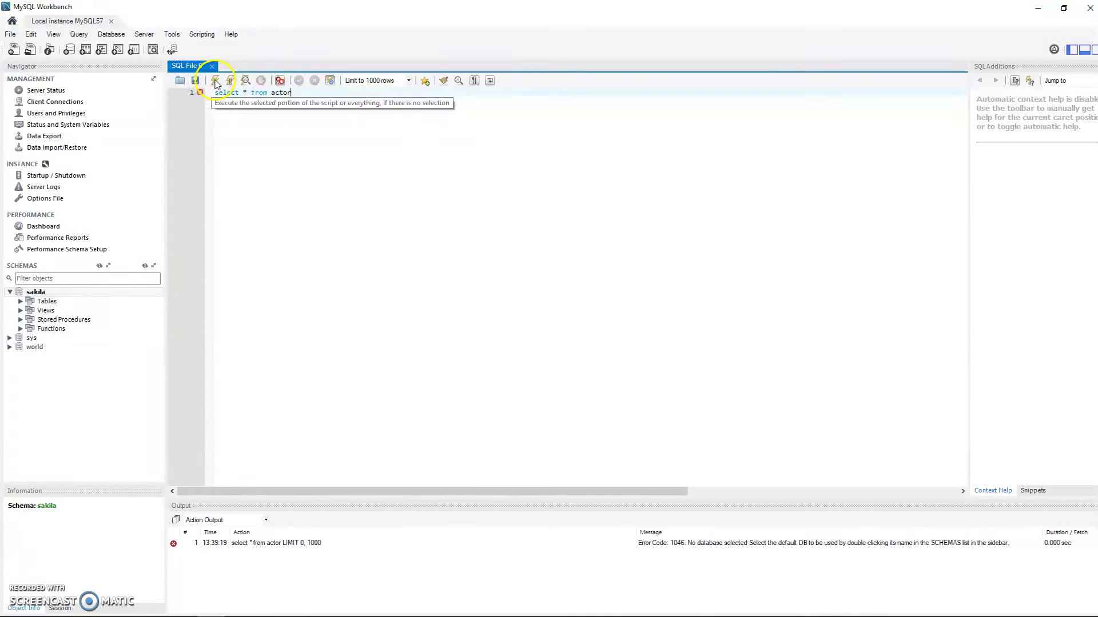
left_click(216, 83)
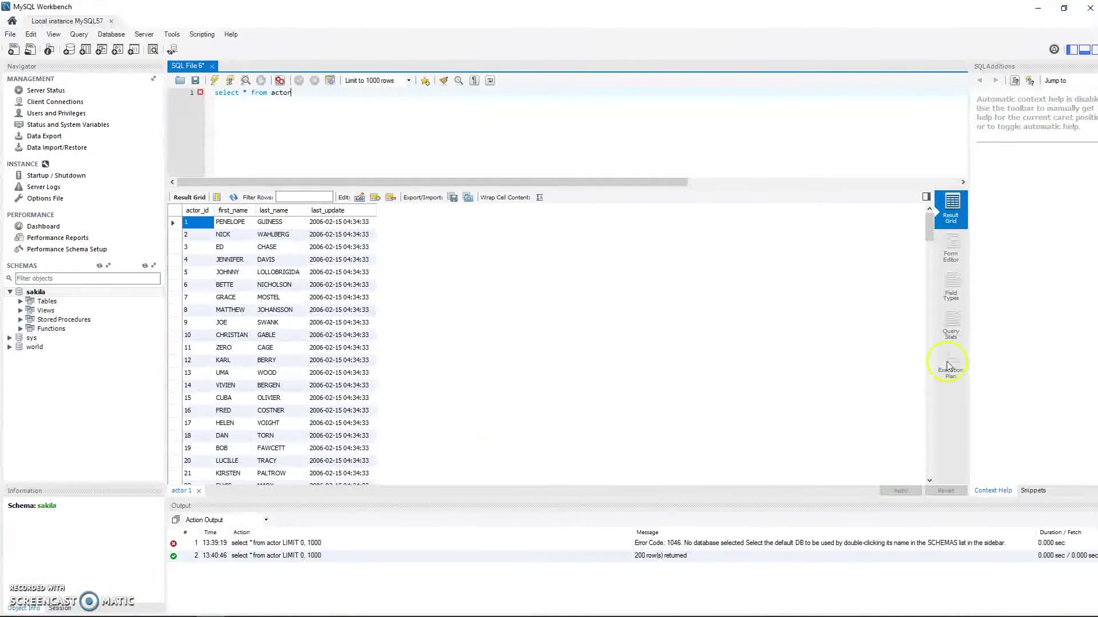
mouse_move(929, 225)
left_mouse_down()
mouse_move(932, 474)
mouse_move(918, 215)
left_mouse_up()
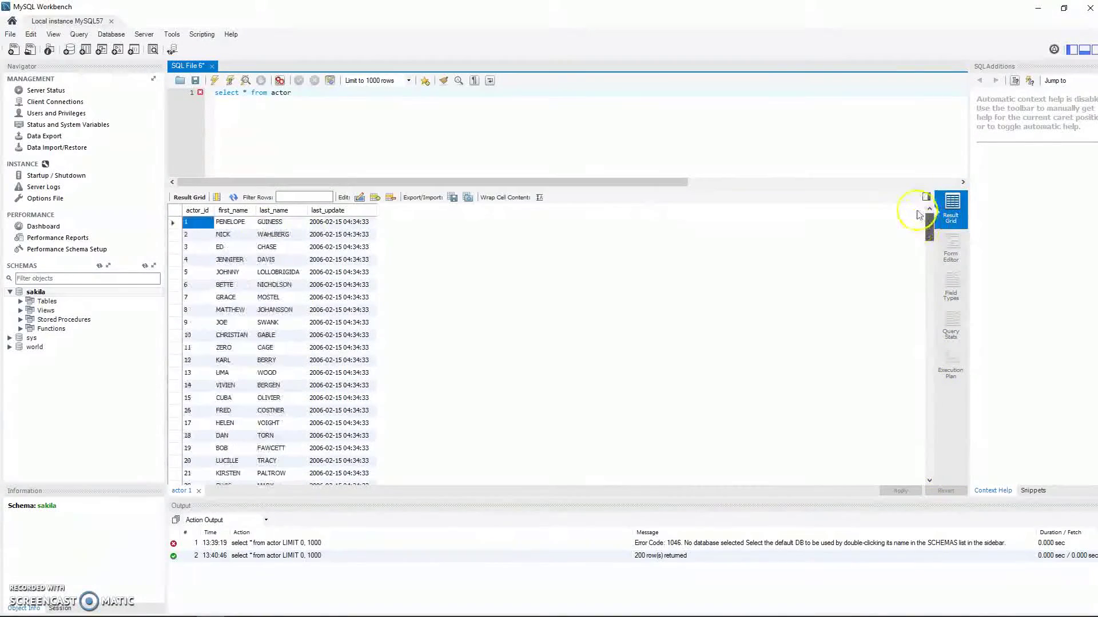
scroll(263, 257, "down", 20)
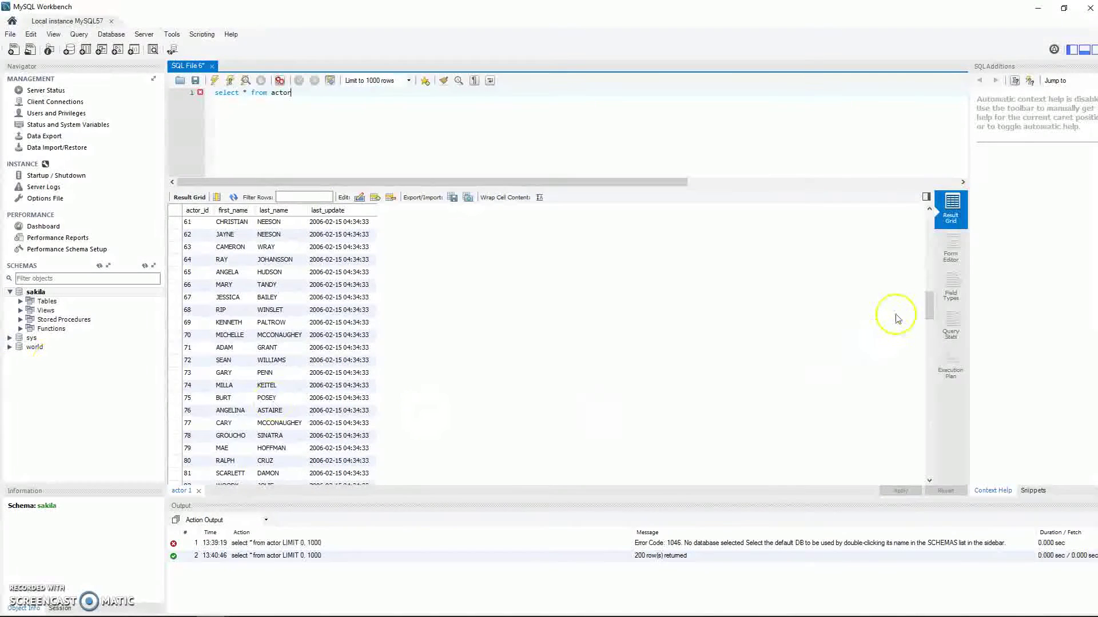
left_click_drag(929, 309, 929, 292)
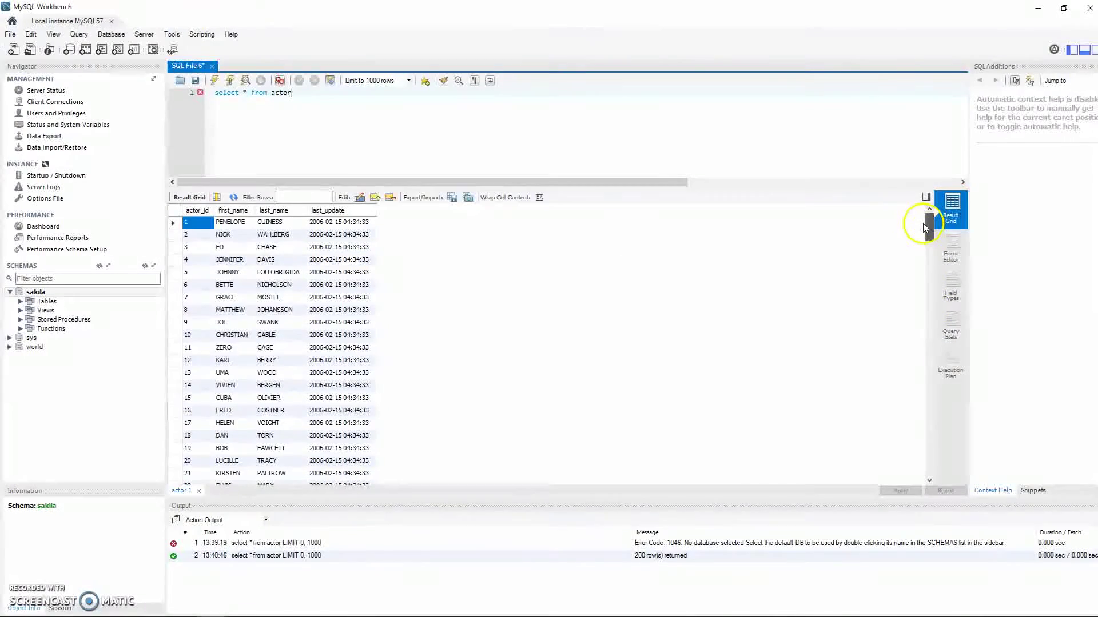
left_click_drag(928, 232, 735, 275)
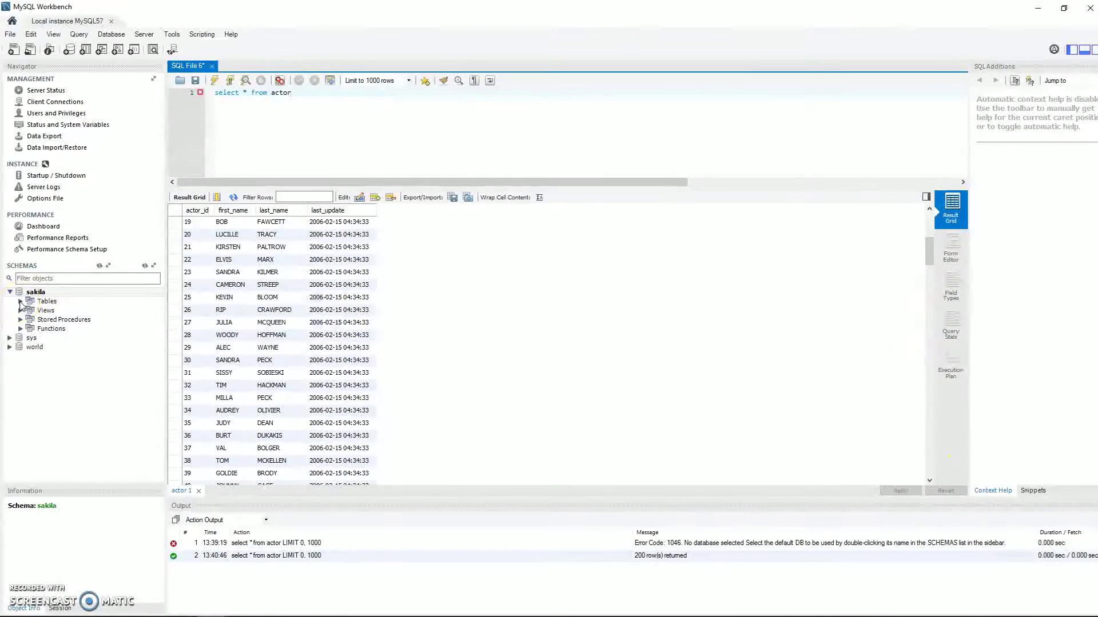
- Clear the query editor, discarding the unfinished insert statement
left_click(453, 119)
key("ctrl+a")
type("ins")
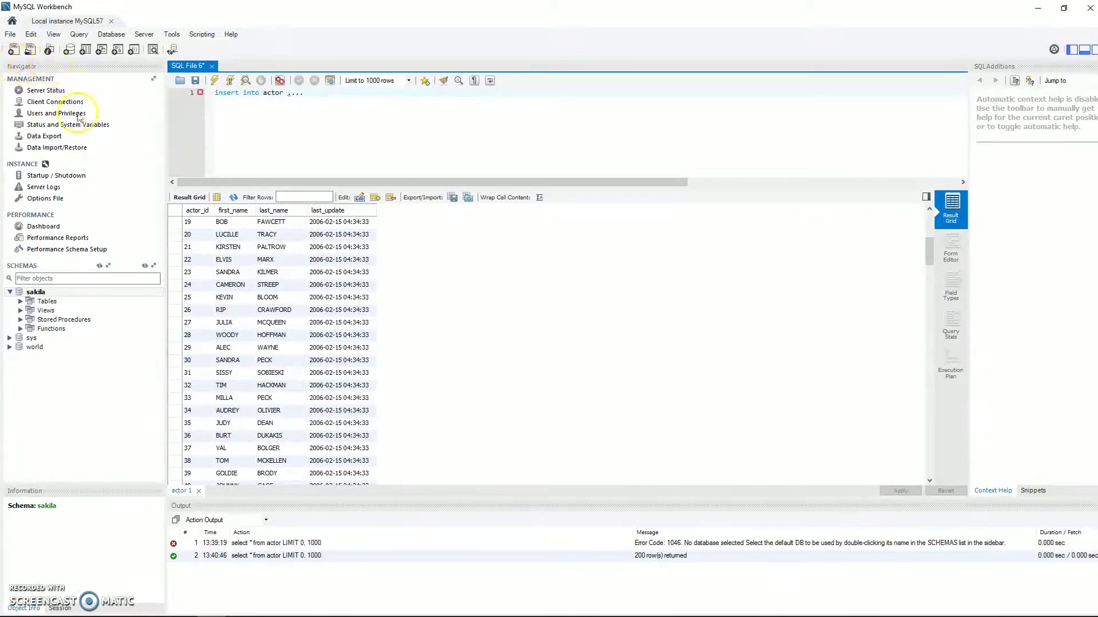
key("ctrl+a")
key("BackSpace")
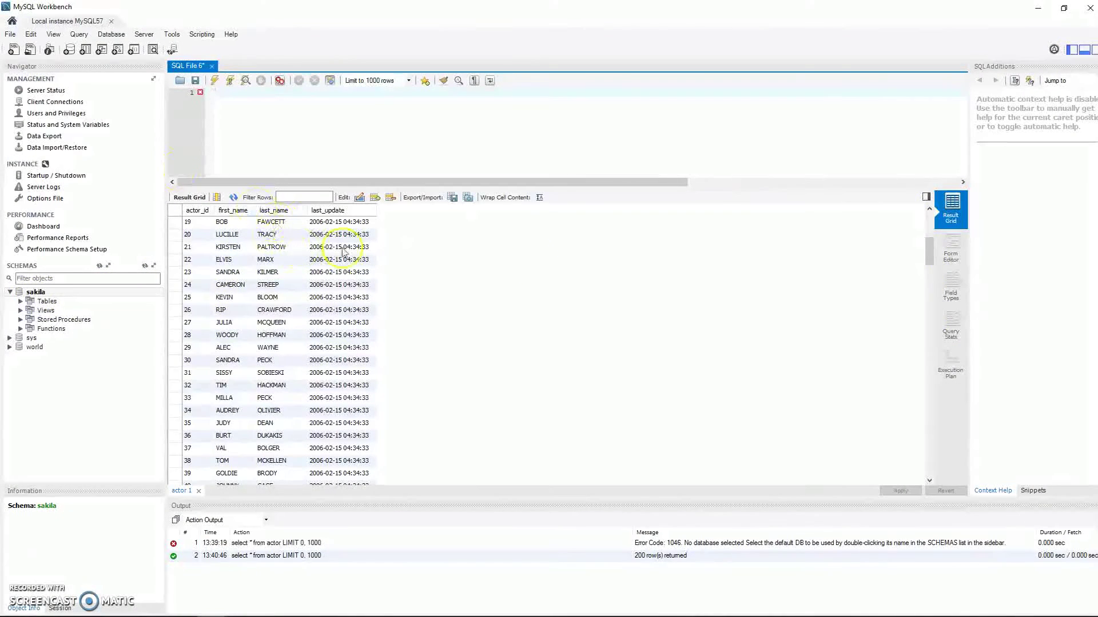
left_click_drag(929, 254, 928, 473)
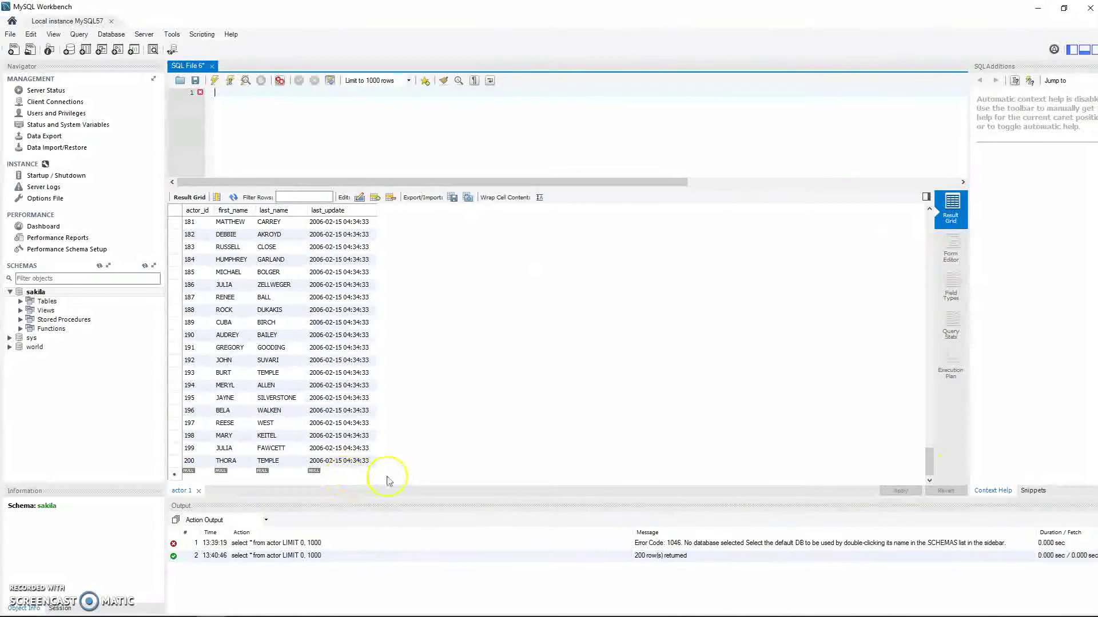
double_click(187, 472)
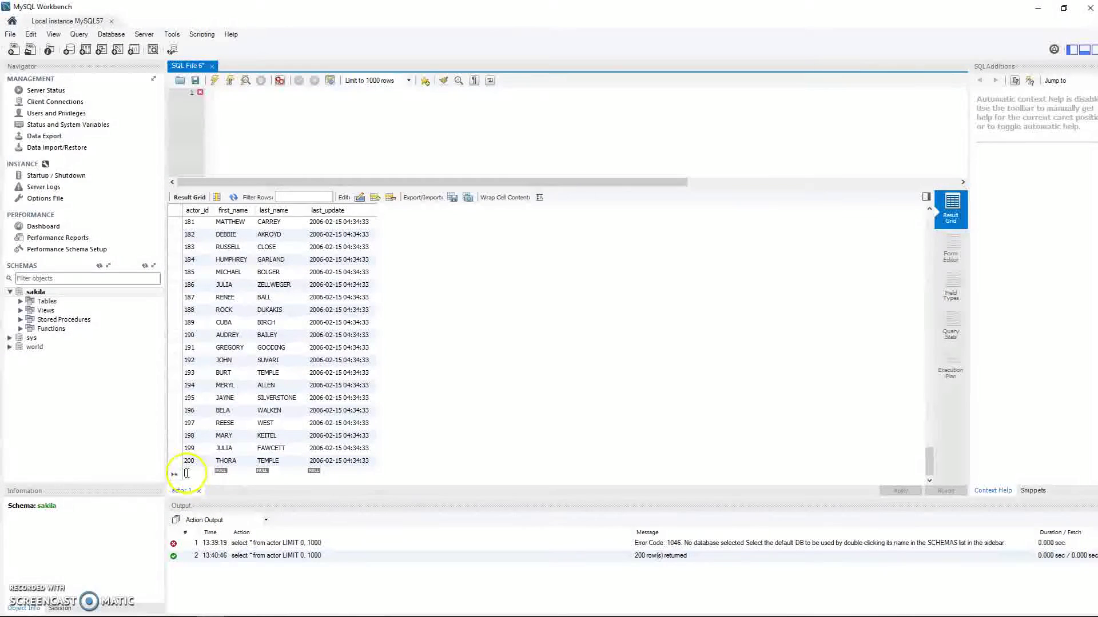
type("201")
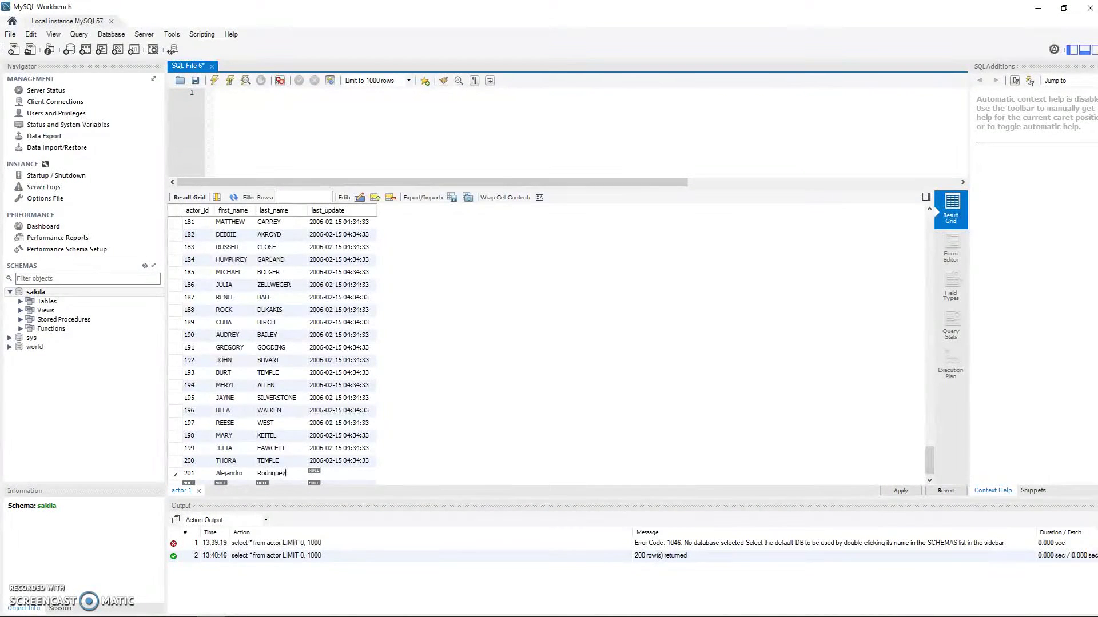
left_click(316, 459)
key("ctrl+c")
double_click(343, 473)
key("ctrl+v")
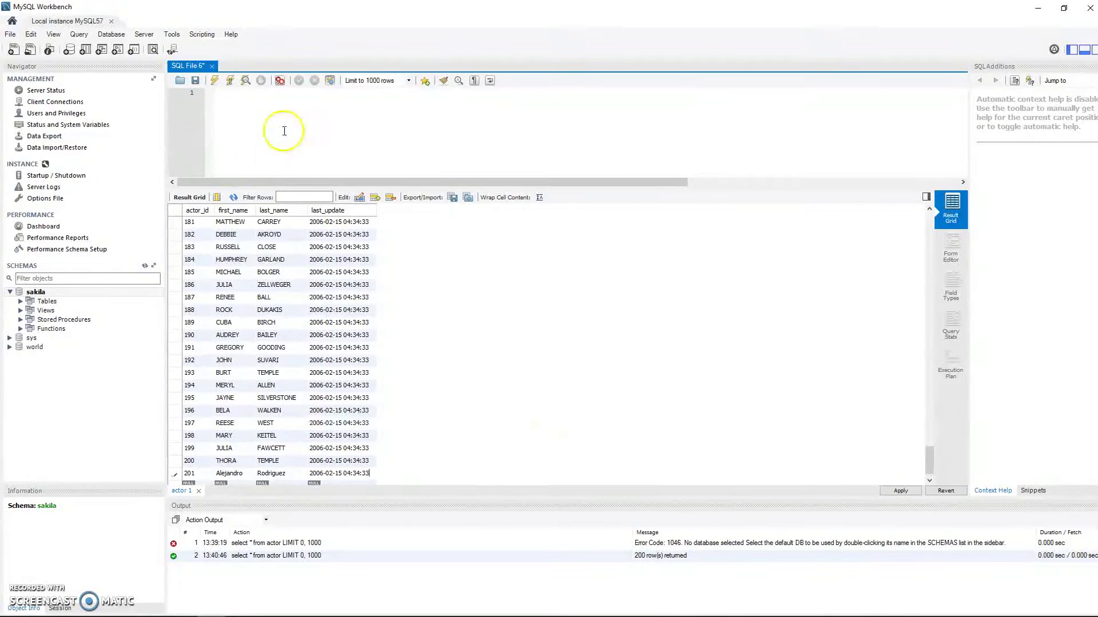
- Apply the row 201 INSERT to sakila.actor through the review wizard
left_click(880, 492)
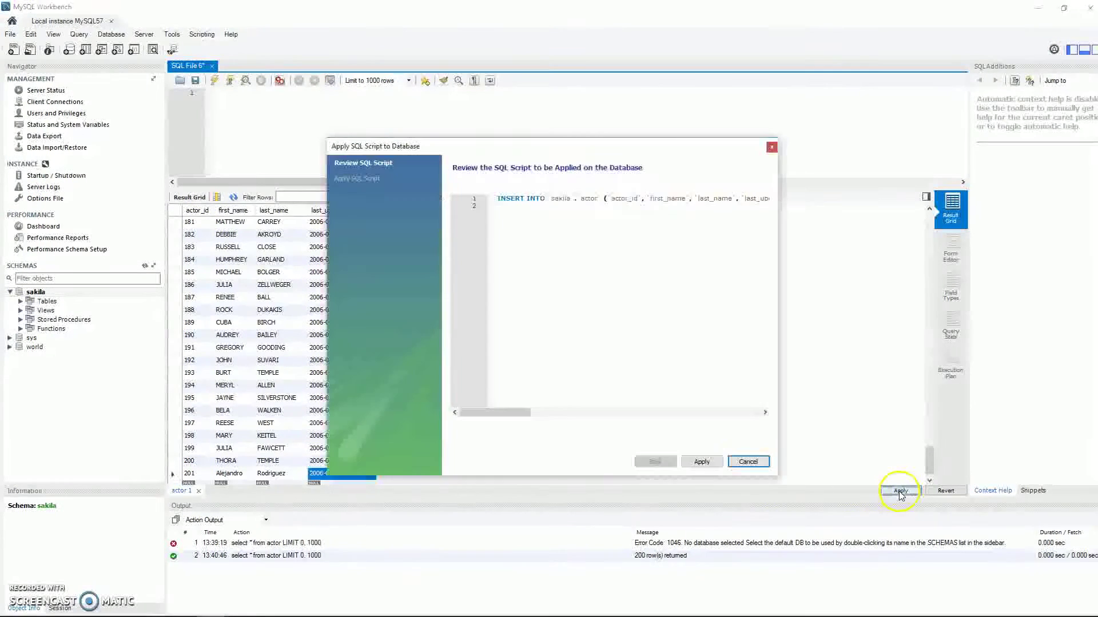
mouse_move(486, 421)
left_mouse_down()
mouse_move(614, 420)
mouse_move(498, 414)
left_mouse_up()
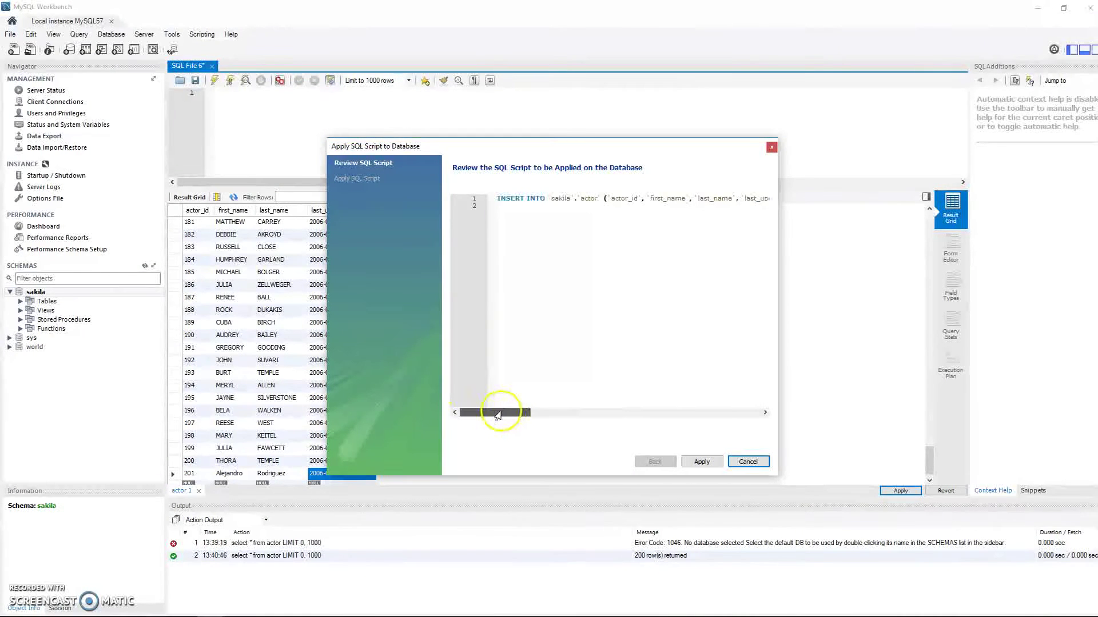
left_click(702, 462)
left_click(714, 462)
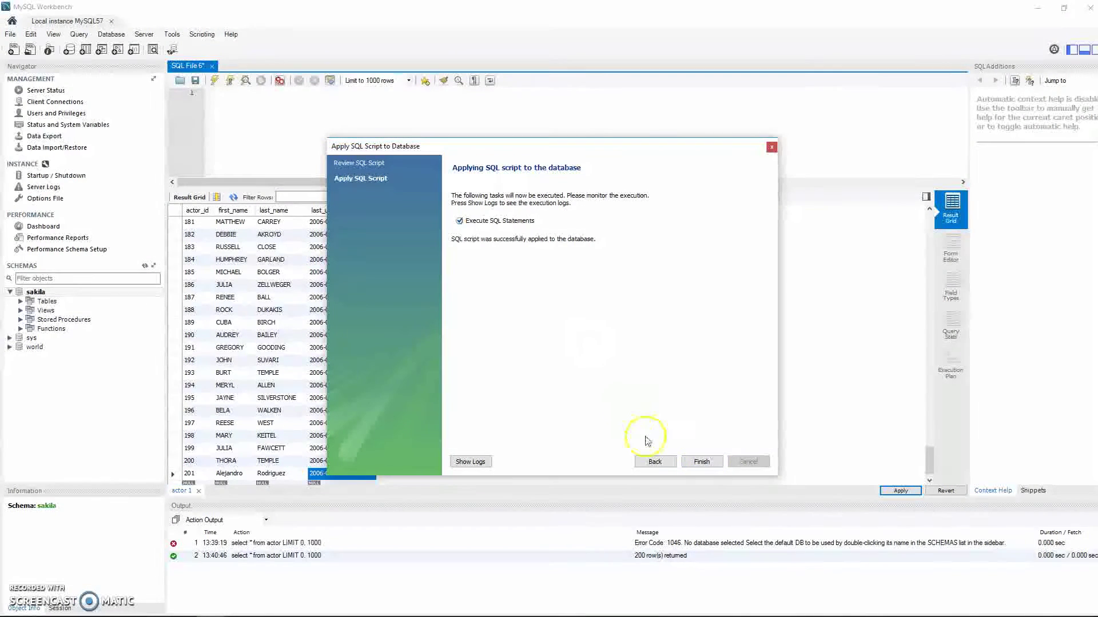
left_click(698, 463)
- Close the SQL File 6 tab without saving
left_click(303, 111)
left_click(212, 66)
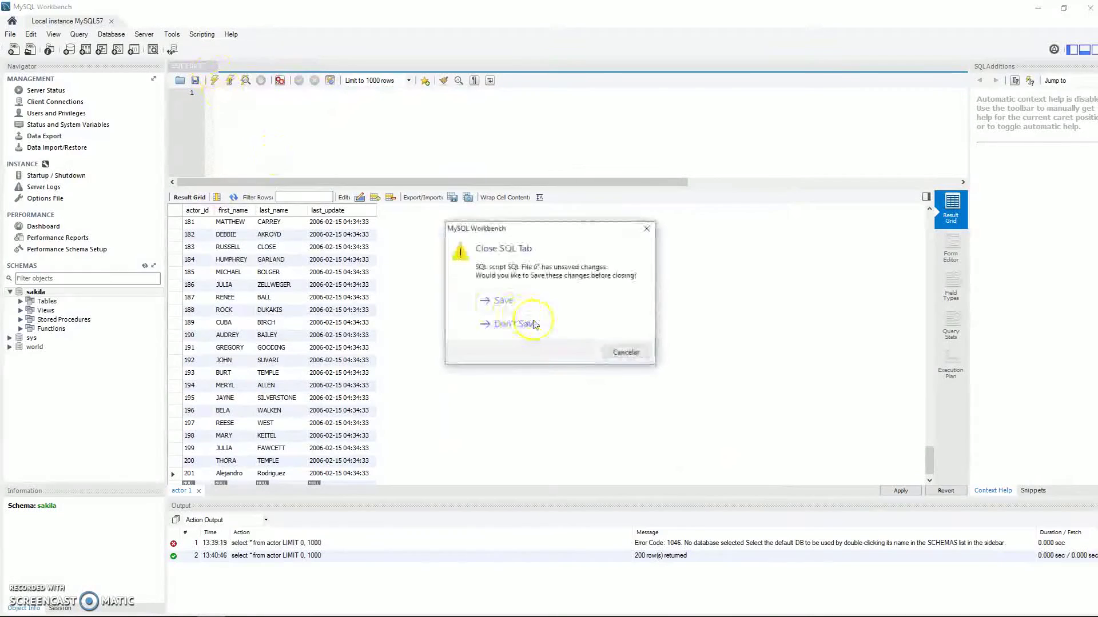
left_click(546, 328)
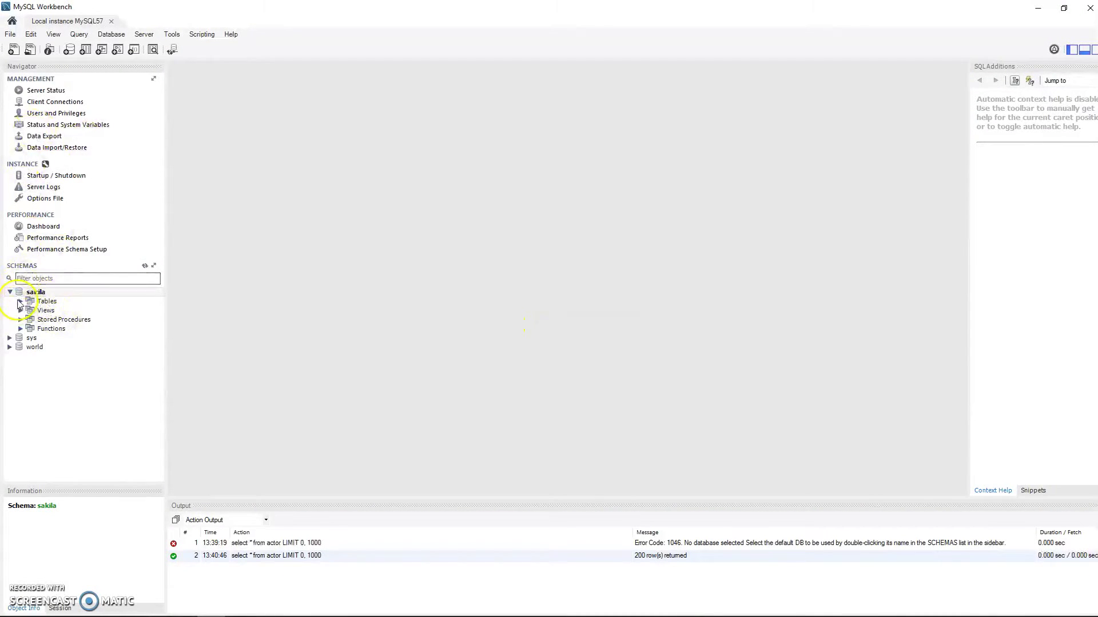
- Select Rows - Limit 1000 on actor and check row 201 among the 201 results
left_click(20, 302)
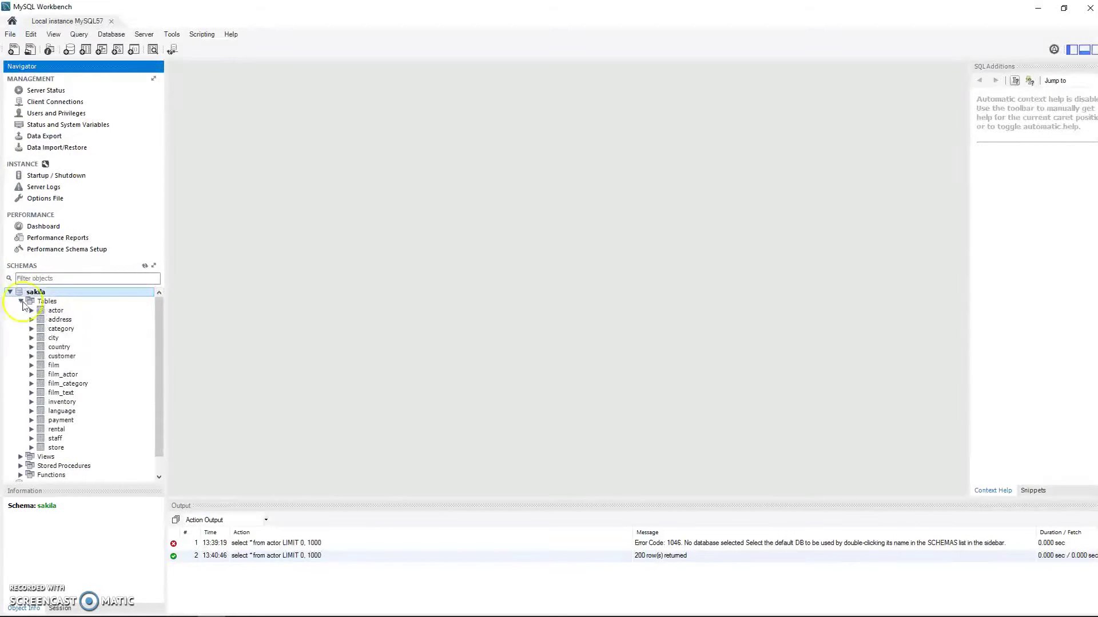
left_click(50, 312)
right_click(51, 312)
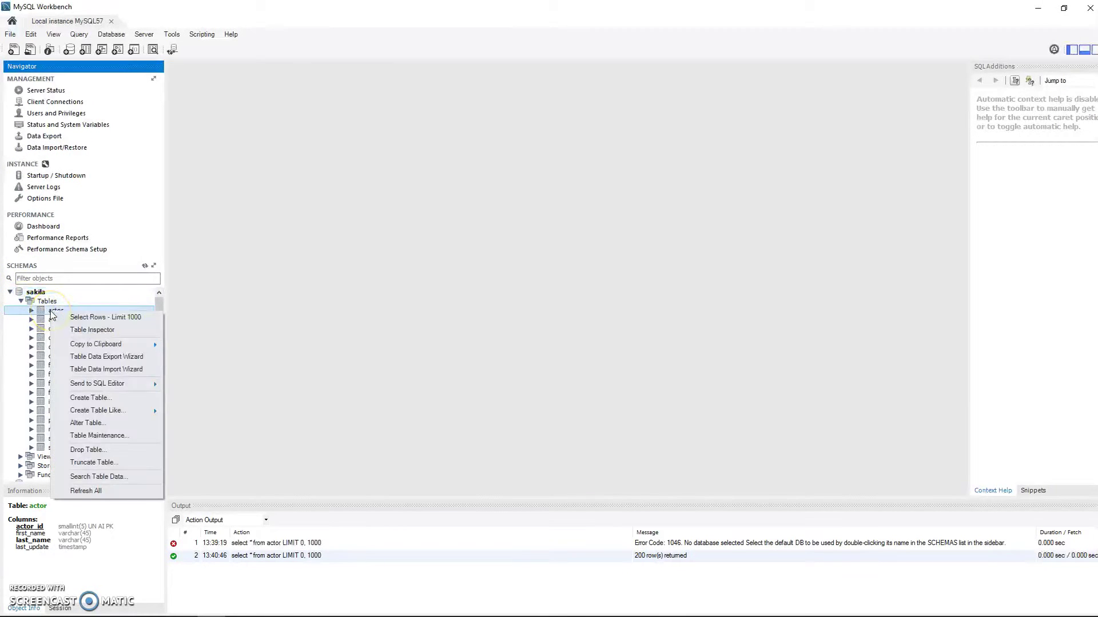
left_click(114, 322)
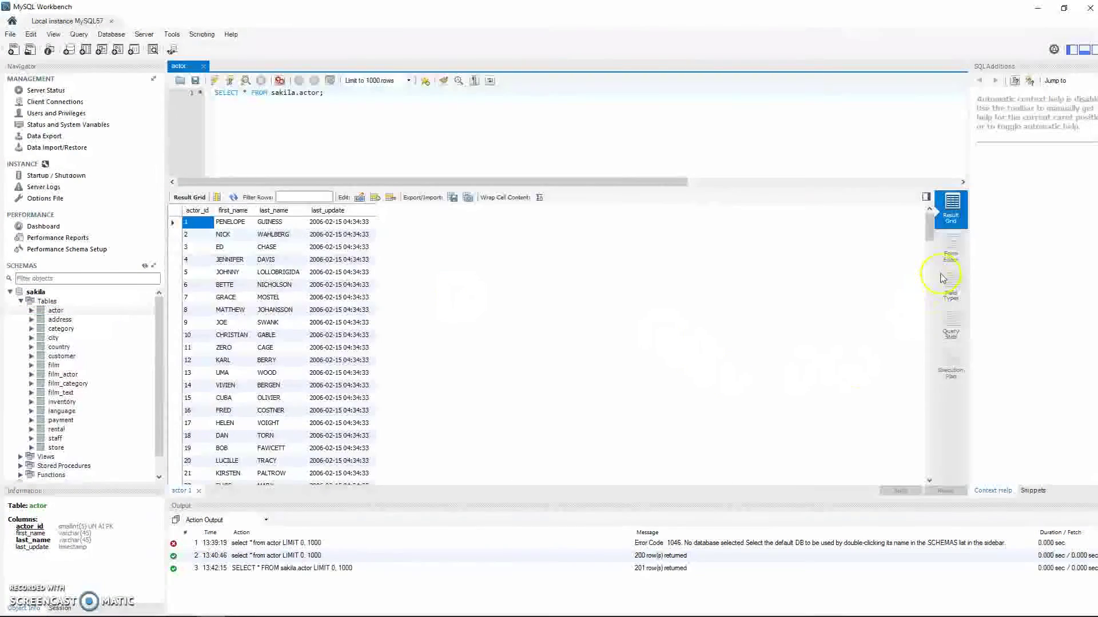
left_click_drag(928, 224, 953, 478)
left_click(199, 462)
left_click(264, 464)
left_click(352, 463)
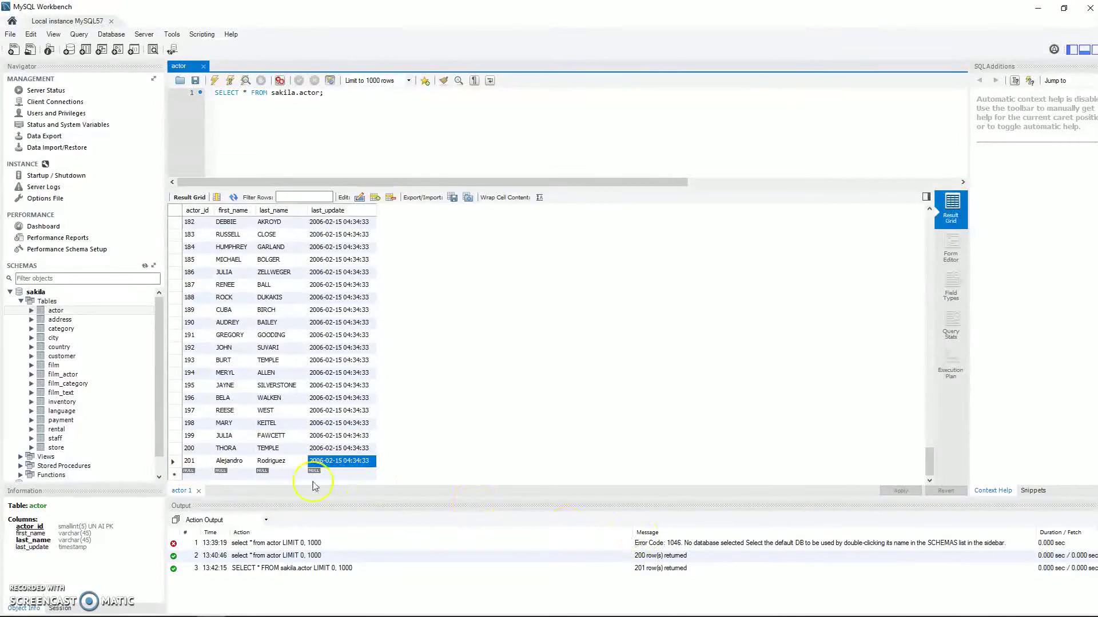
left_click(192, 477)
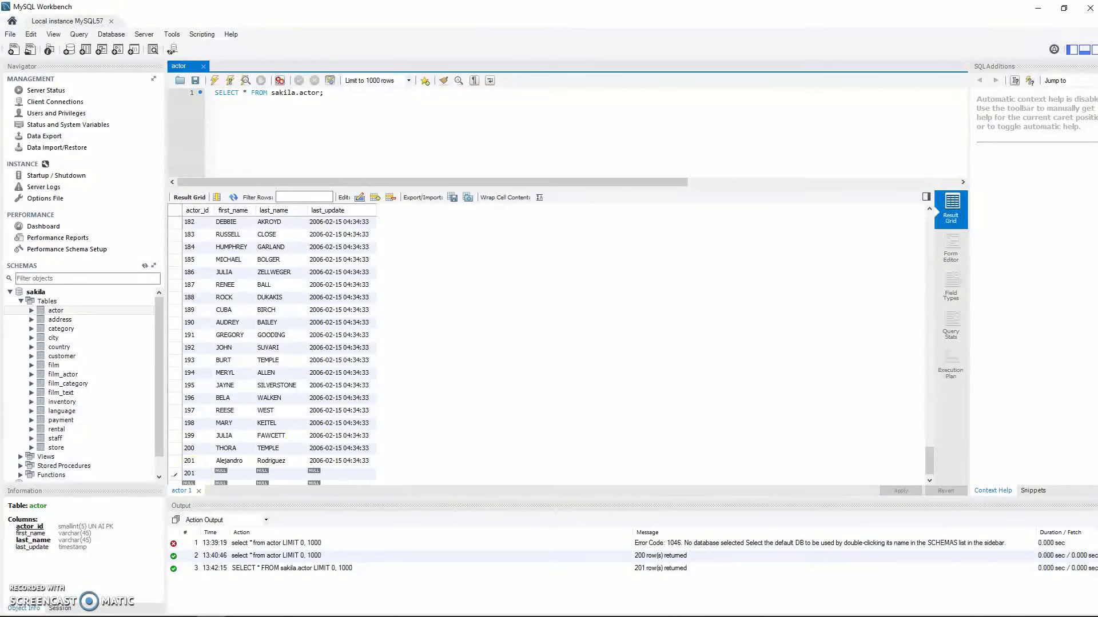
double_click(243, 475)
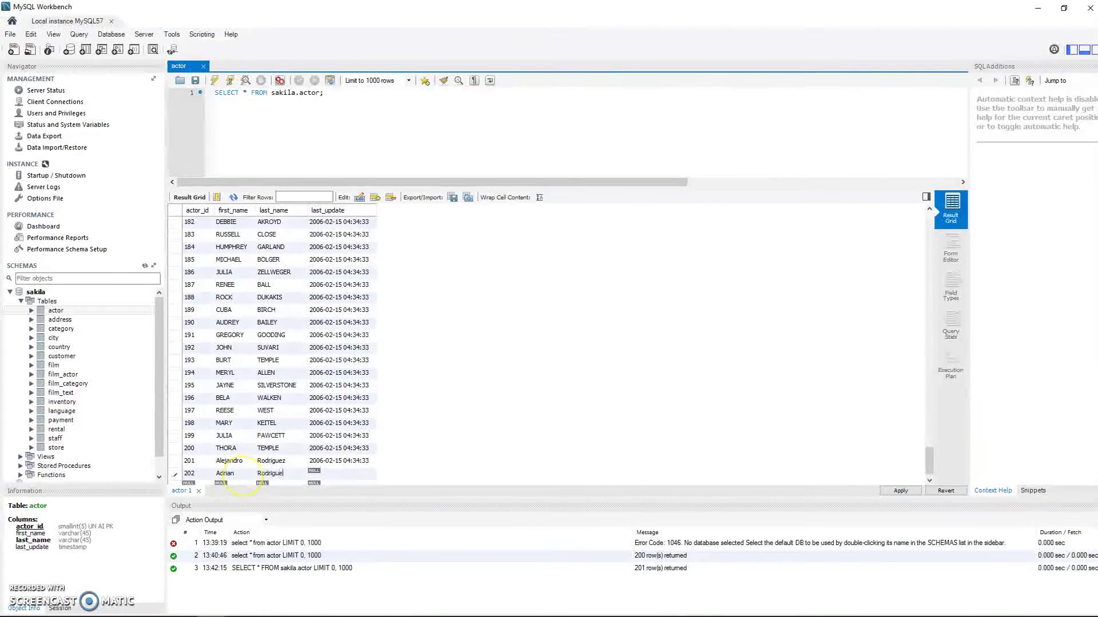
left_click(339, 461)
key("ctrl+c")
double_click(339, 473)
key("ctrl+v")
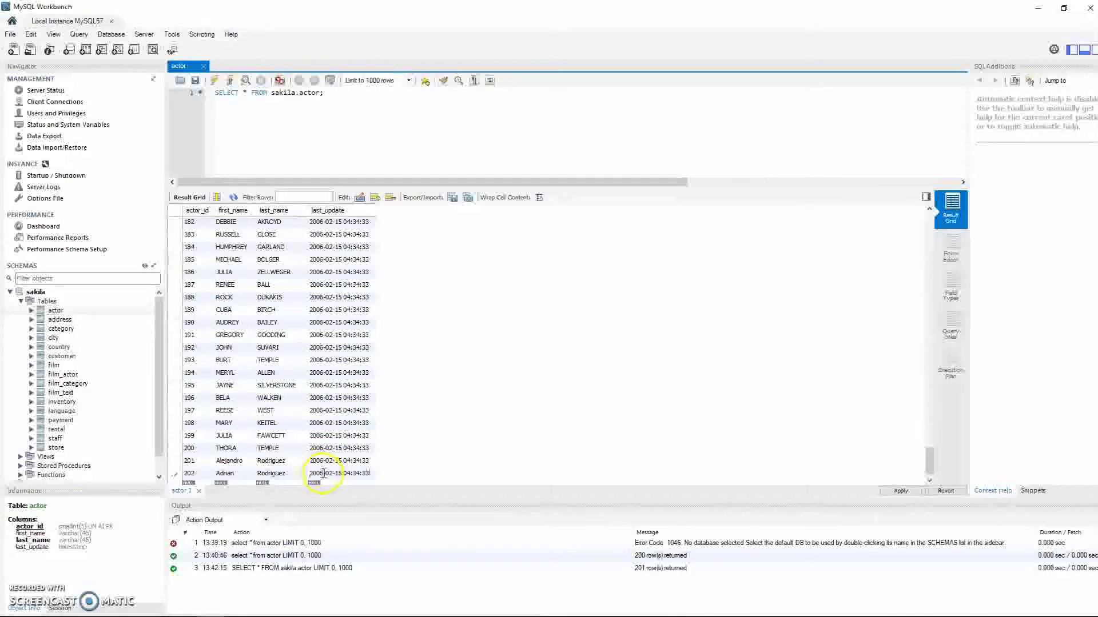
- Copy the generated row-202 INSERT statement and close the review without applying
left_click(901, 492)
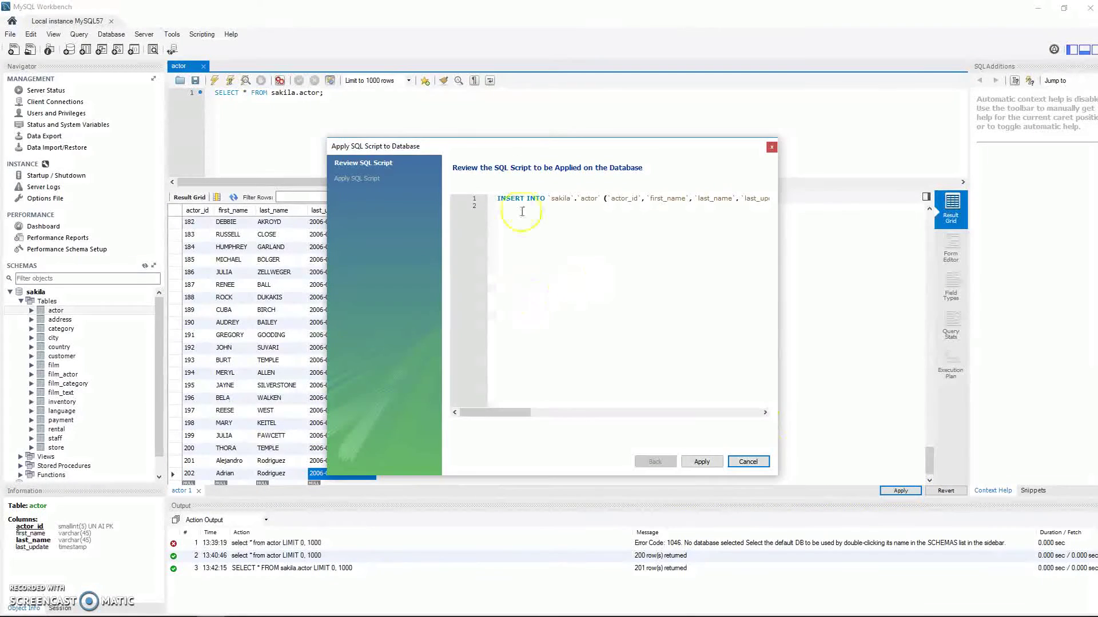
mouse_move(520, 412)
left_mouse_down()
mouse_move(708, 403)
mouse_move(500, 412)
left_mouse_up()
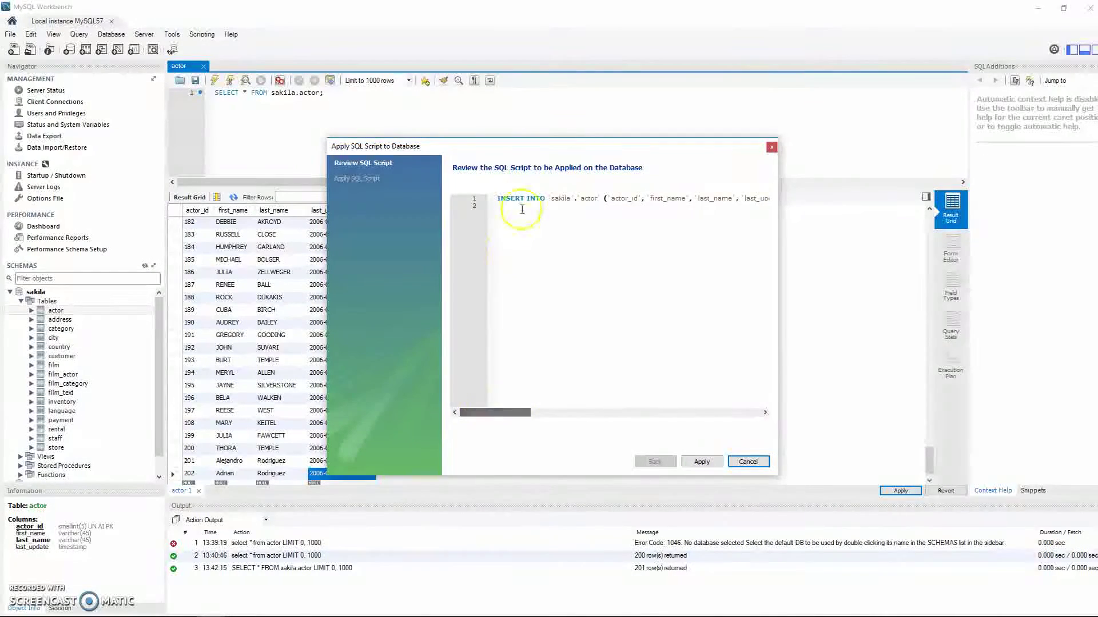
left_click_drag(498, 199, 766, 187)
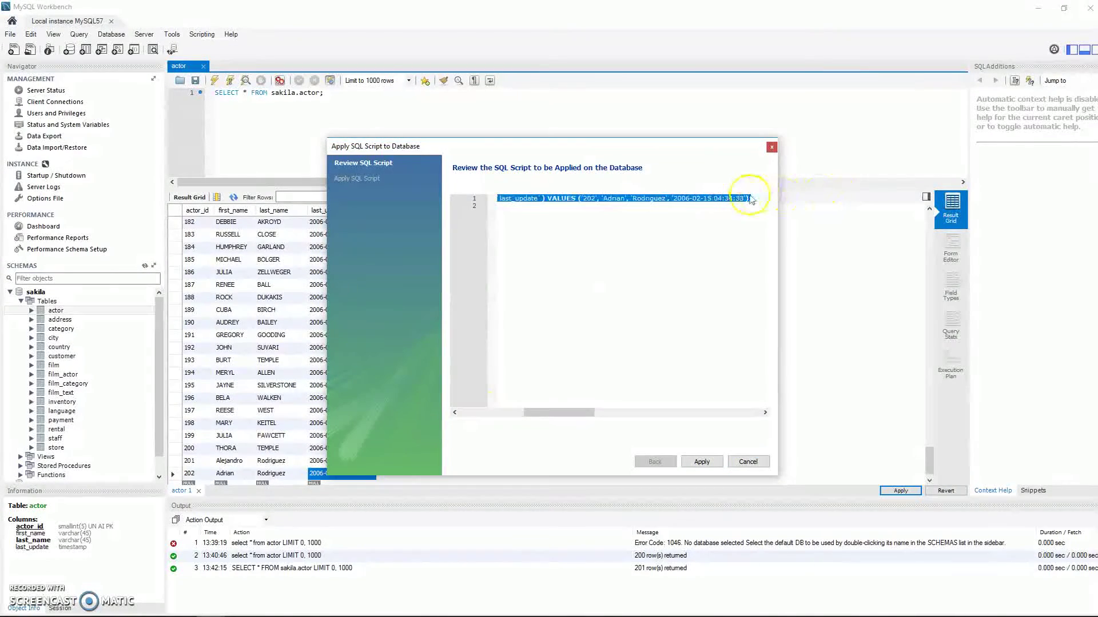
right_click(712, 199)
left_click(749, 246)
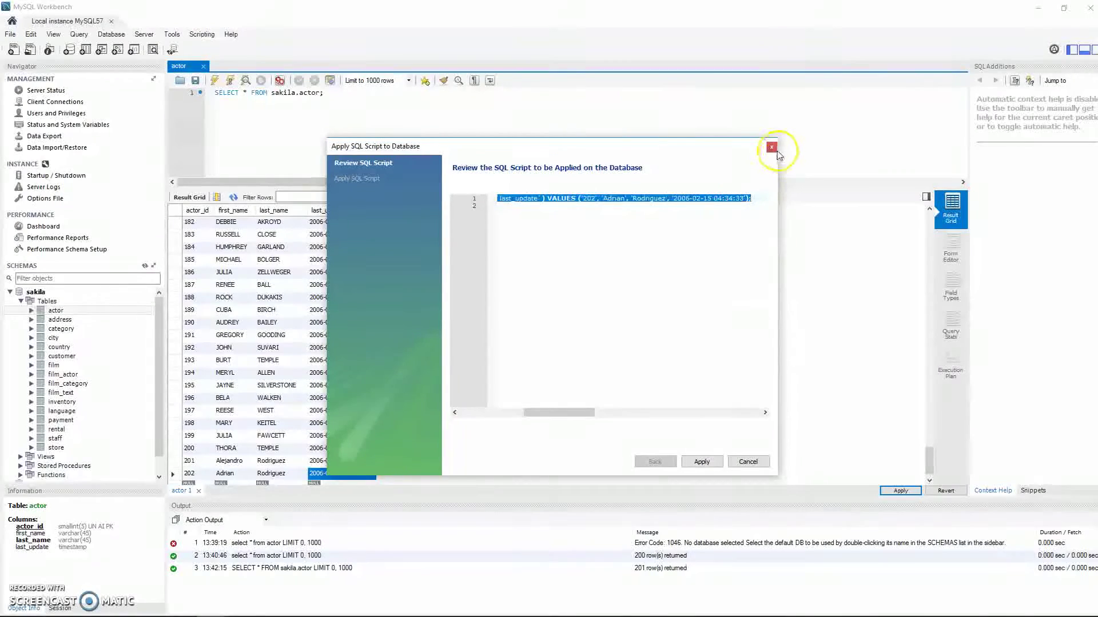
left_click(771, 147)
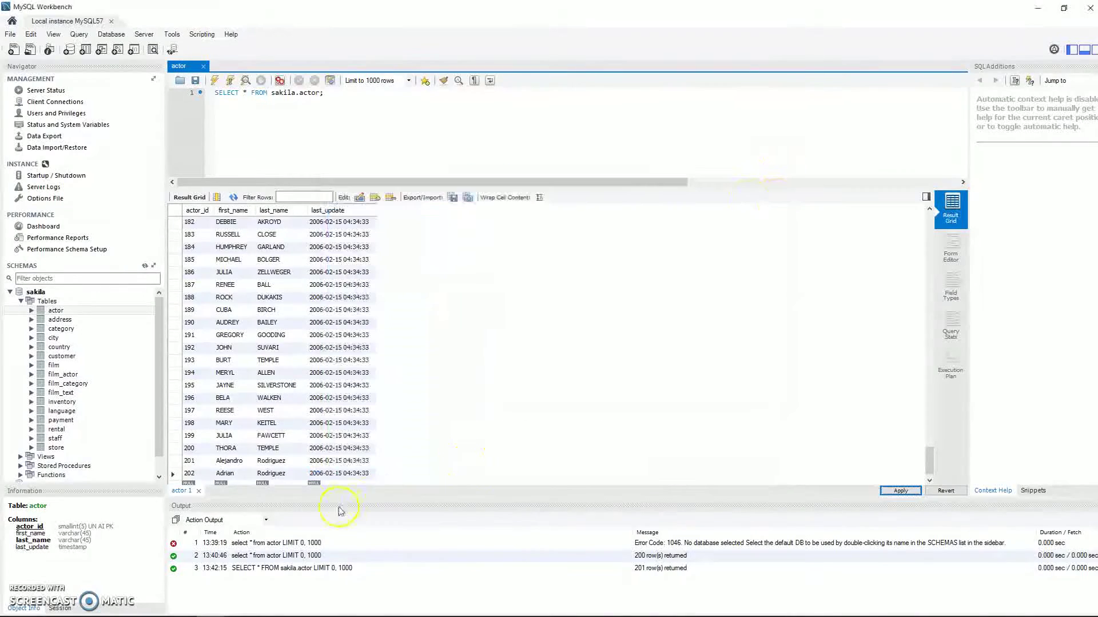
- Discard the actor tab and run the copied row-202 INSERT in a new query tab
left_click(205, 66)
left_click(522, 337)
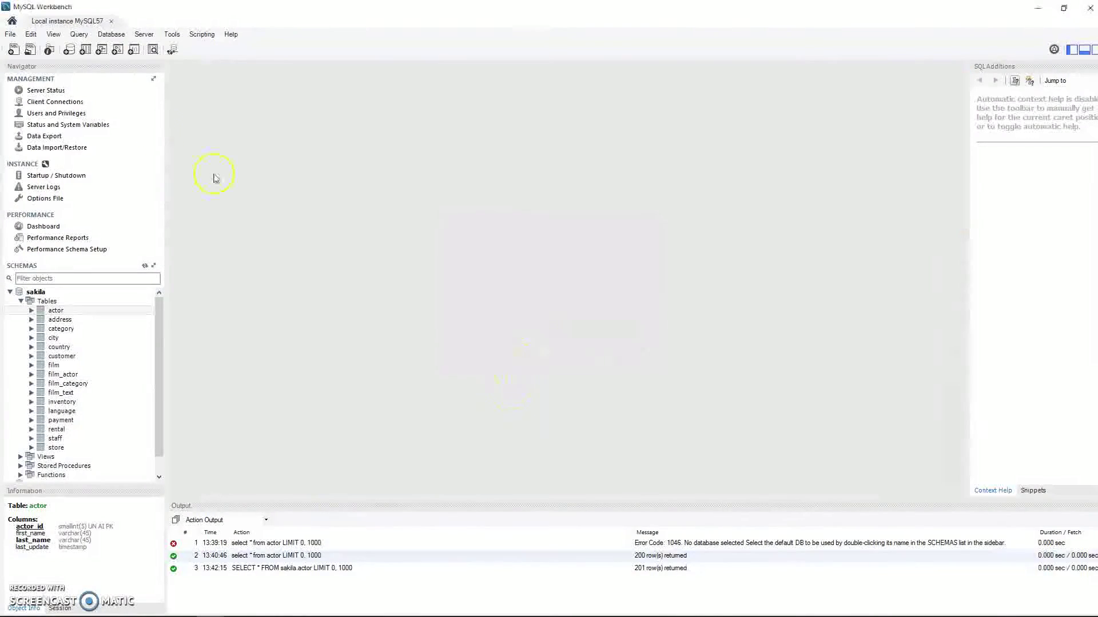
left_click(23, 51)
right_click(276, 117)
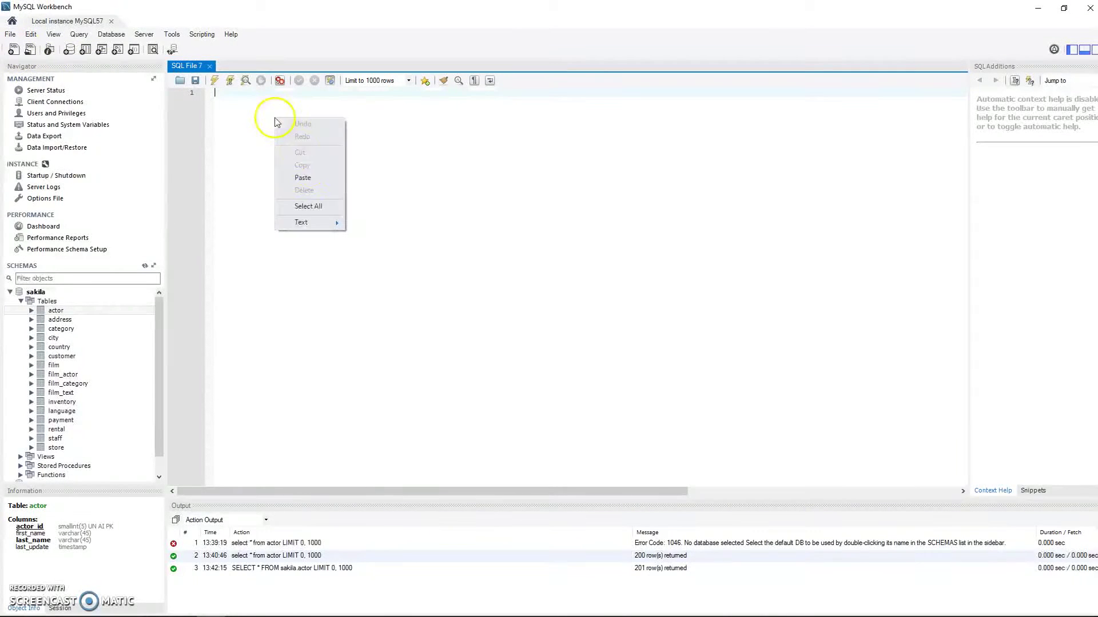
left_click(303, 178)
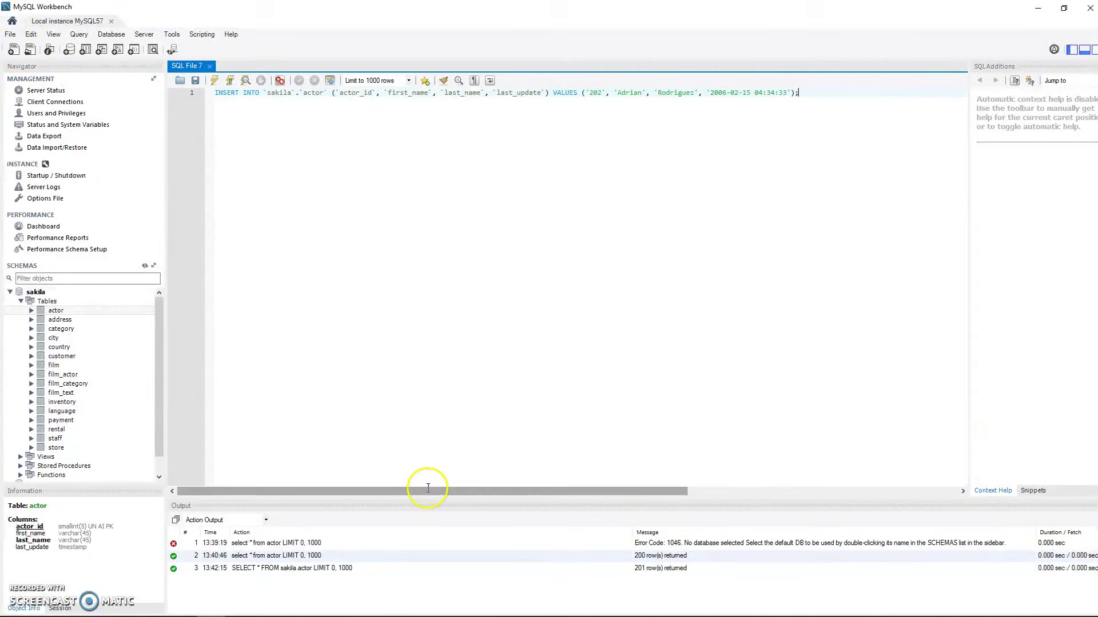
left_click(216, 82)
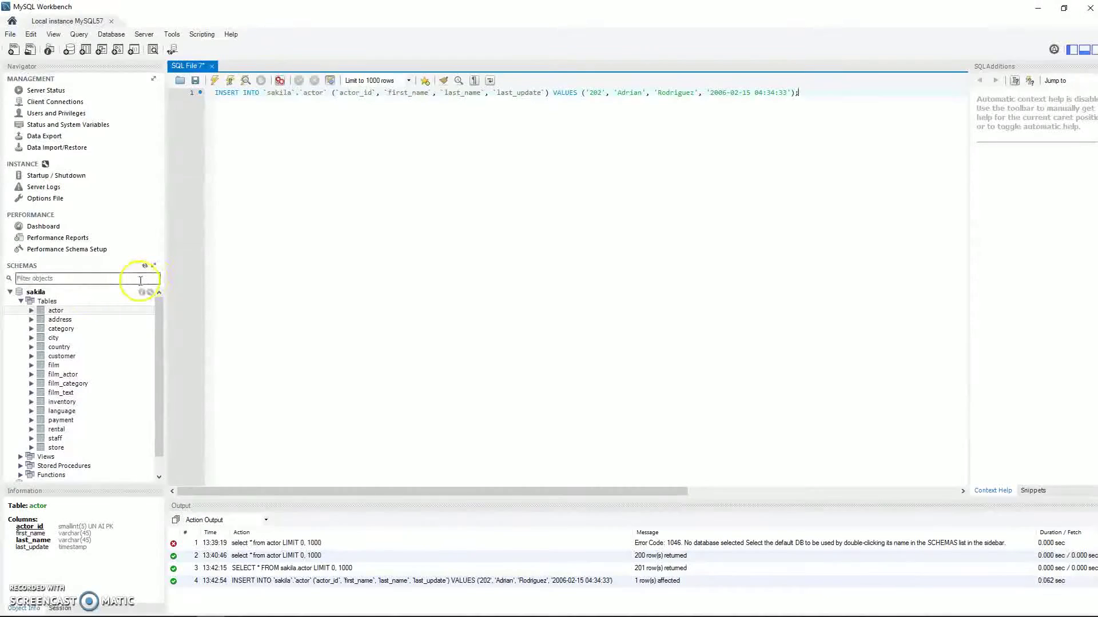
- List the actor rows to confirm row 202, then return to SQL File 7
right_click(59, 310)
left_click(80, 318)
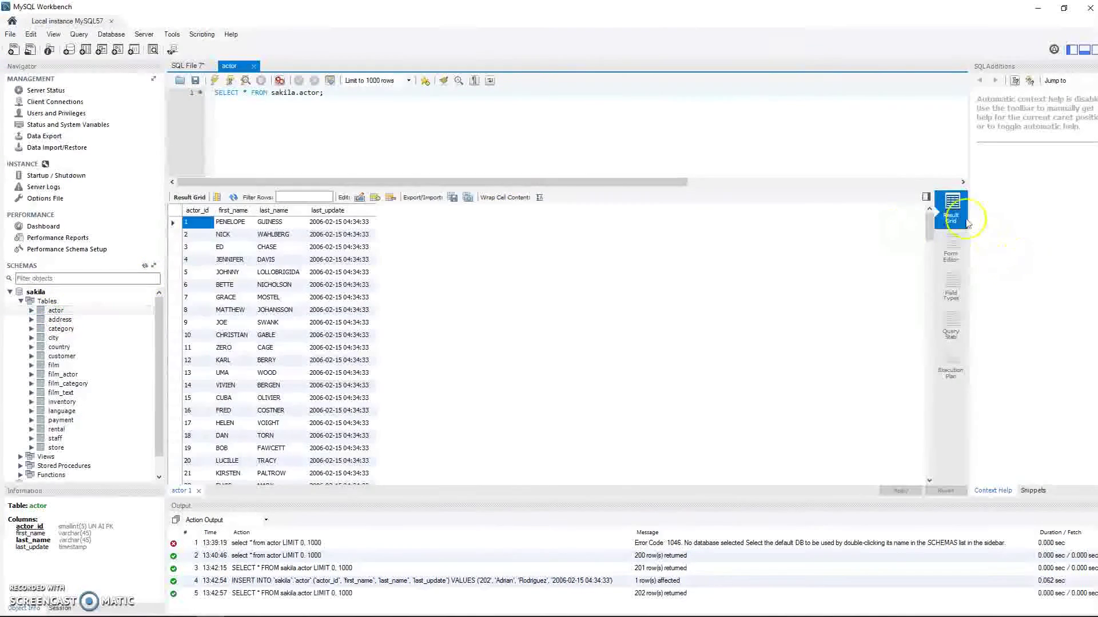
left_click_drag(934, 233, 929, 462)
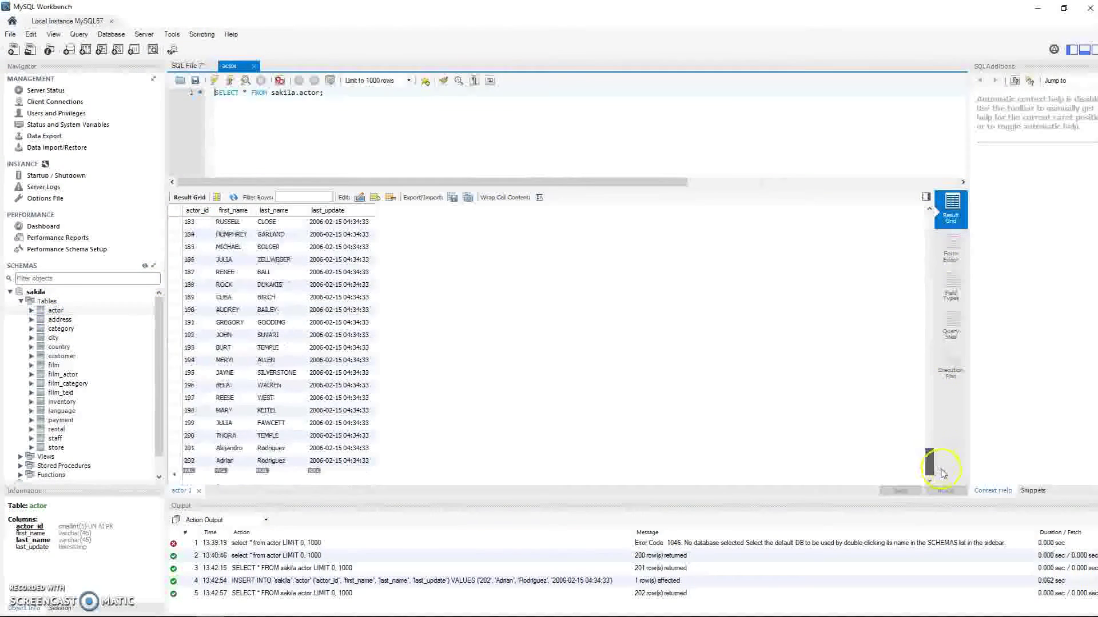
left_click(189, 66)
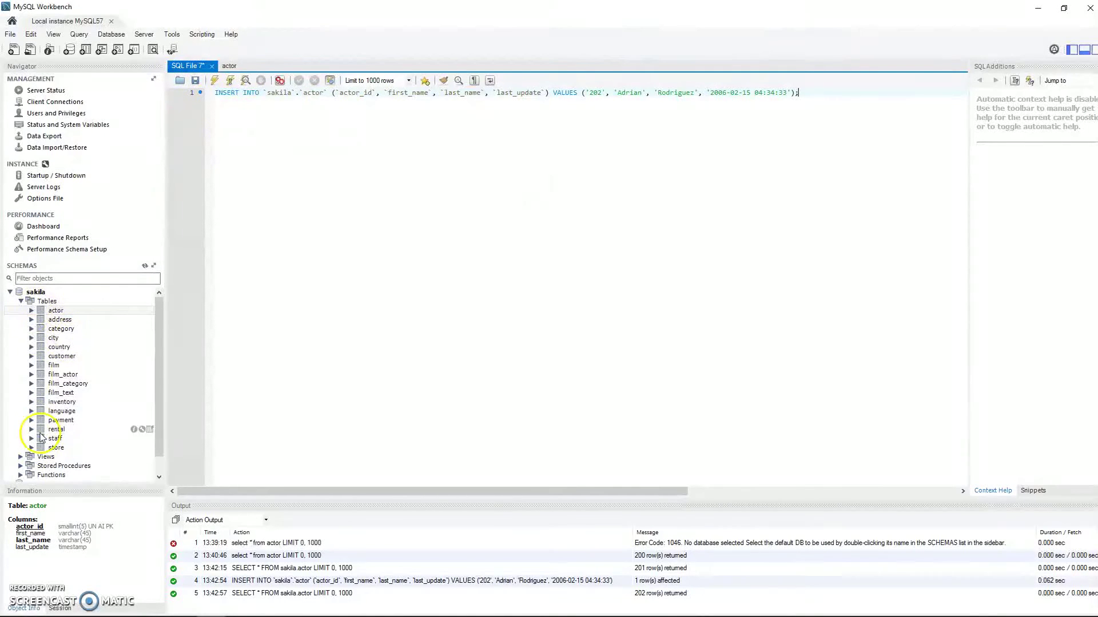
- Mark actor row 202 for deletion in the result grid
left_click(231, 68)
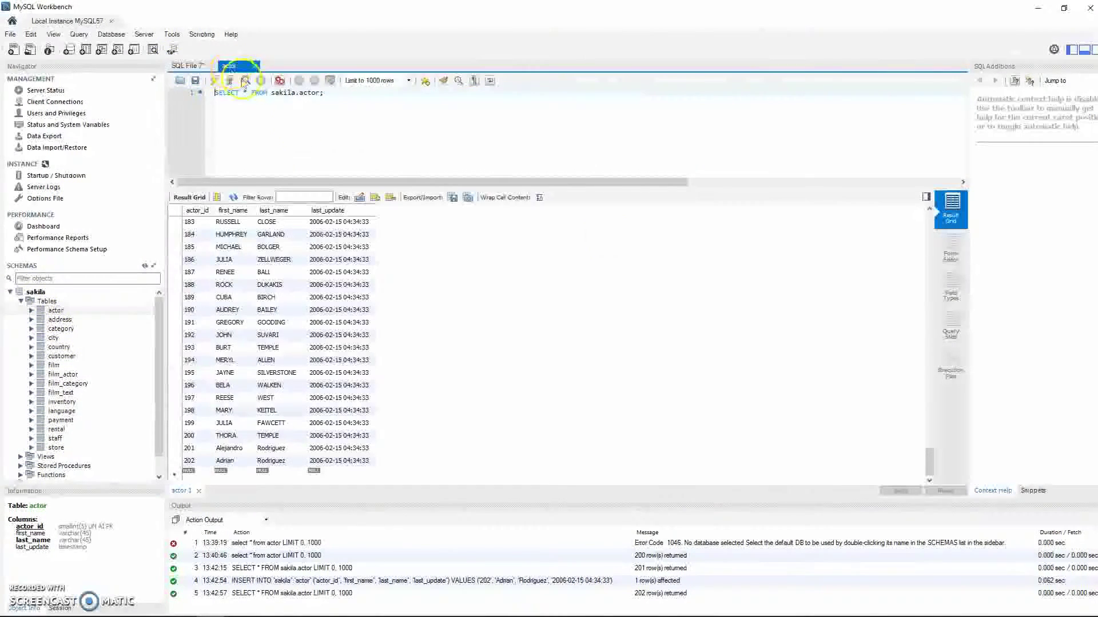
left_click(177, 462)
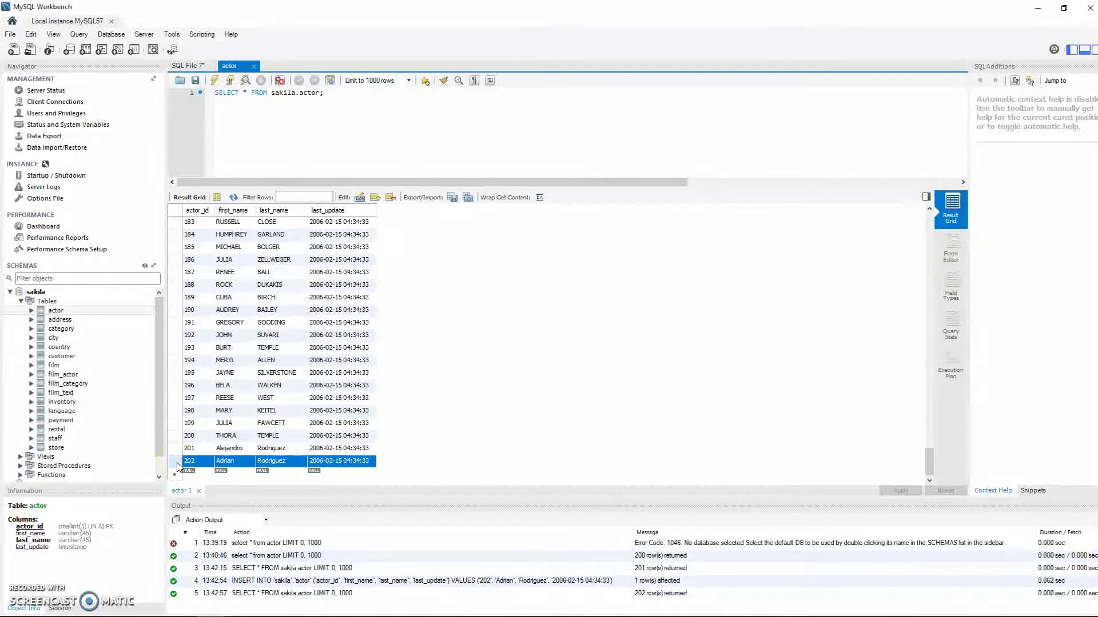
right_click(178, 467)
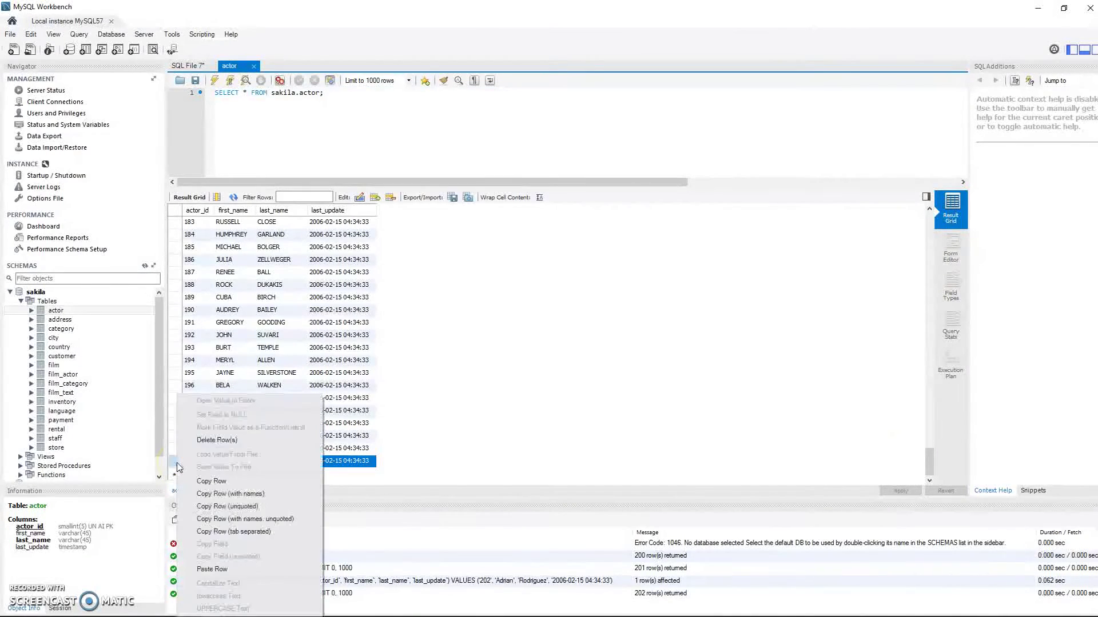
left_click(227, 442)
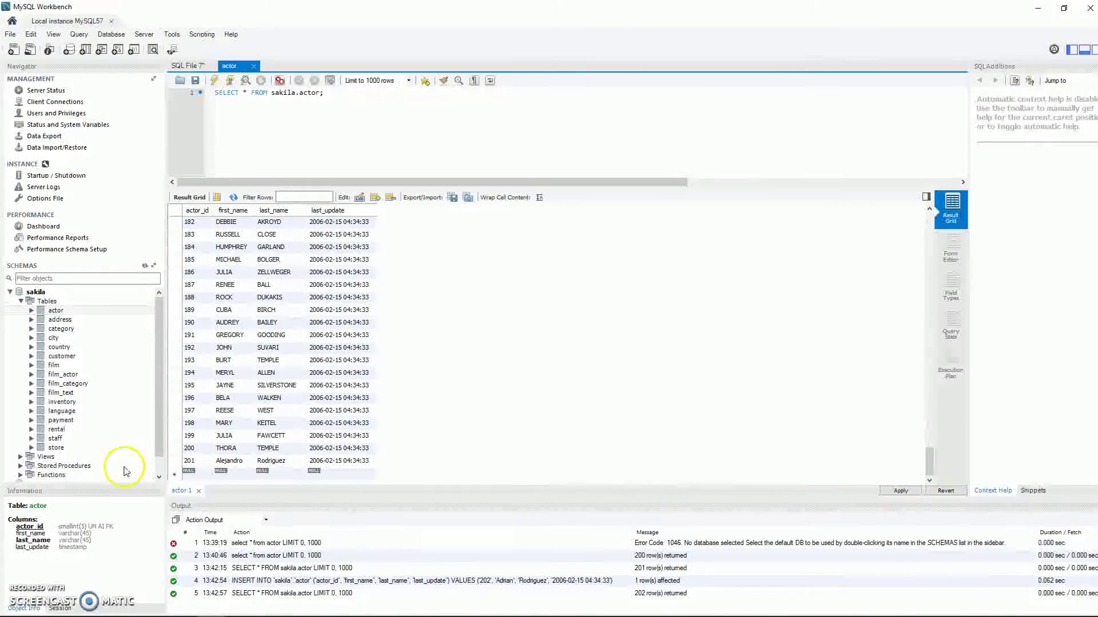
- Apply the DELETE script and re-run the query to refresh the actor rows
left_click(901, 491)
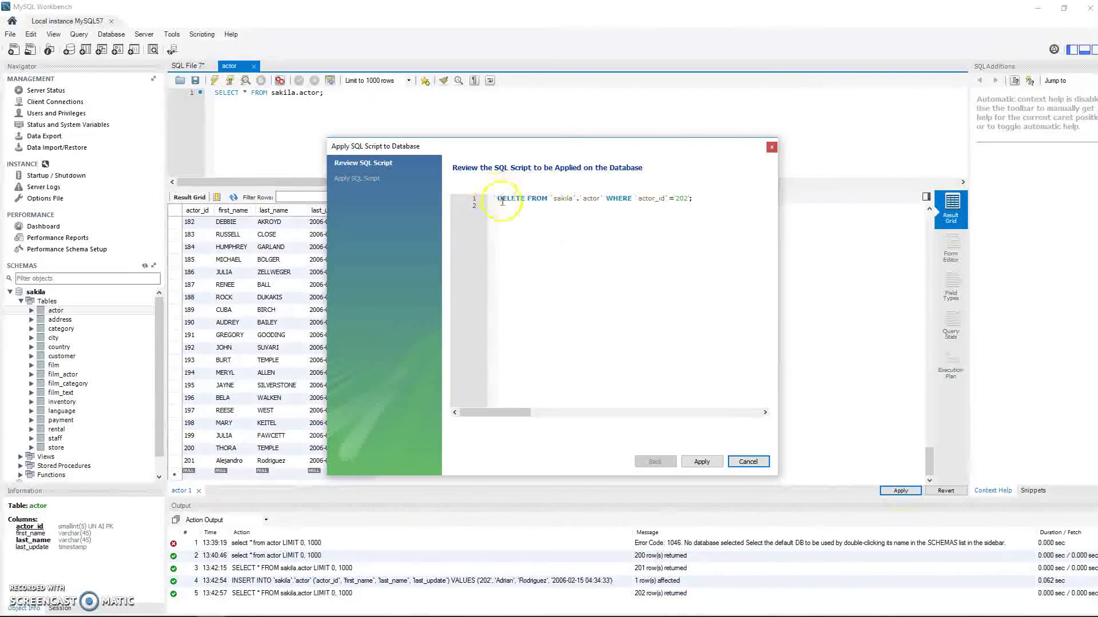
left_click_drag(753, 201, 497, 201)
left_click(642, 238)
left_click(702, 462)
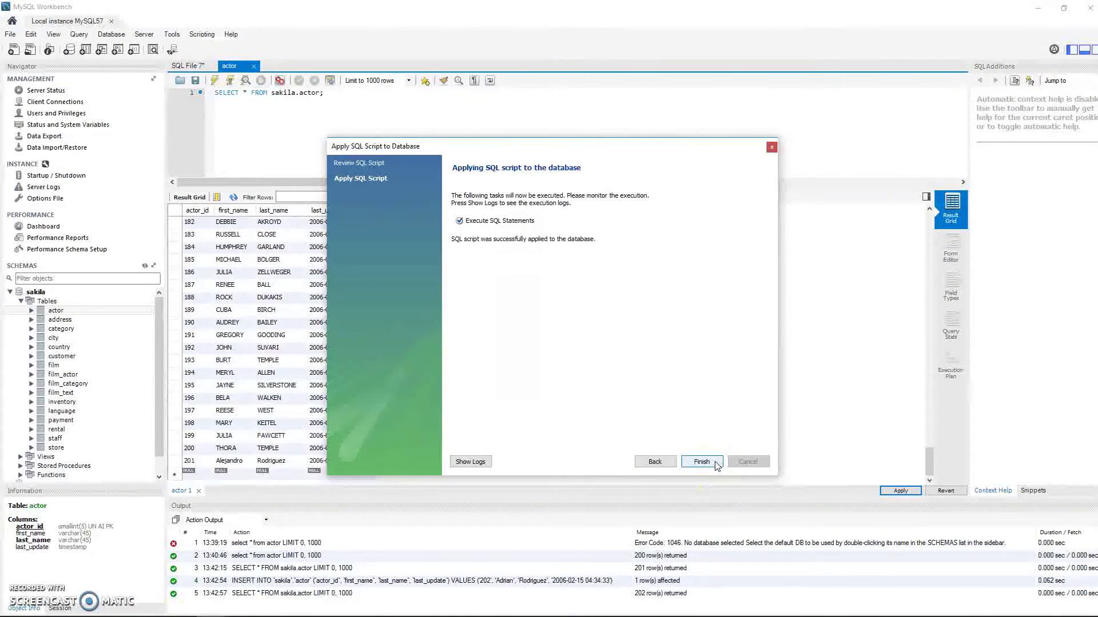
left_click(701, 462)
left_click(297, 132)
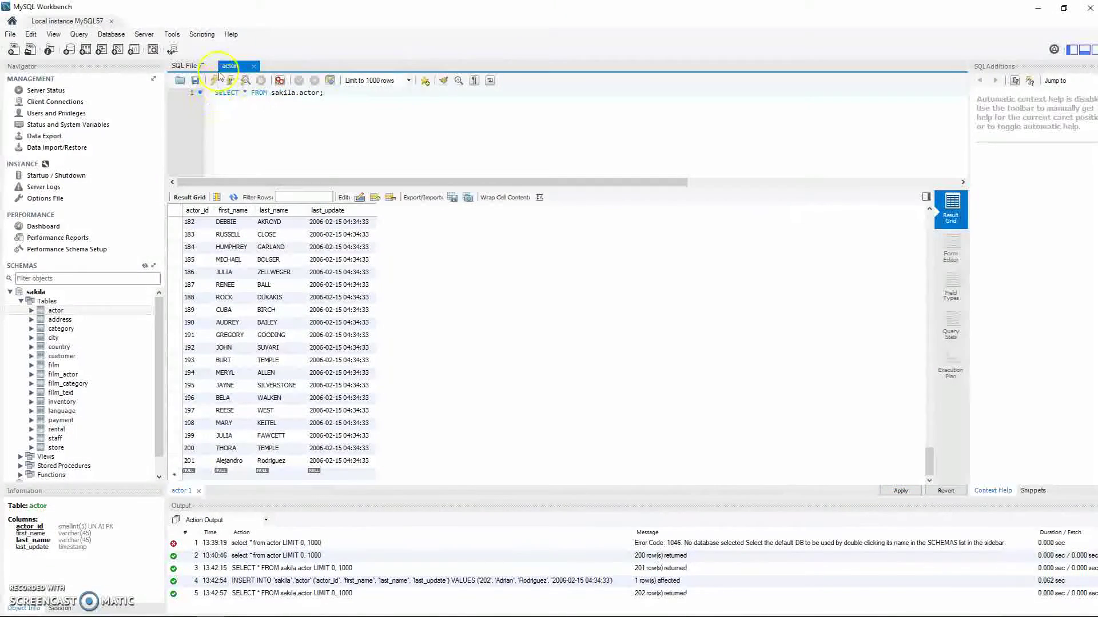
left_click(214, 80)
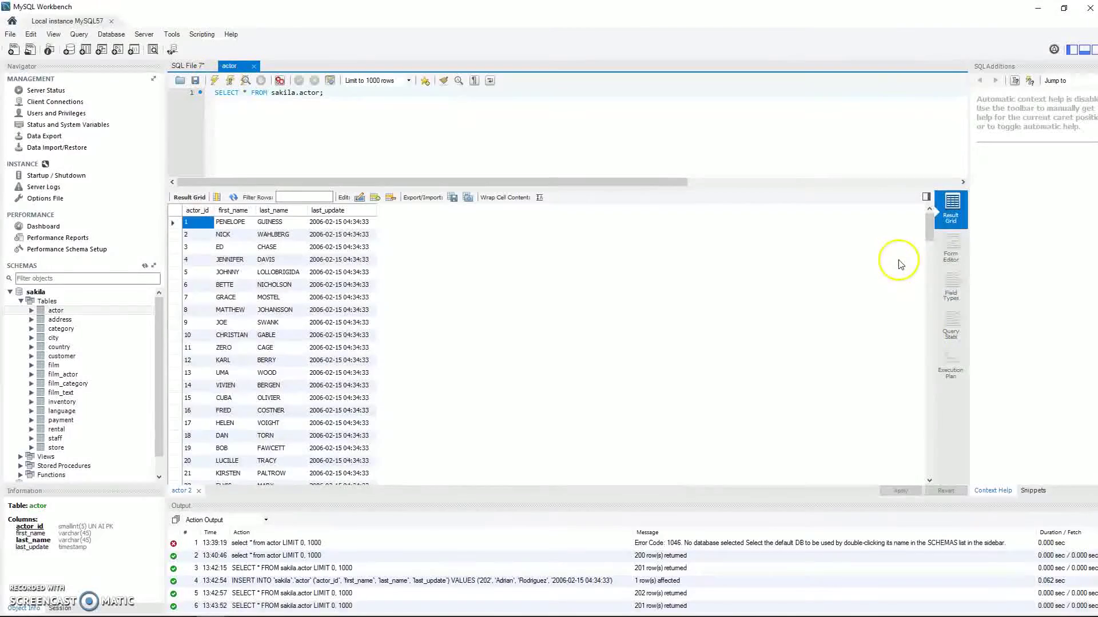
left_click_drag(928, 229, 929, 464)
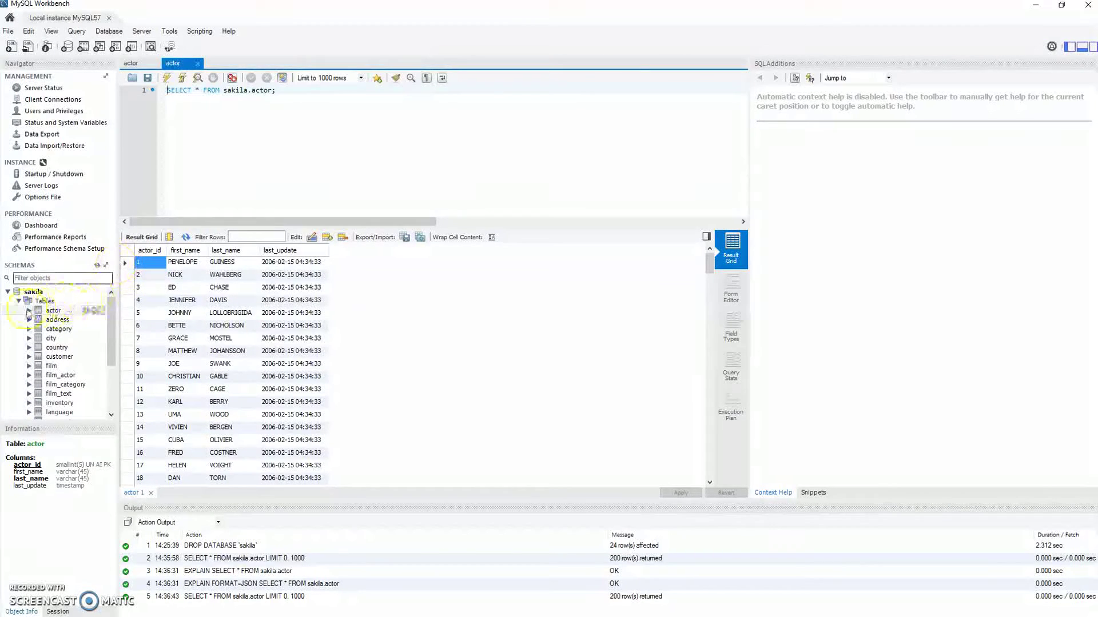
- Start a new table in the sakila schema from the Tables context menu
right_click(48, 303)
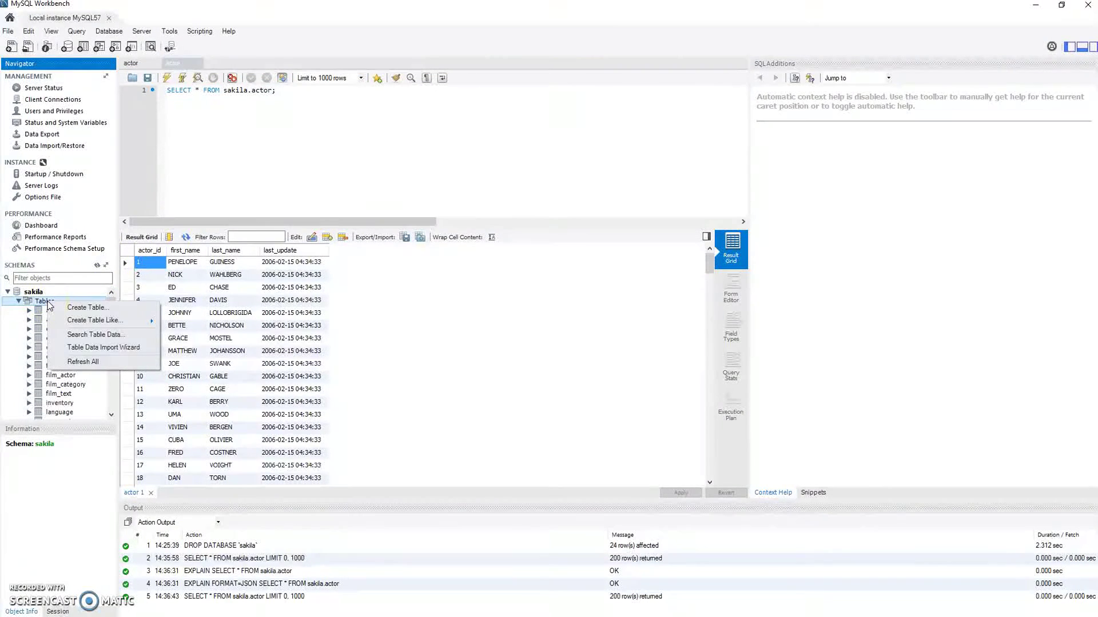
left_click(35, 302)
right_click(35, 303)
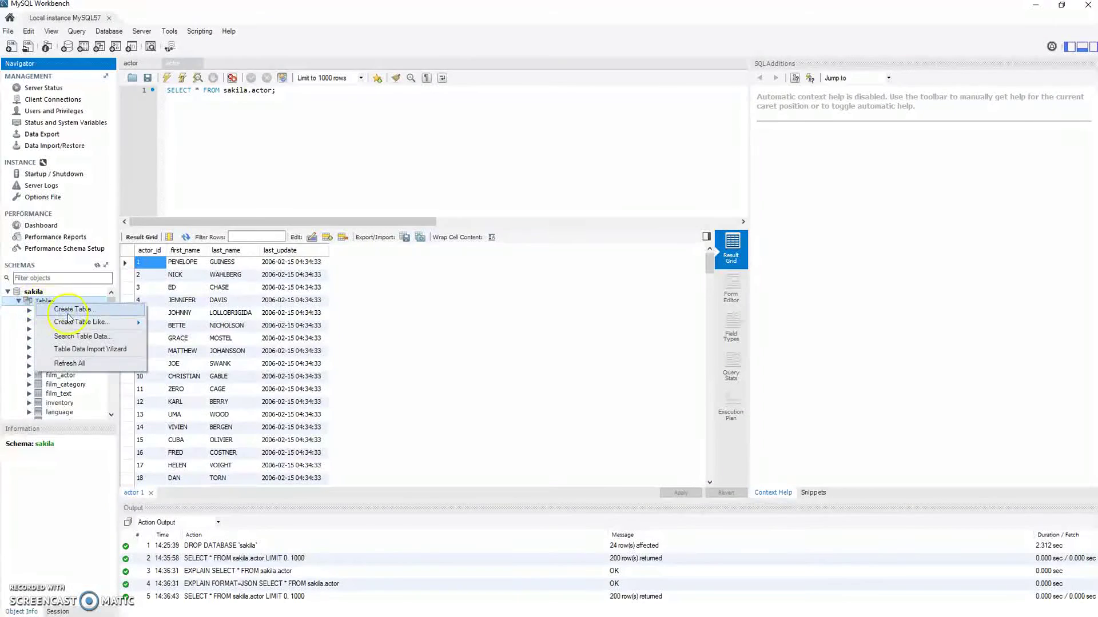
left_click(69, 314)
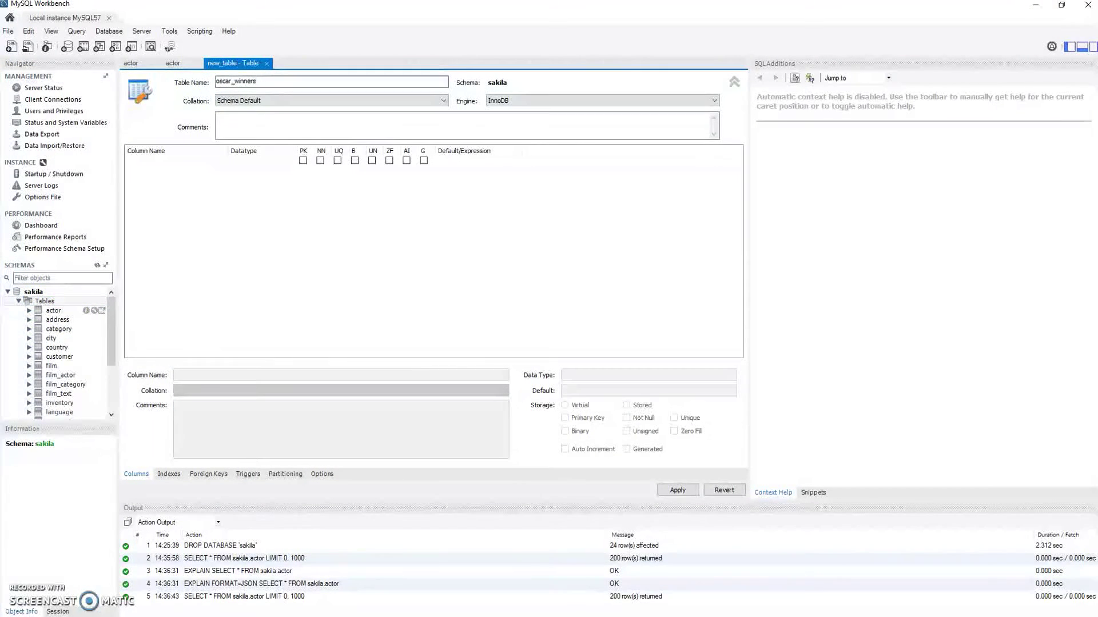
- Close both actor query tabs
left_click(194, 64)
left_click(197, 63)
left_click(151, 63)
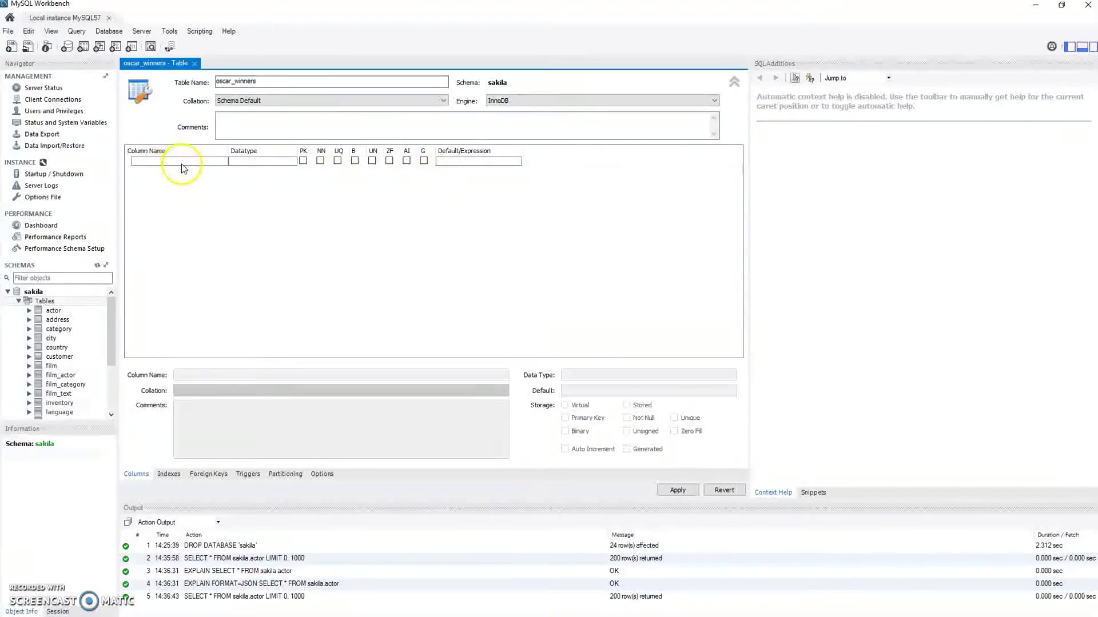
- Add columns id_oscarwinner (INT primary key), actor_id and film_id (VARCHAR(45)) to oscar_winners
double_click(168, 161)
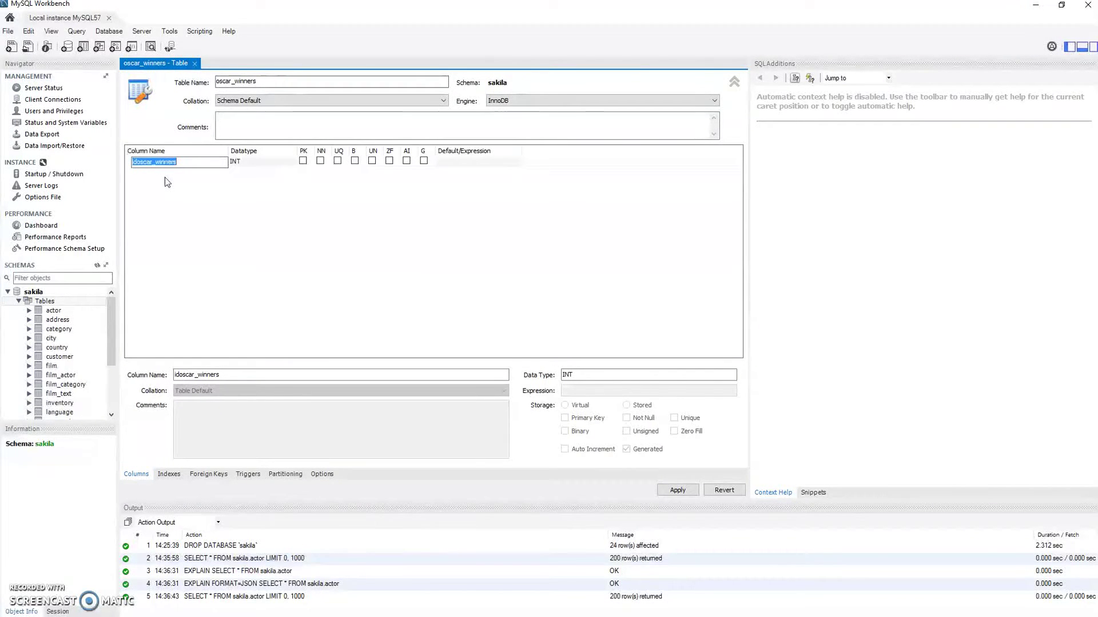
type("id_oscarwinner")
left_click(156, 173)
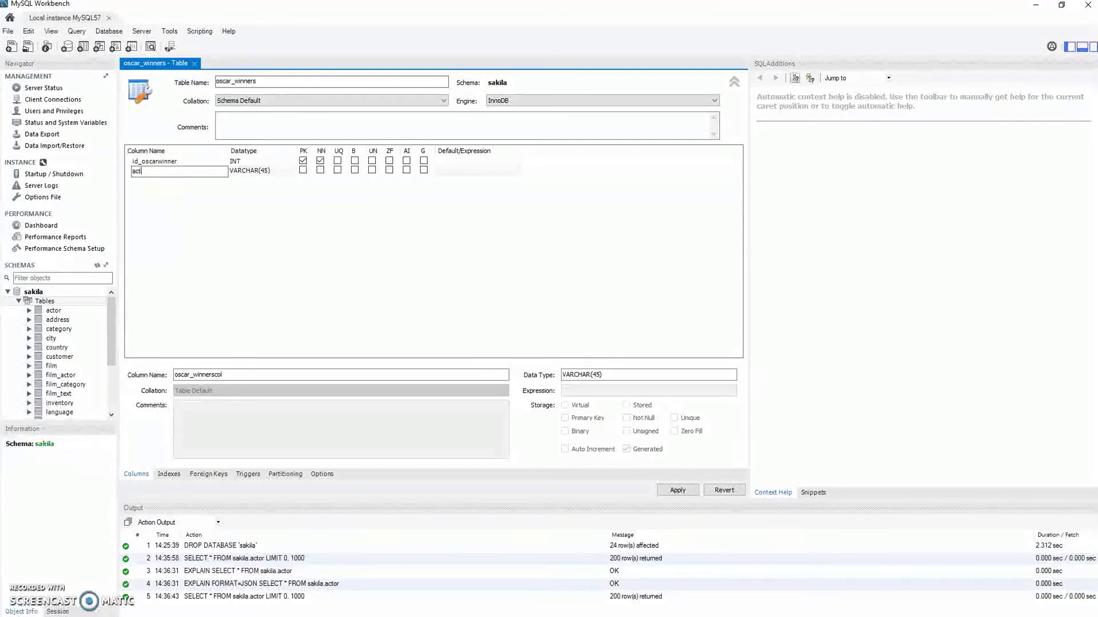
type("actor_id")
left_click(166, 181)
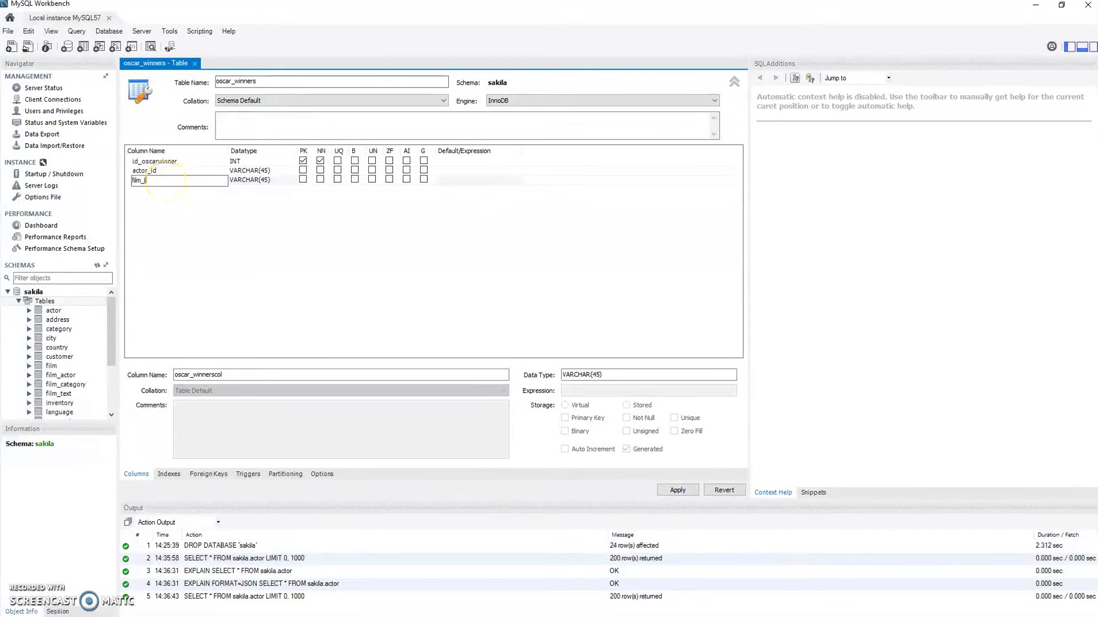
type("film_id")
left_click(170, 219)
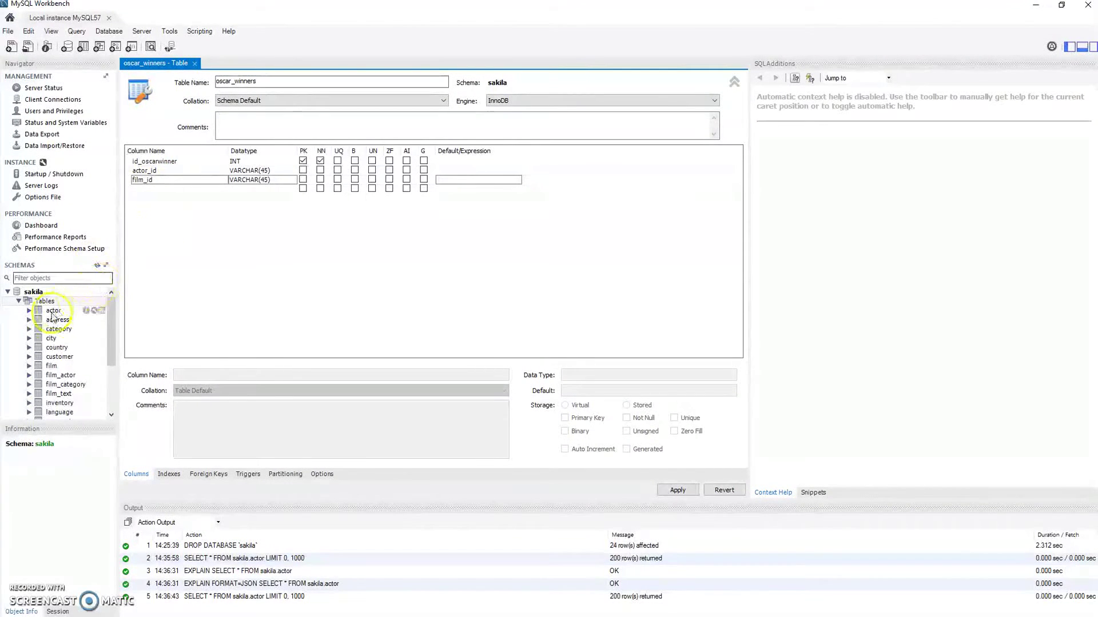
left_click(53, 367)
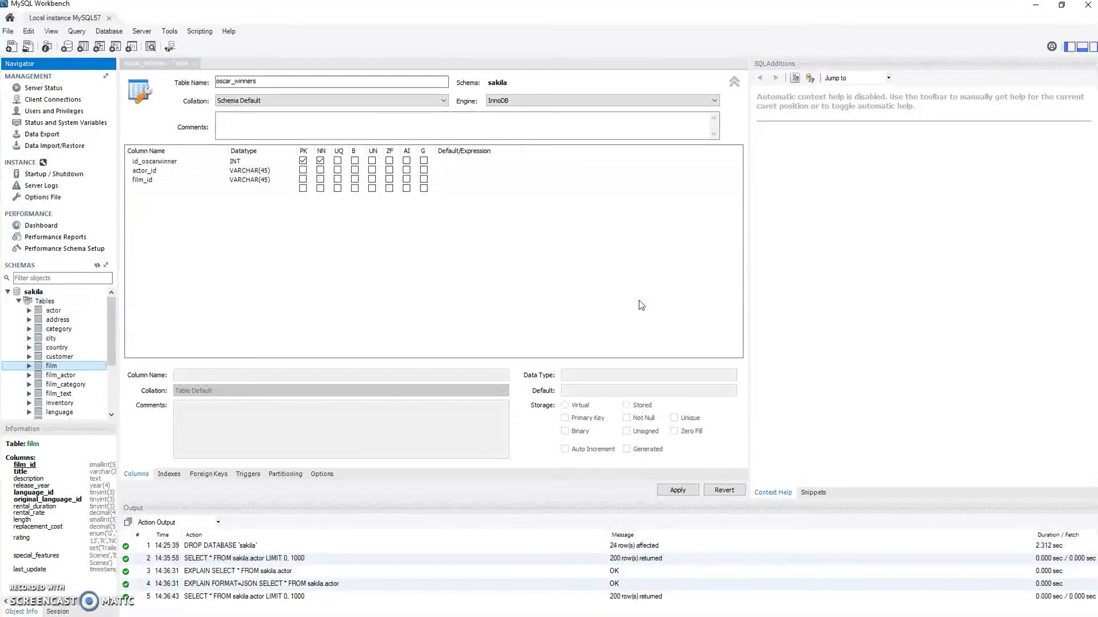
- Delete the id_oscarwinner column from the oscar_winners column grid
left_click(163, 165)
right_click(161, 164)
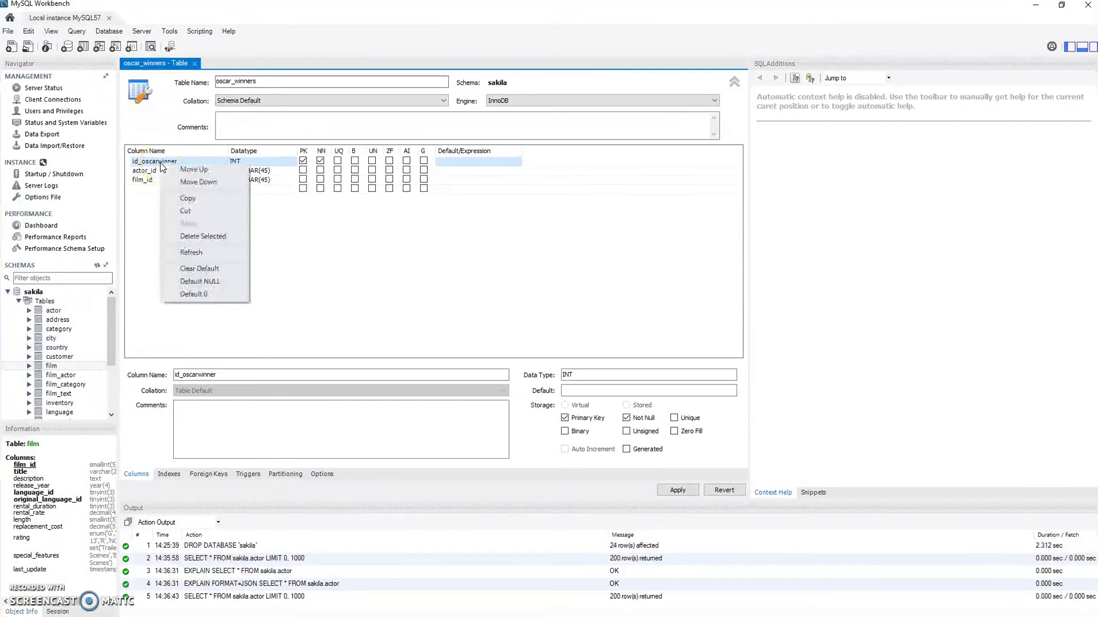
left_click(206, 236)
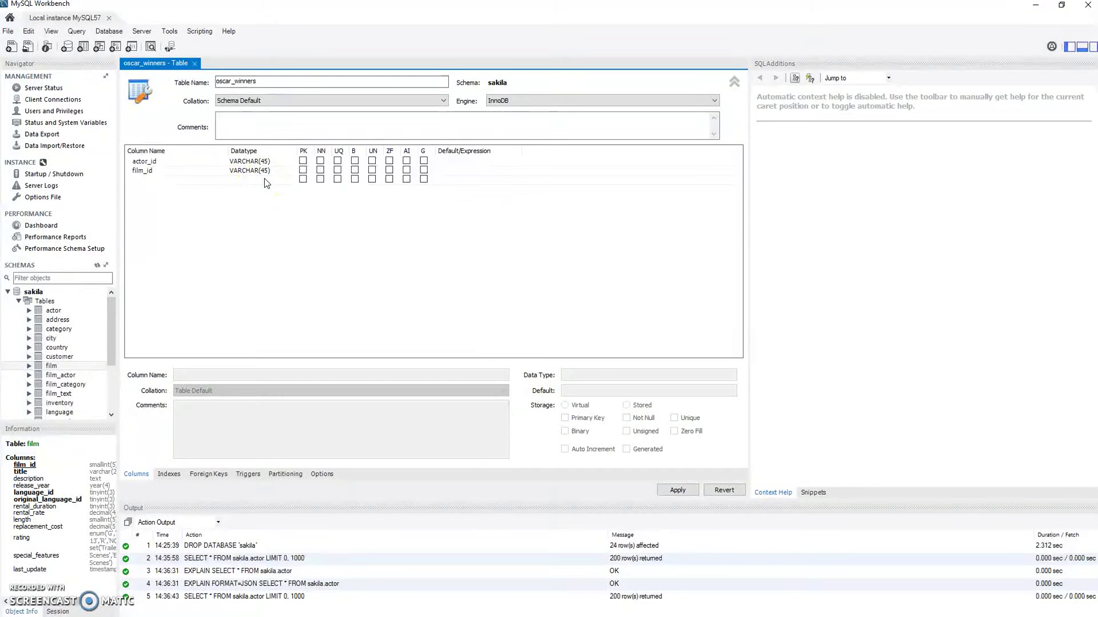
- Browse actor_id's data type list and the actor table's options, leaving VARCHAR(45) unchanged
left_click(263, 161)
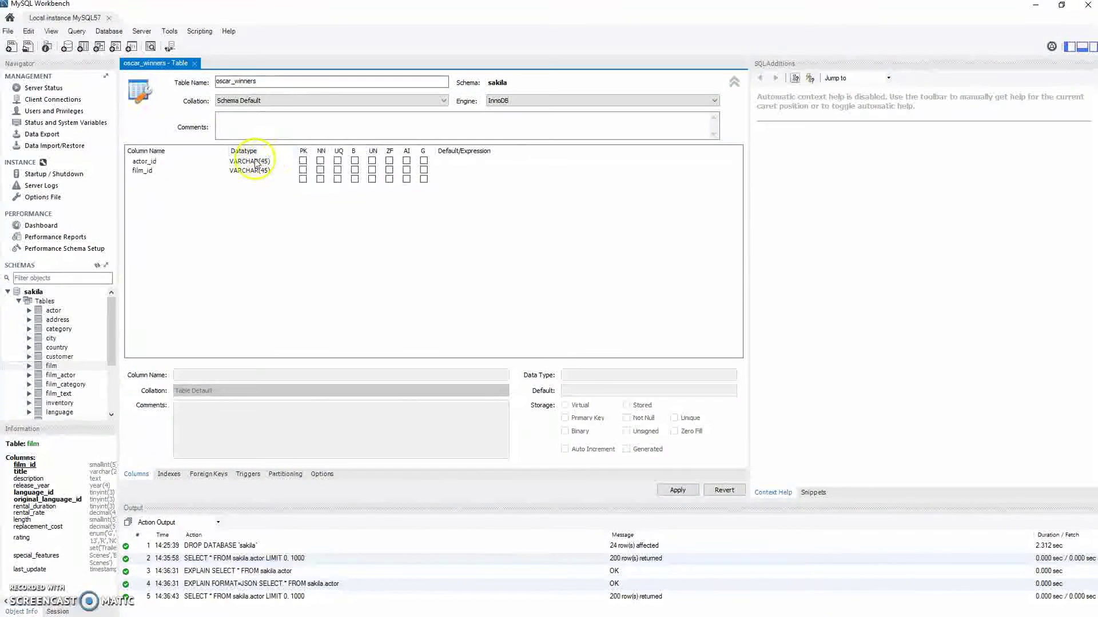
left_click(293, 163)
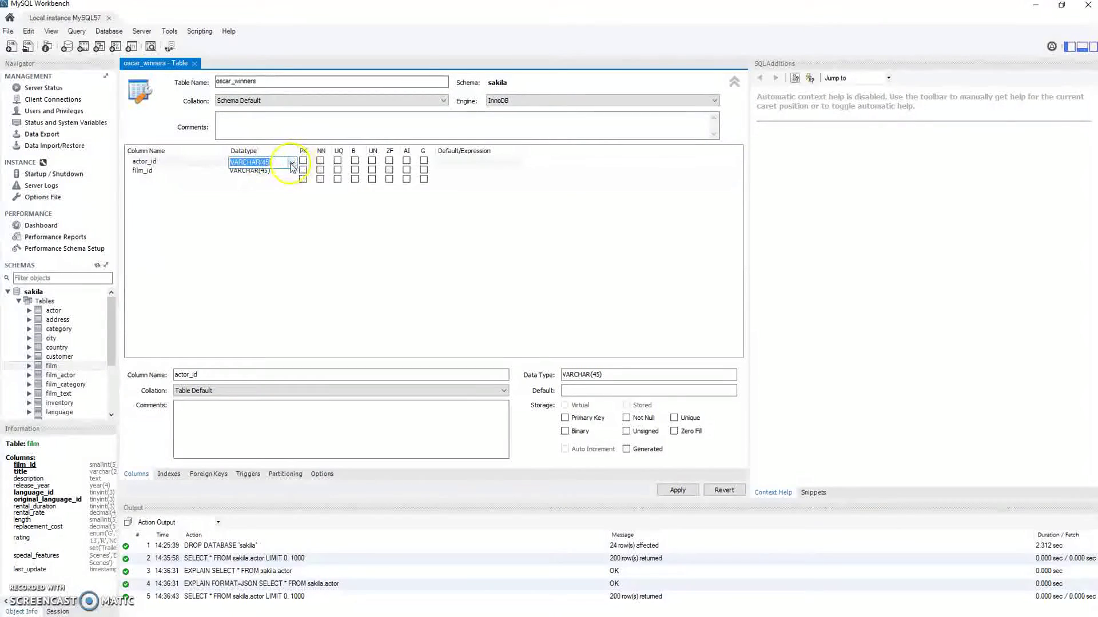
left_click(166, 172)
left_click(177, 166)
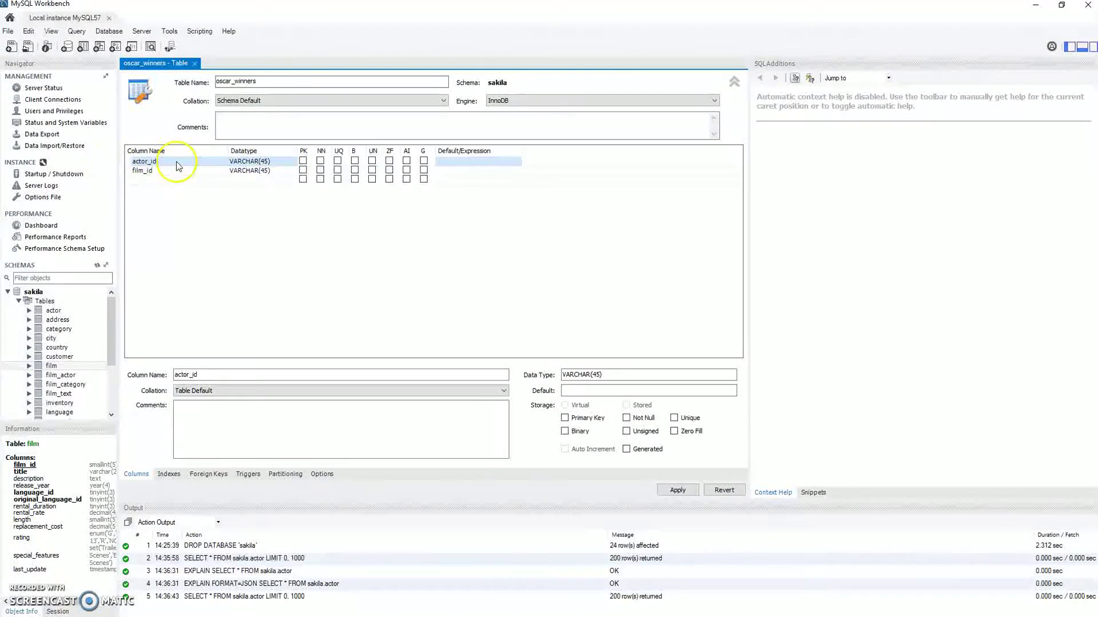
left_click(255, 162)
left_click(292, 163)
left_click_drag(292, 189, 295, 297)
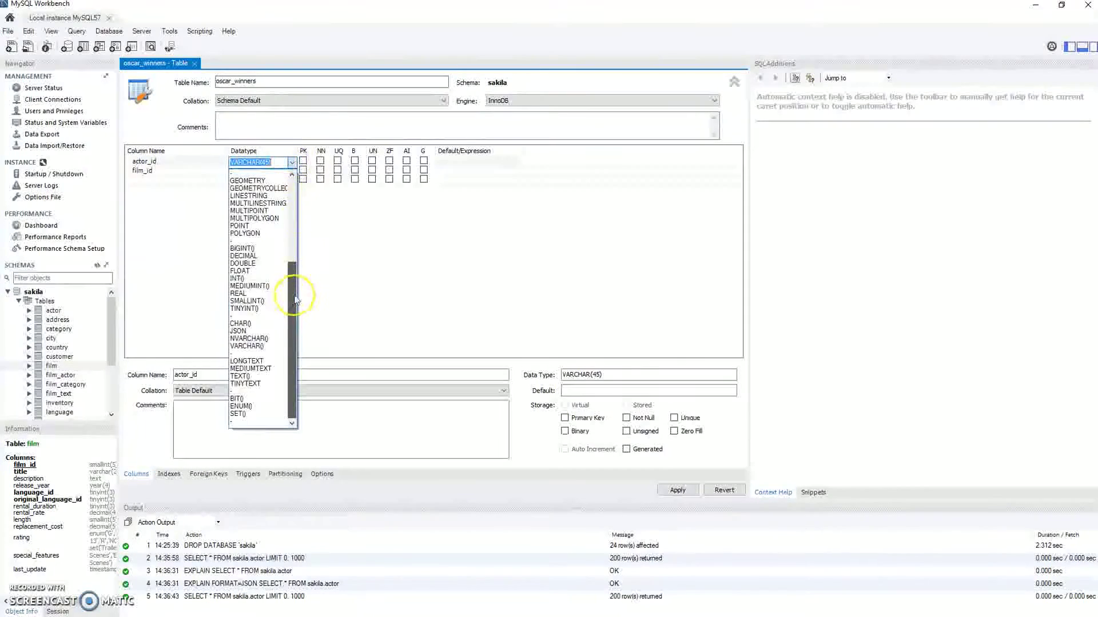
left_click(343, 233)
left_click(429, 313)
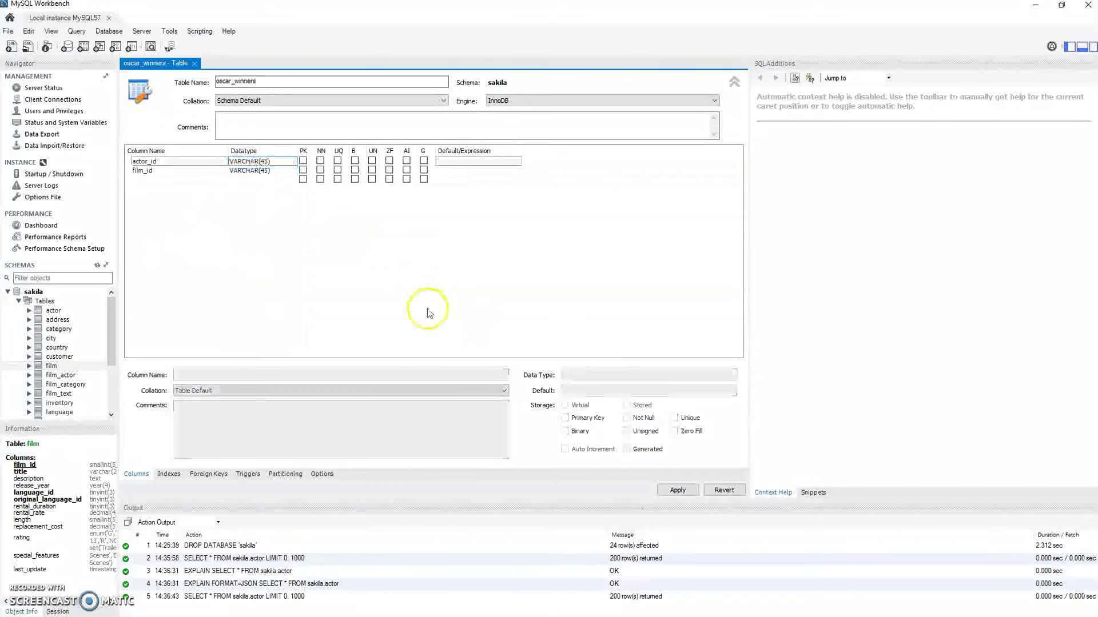
right_click(51, 313)
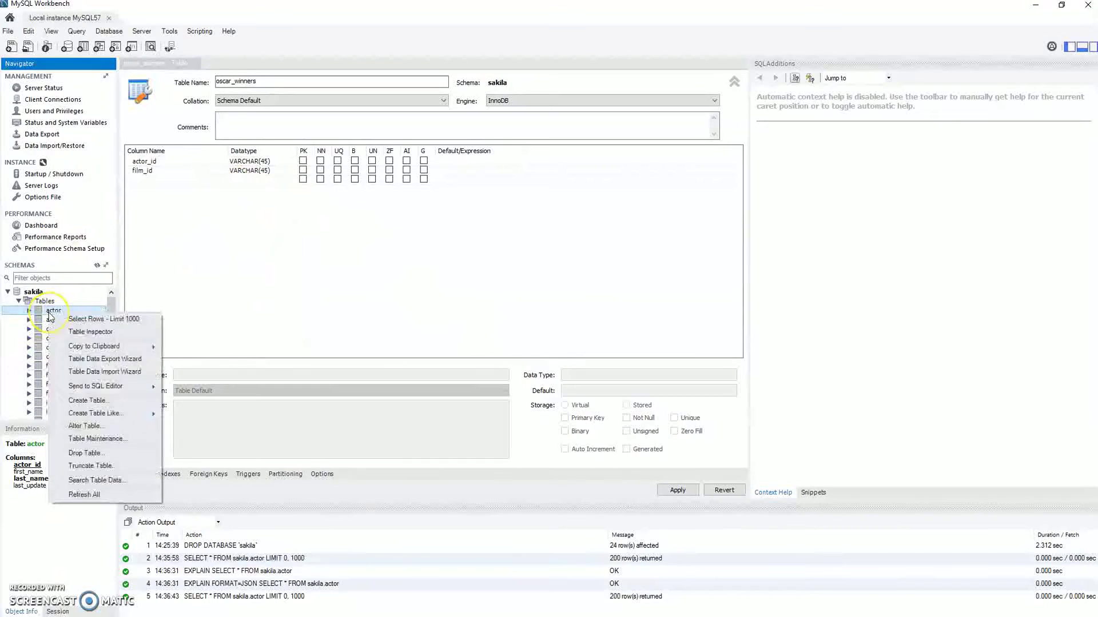
left_click(350, 312)
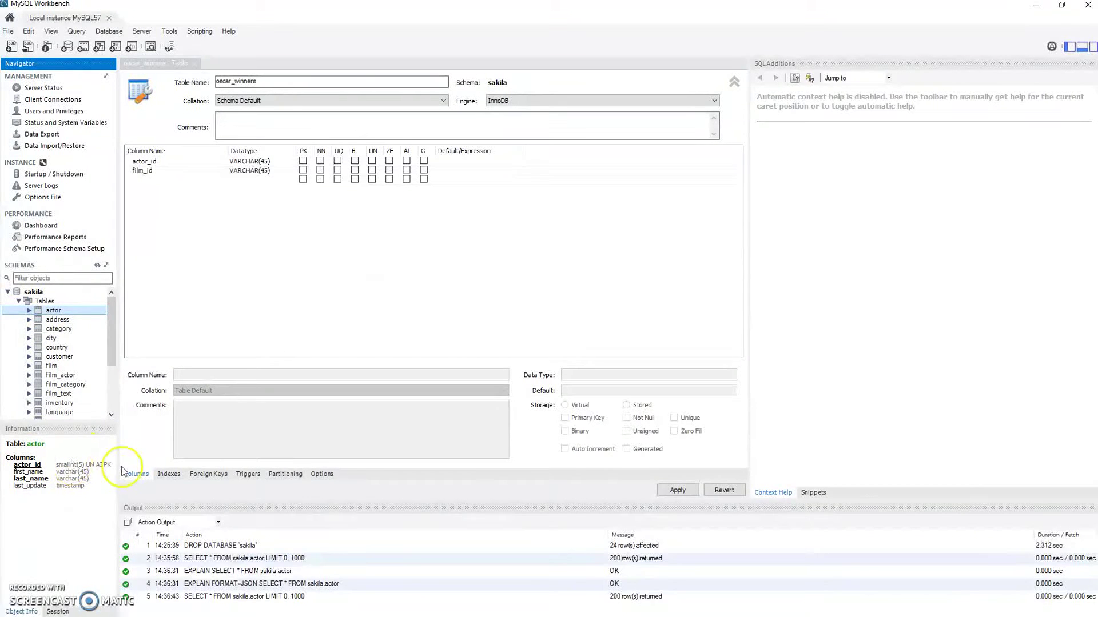
- Change actor_id's data type to SMALLINT(5)
left_click(258, 166)
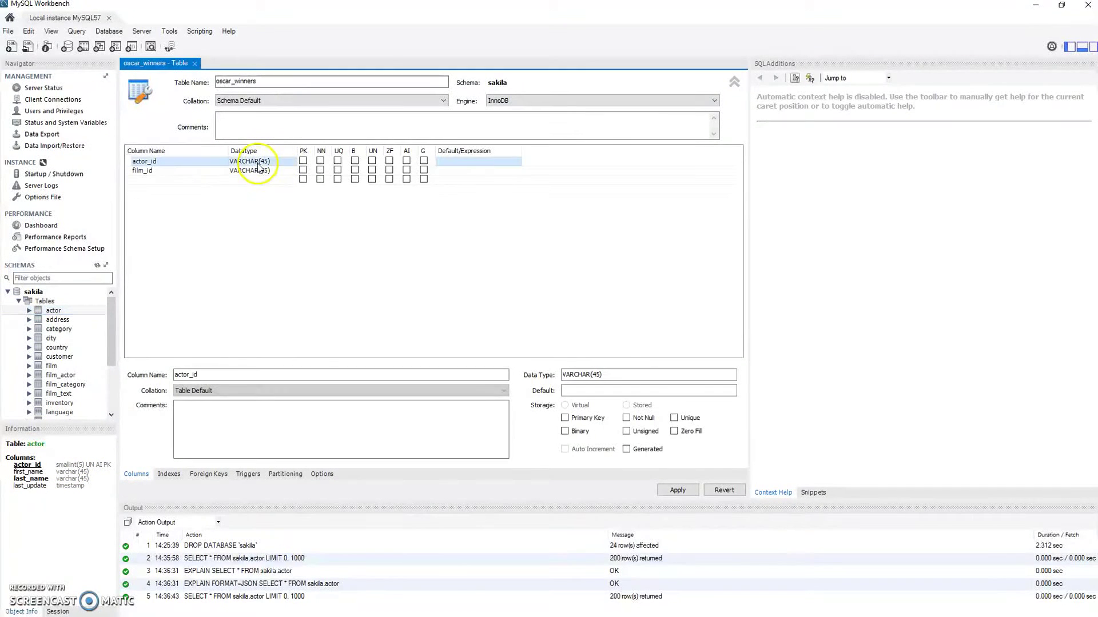
left_click(270, 166)
left_click(292, 163)
left_click(261, 182)
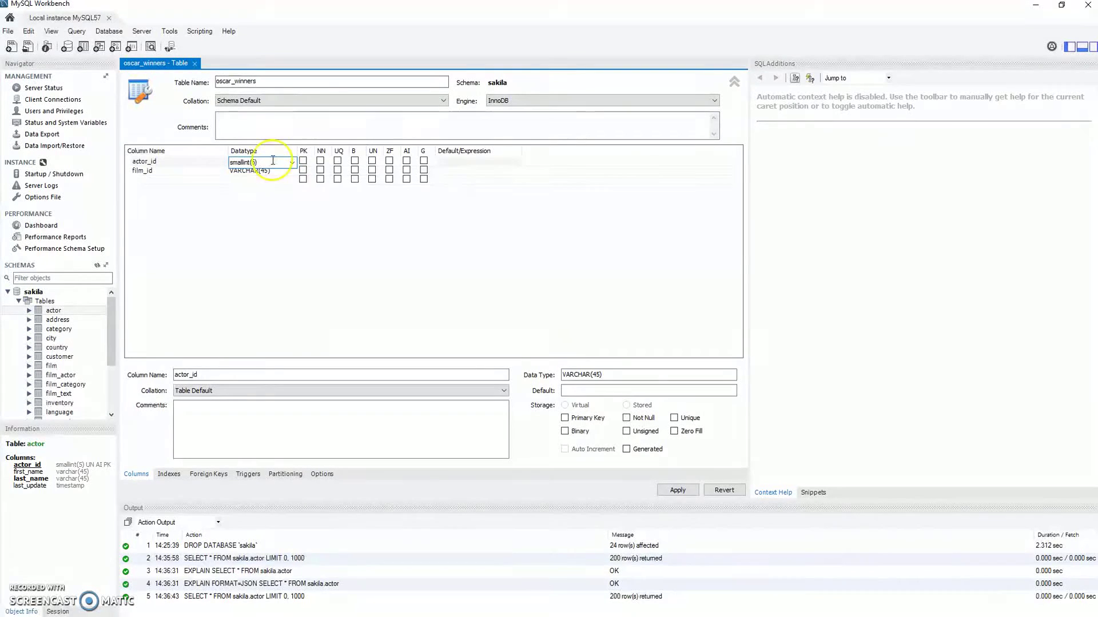
type("smallint(5)")
left_click(276, 240)
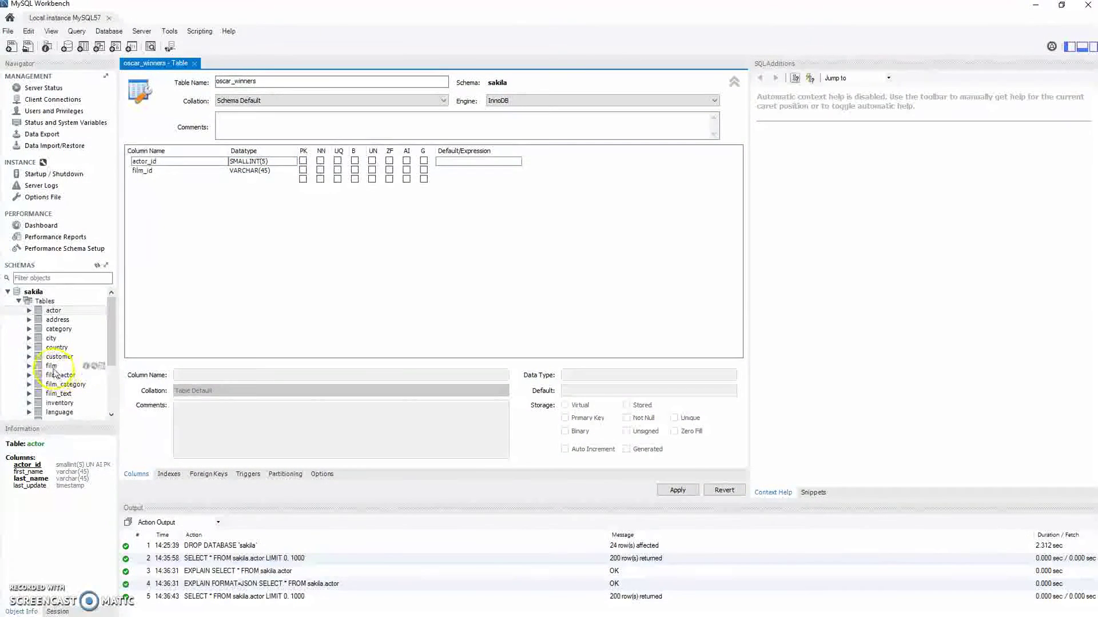
- Copy SMALLINT(5) from actor_id and paste it as film_id's data type
left_click(53, 367)
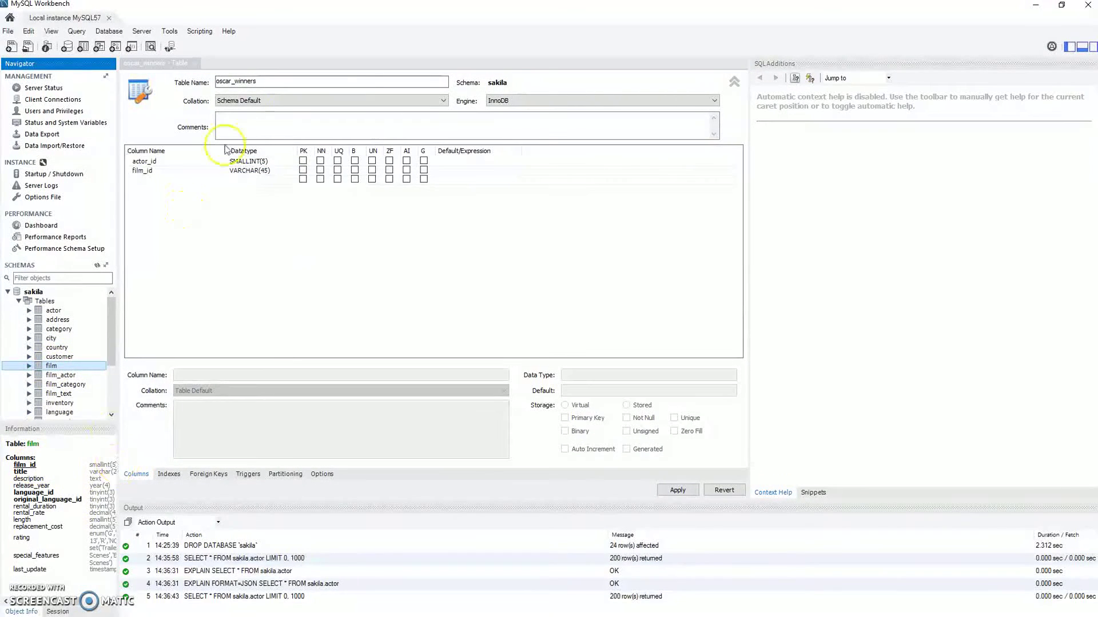
left_click(251, 163)
left_click(250, 162)
key("ctrl+c")
left_click(257, 171)
left_click(269, 171)
key("ctrl+v")
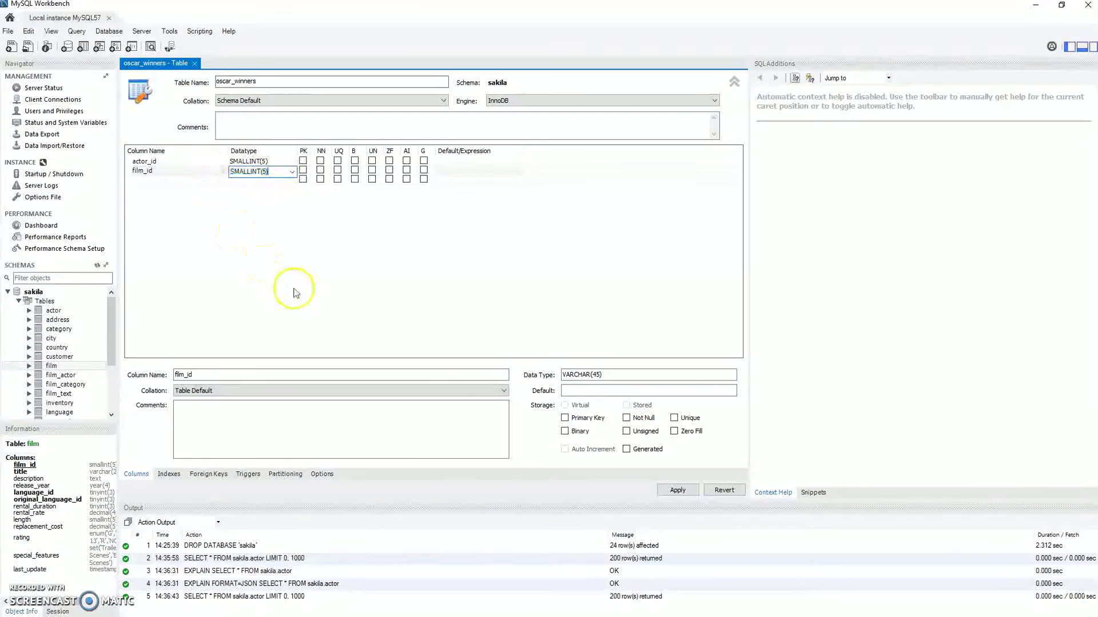
left_click(295, 293)
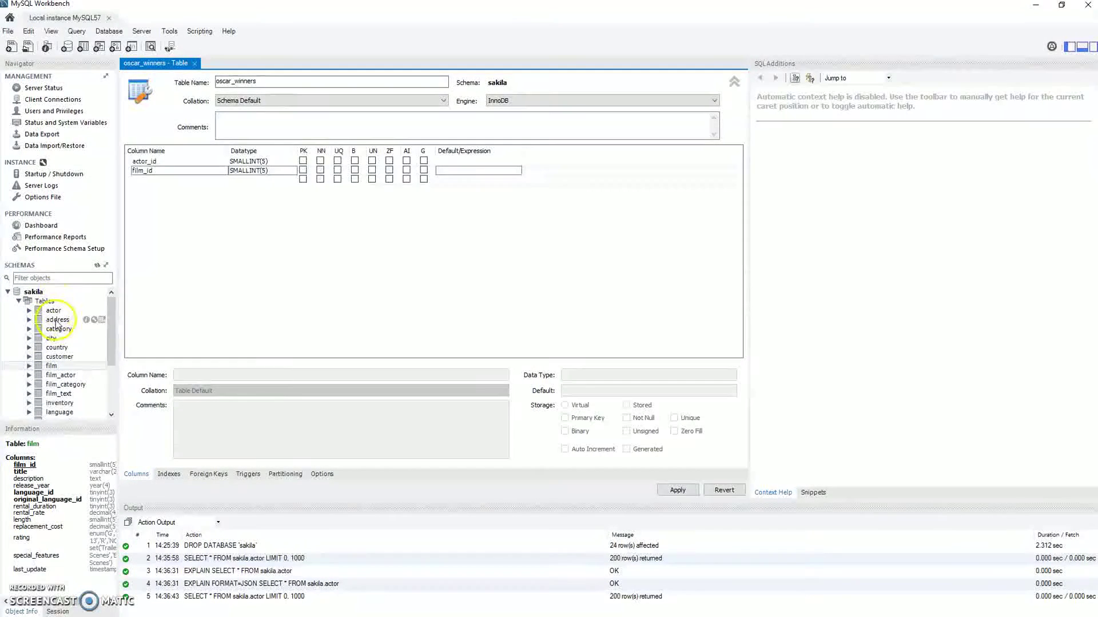
- Make actor_id and film_id together the primary key of oscar_winners
left_click(53, 311)
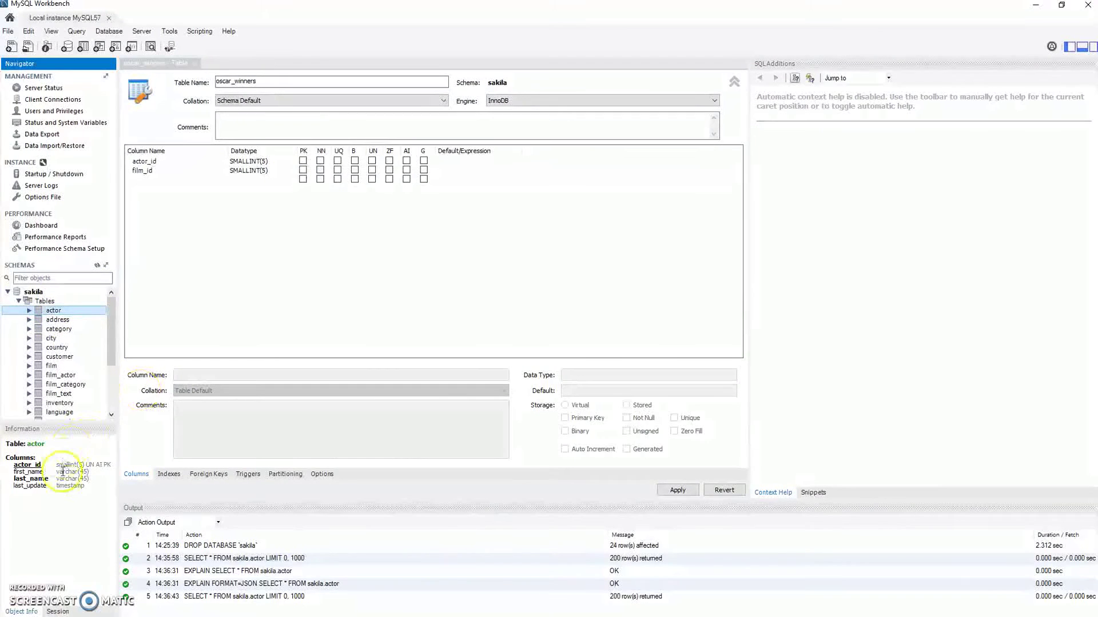
left_click_drag(120, 392, 136, 393)
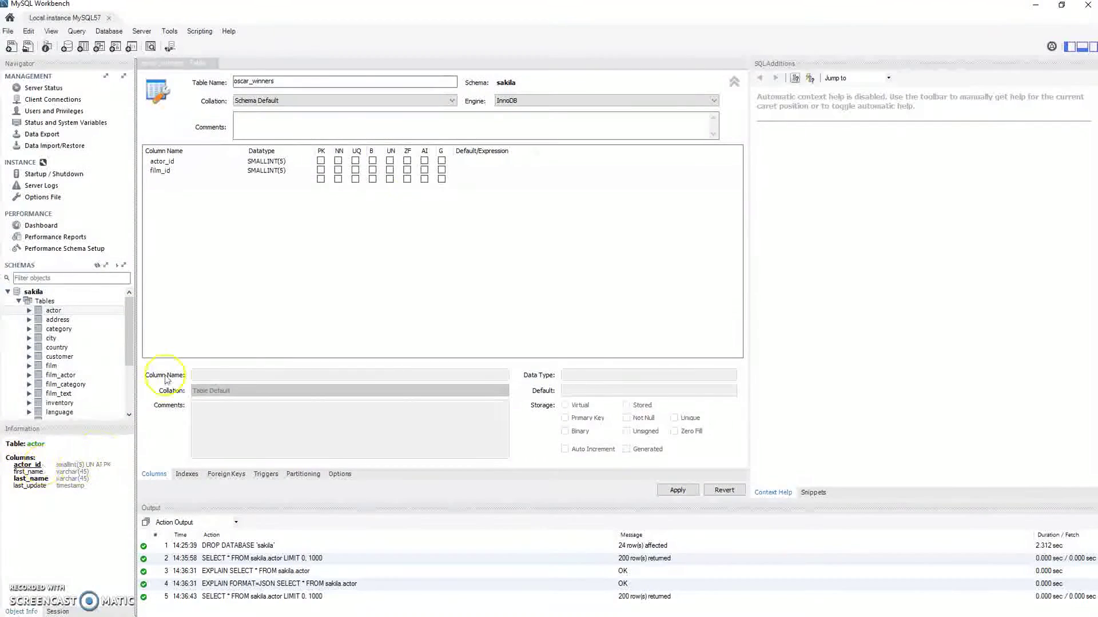
left_click(320, 162)
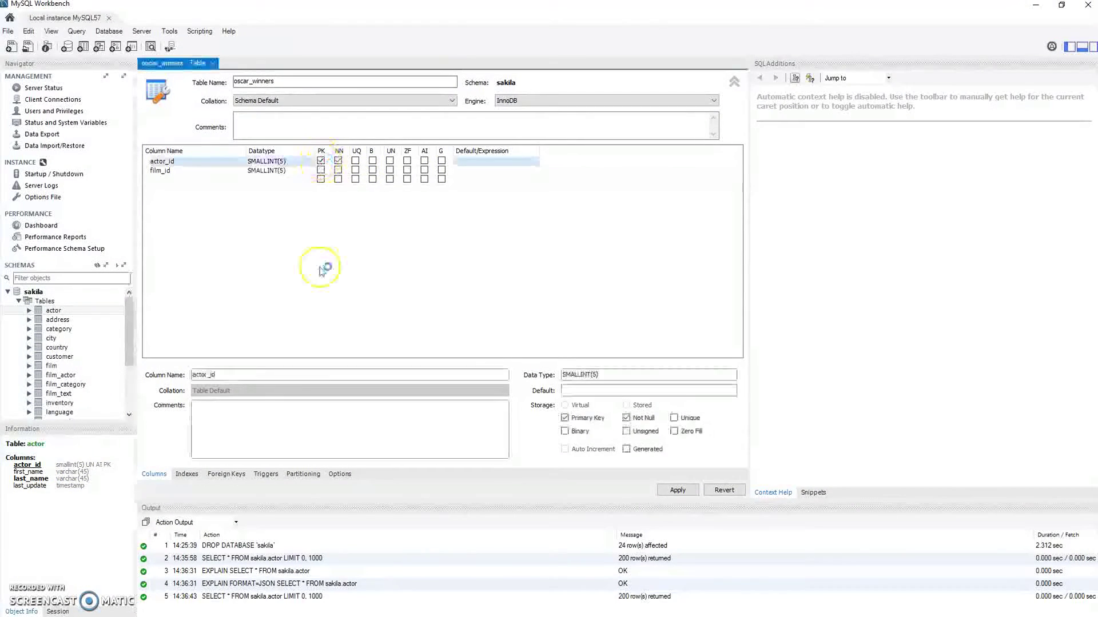
left_click(321, 170)
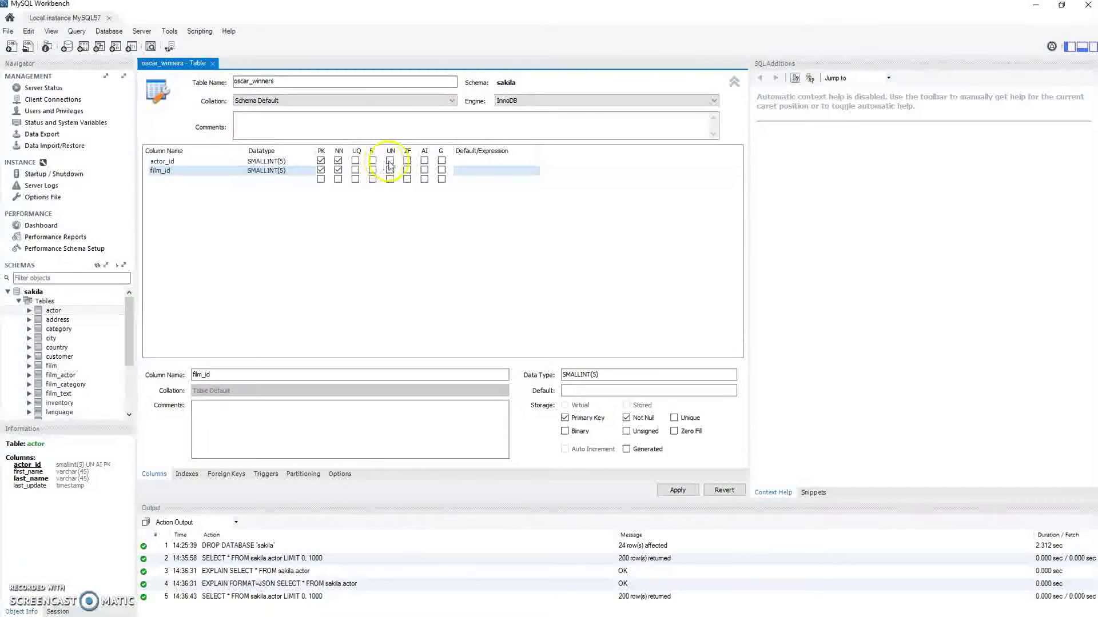
- Mark both actor_id and film_id as unsigned, checking the film table for reference
left_click(175, 161)
left_click(390, 162)
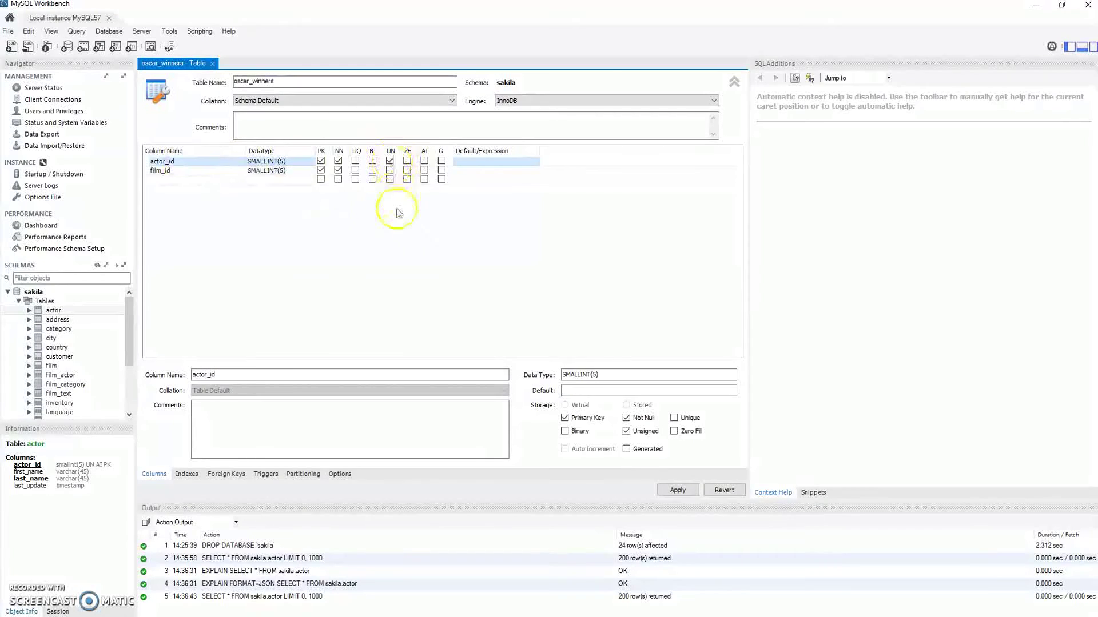
left_click(56, 367)
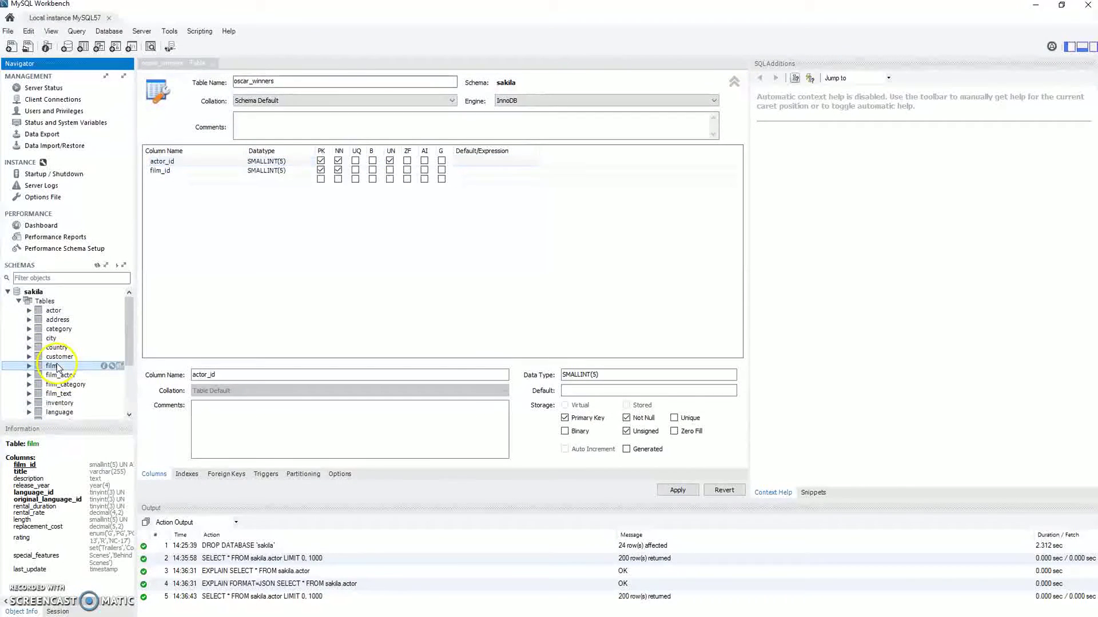
double_click(124, 465)
left_click_drag(140, 466, 150, 458)
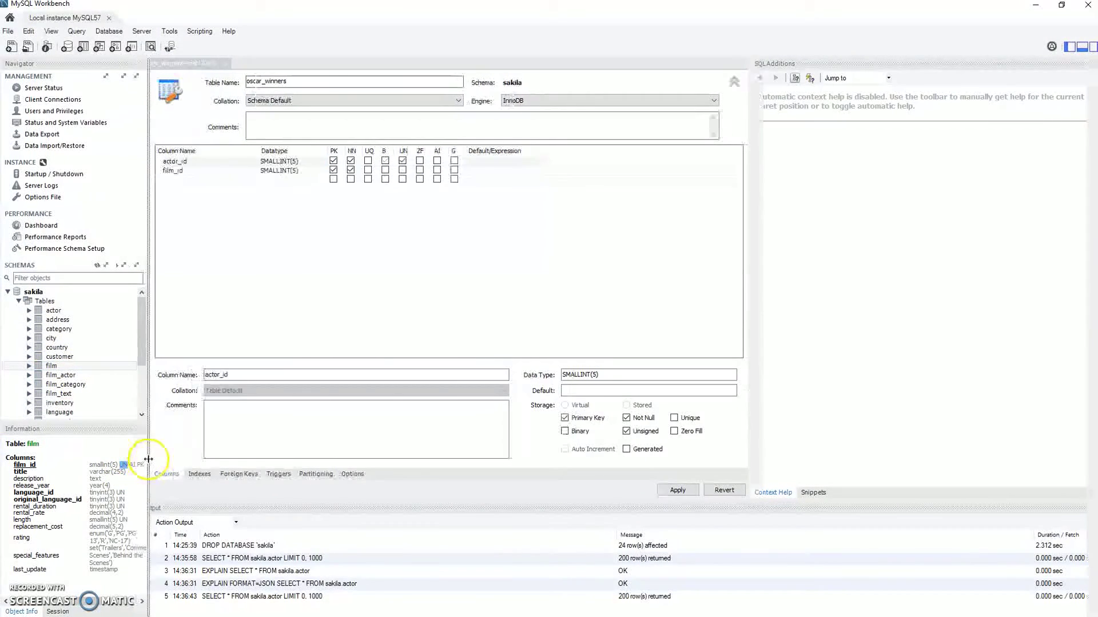
left_click(403, 170)
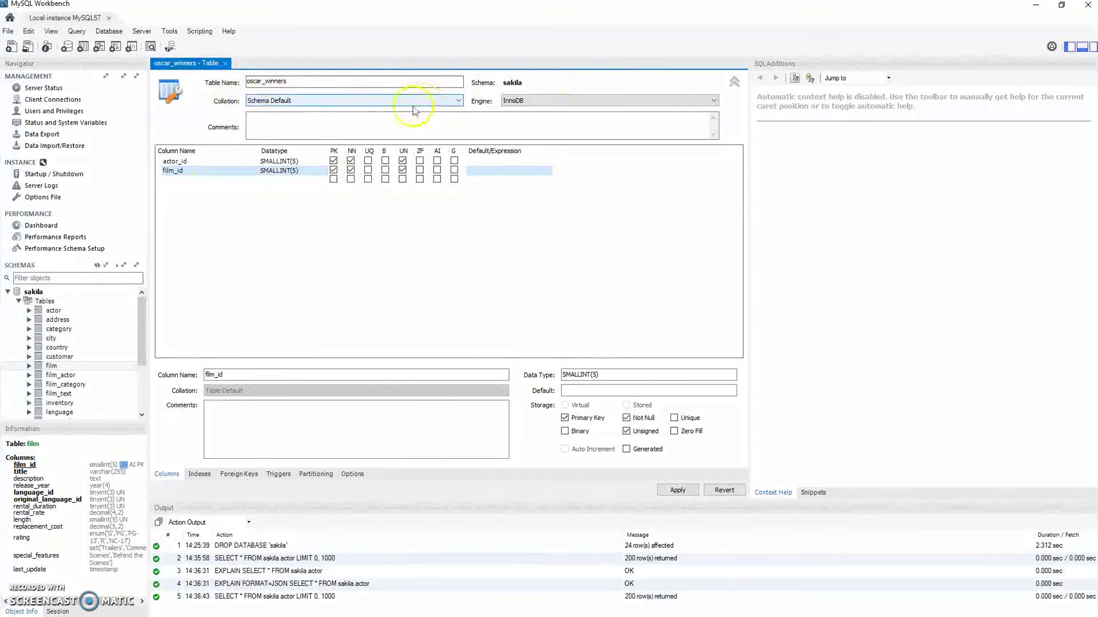
- Open actor in Alter Table, then set oscar_winners' collation to utf8 - default collation
right_click(55, 310)
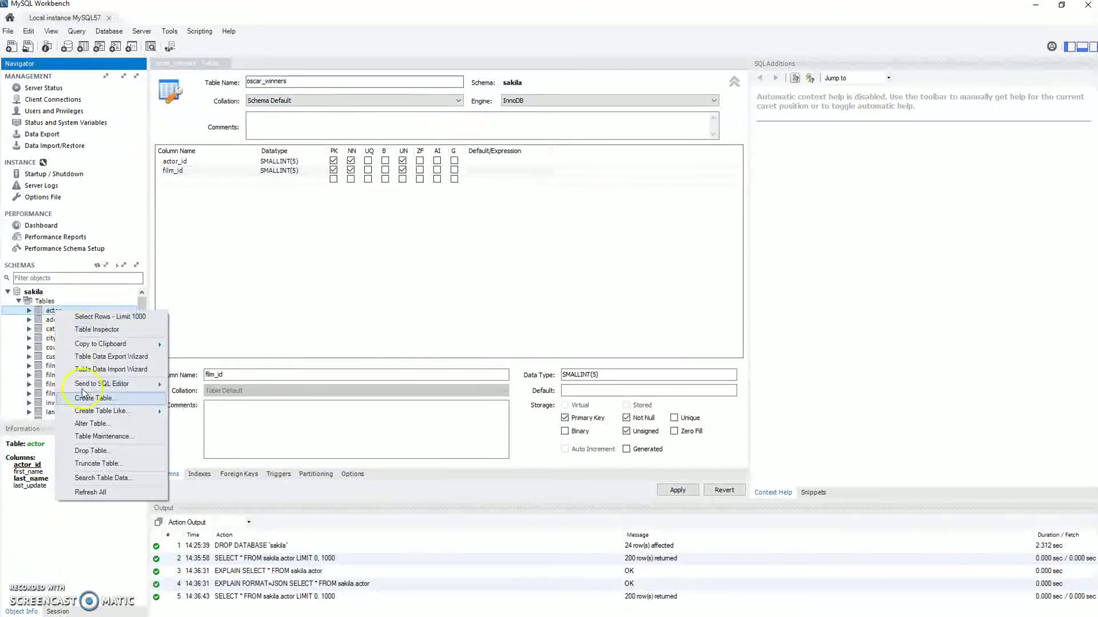
left_click(88, 423)
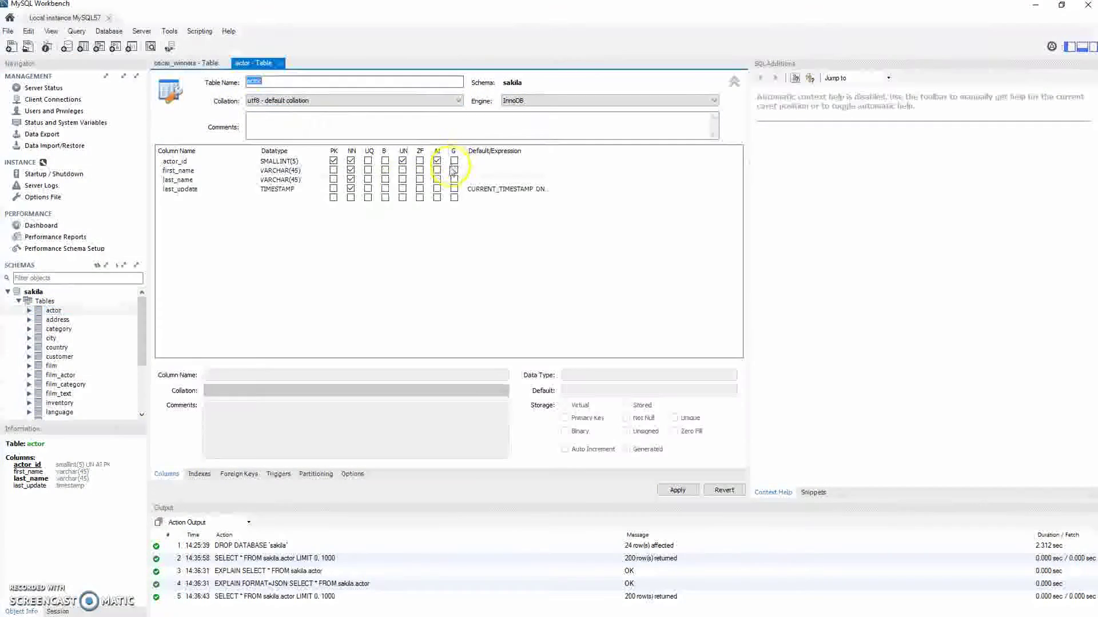
left_click(191, 64)
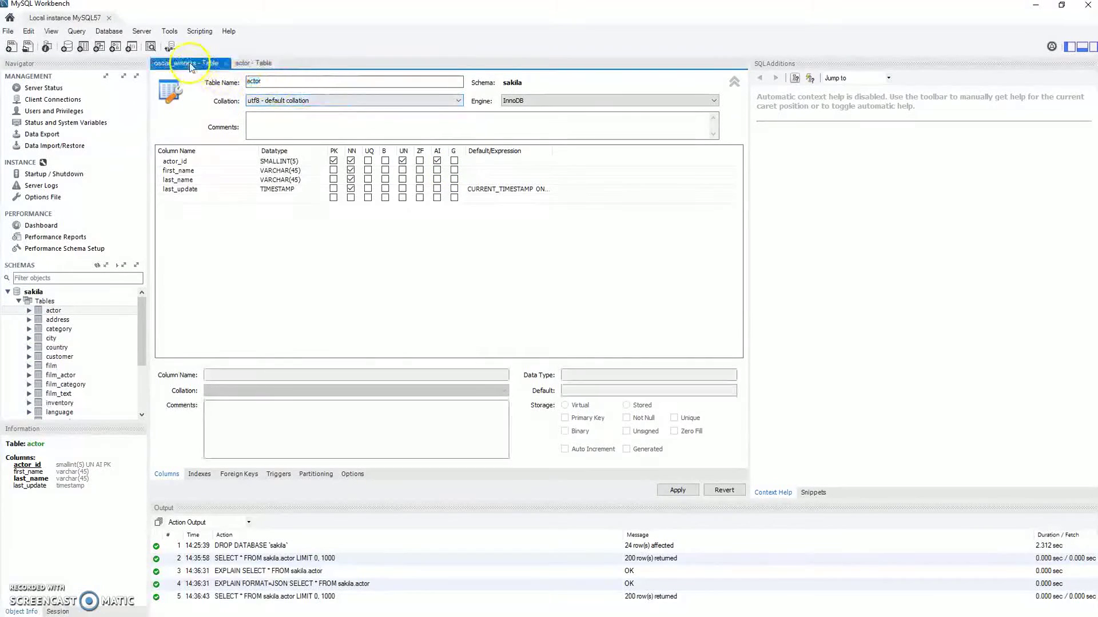
left_click(265, 101)
left_click_drag(461, 135, 457, 188)
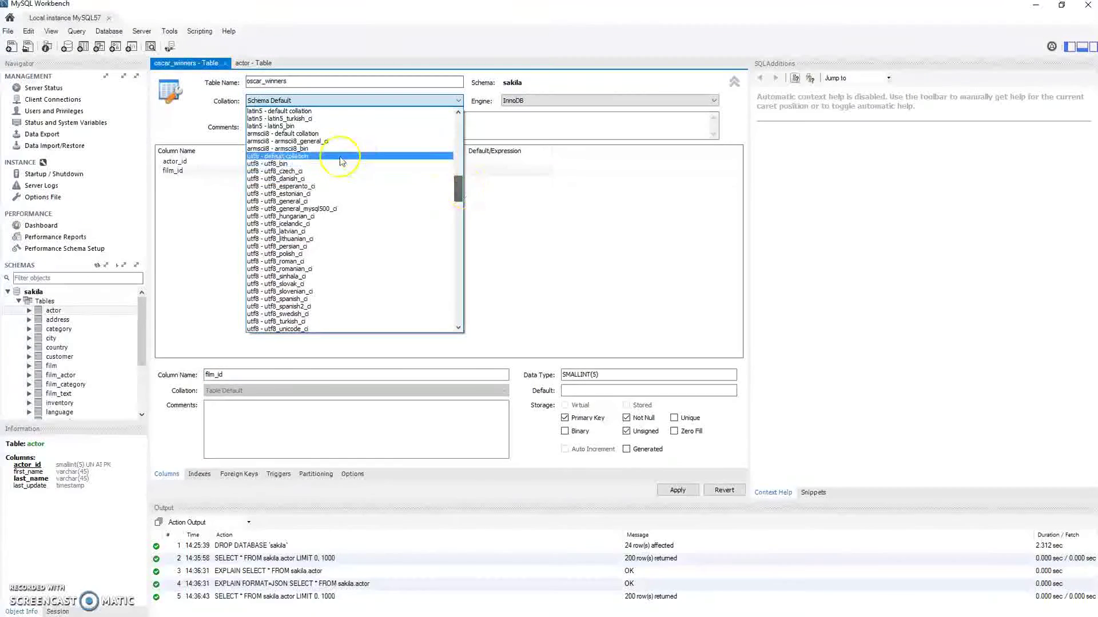
left_click(341, 158)
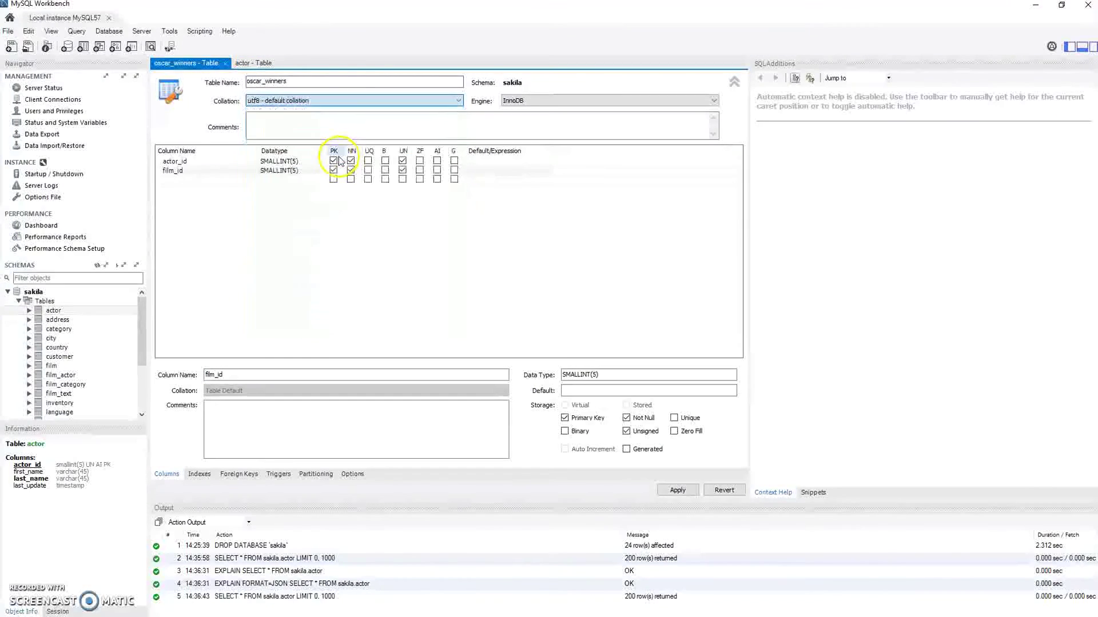
left_click(470, 257)
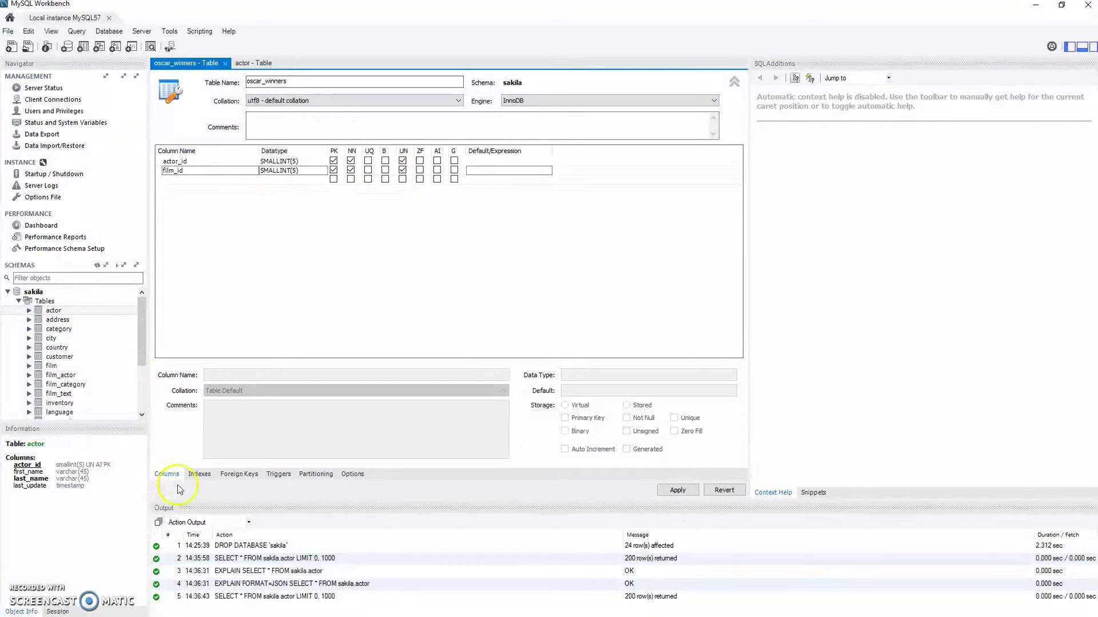
- Add foreign key fk_ow_actor_id mapping actor_id to sakila.actor(actor_id)
left_click(251, 476)
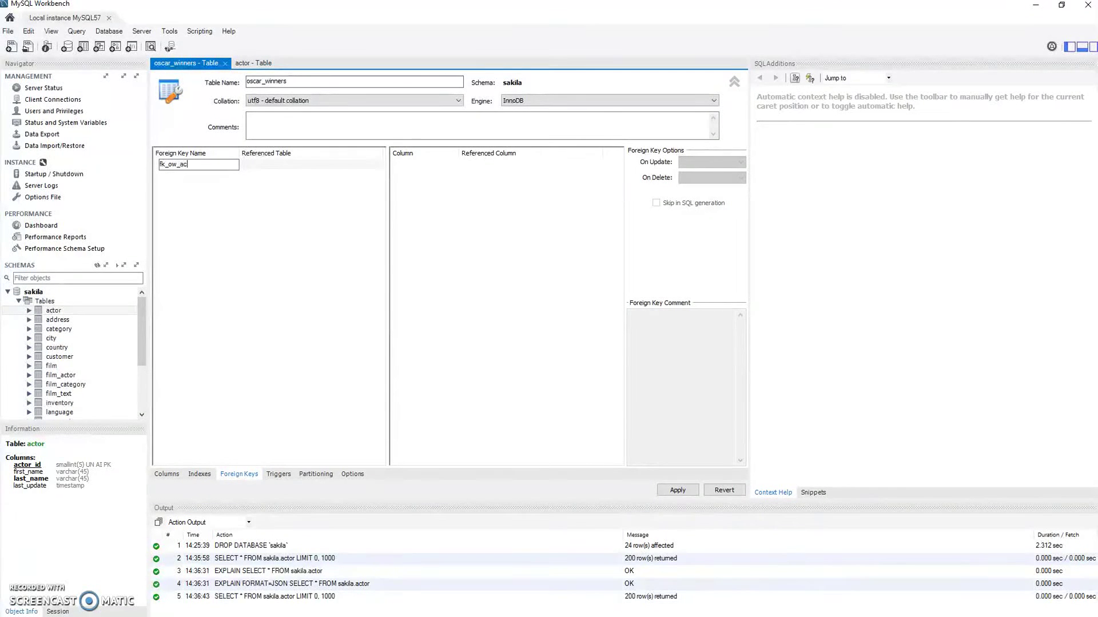
left_click(317, 165)
left_click(308, 166)
left_click(278, 172)
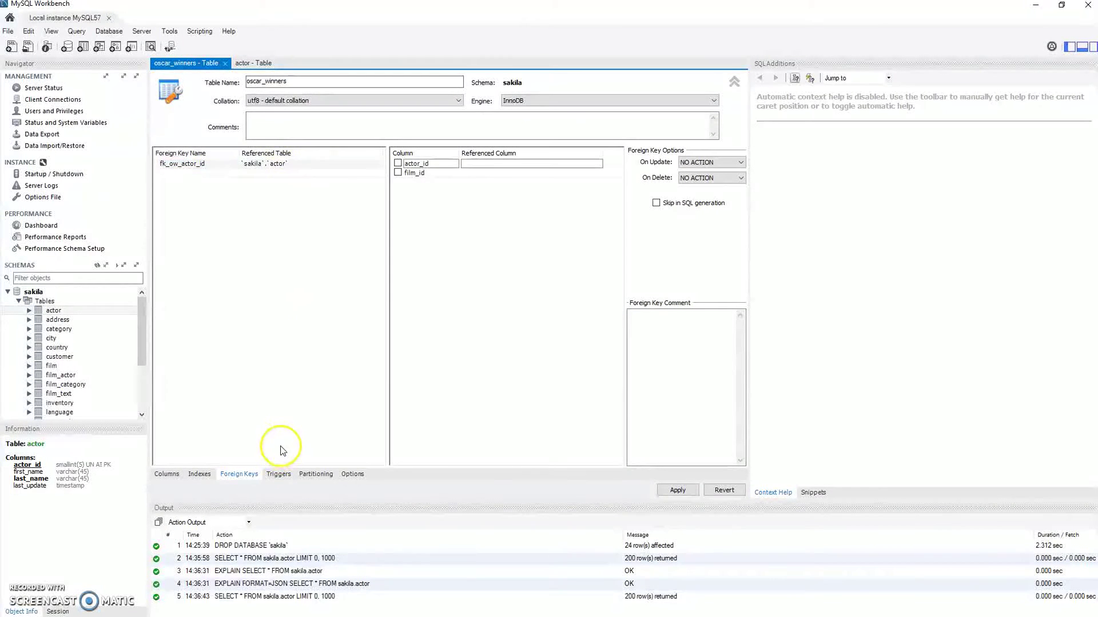
left_click(410, 166)
left_click(397, 163)
left_click(481, 166)
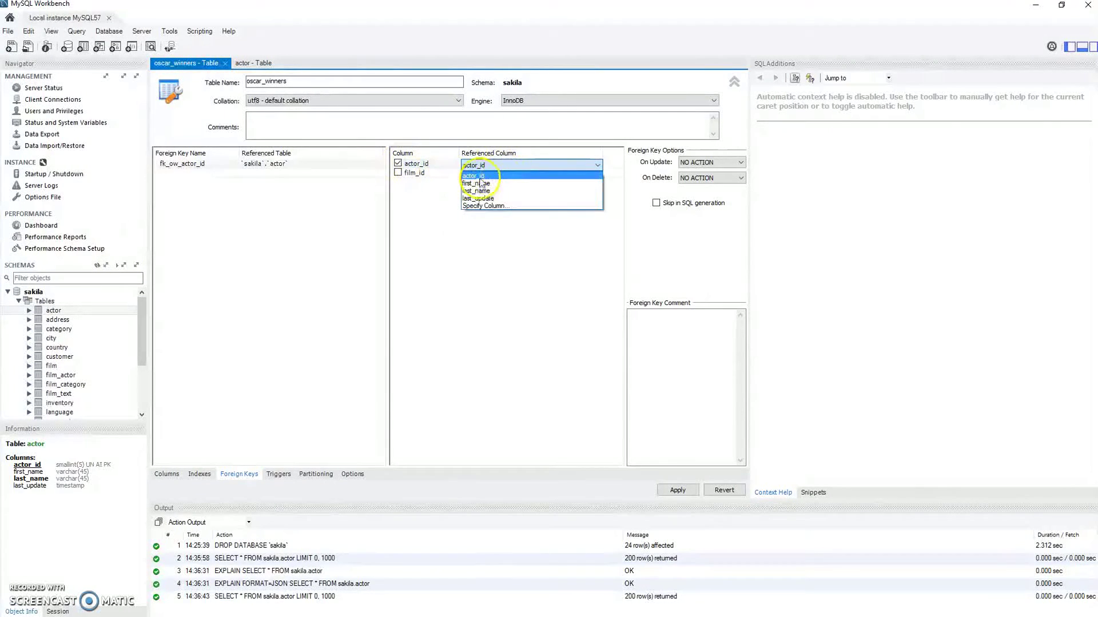
left_click(482, 439)
- Add foreign key fk_ow_film_id mapping film_id to sakila.film(film_id)
double_click(174, 174)
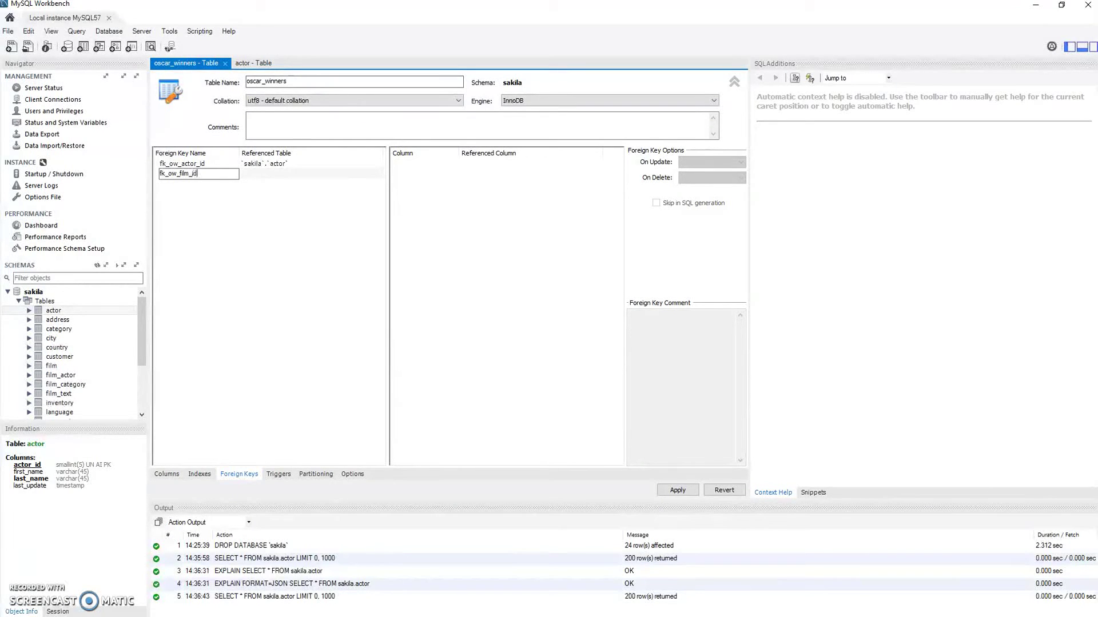
left_click(274, 175)
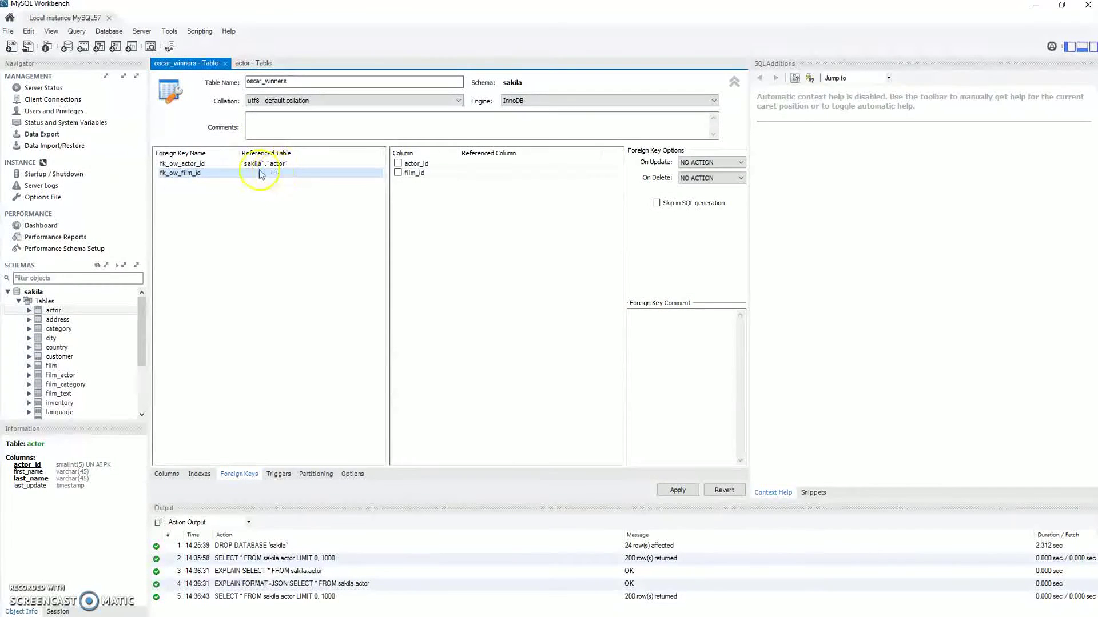
left_click(260, 177)
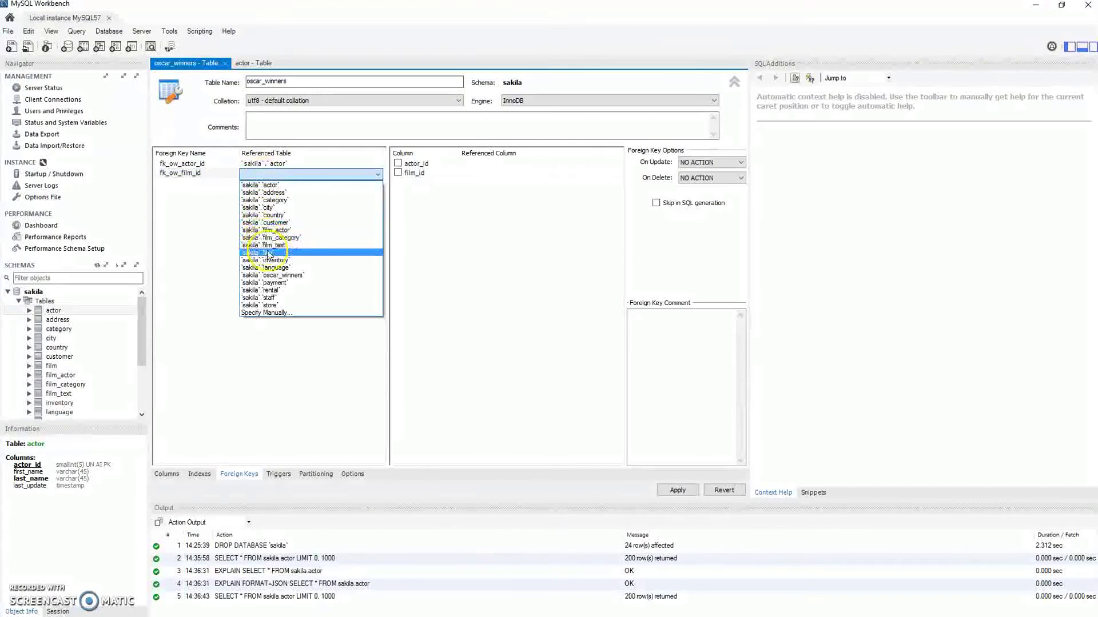
left_click(269, 255)
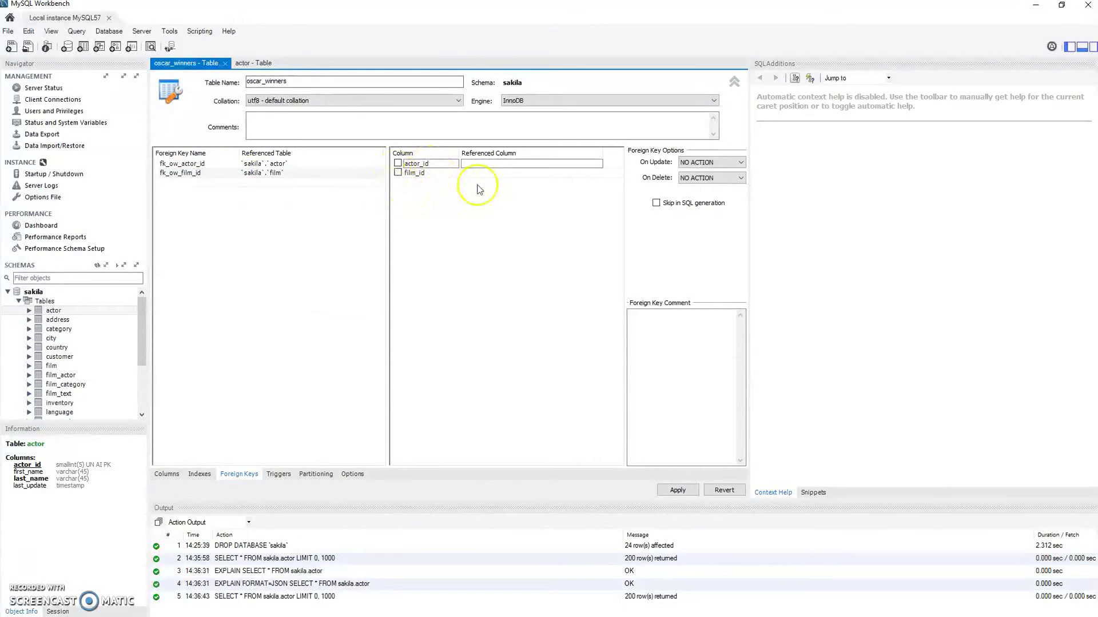
left_click(405, 174)
left_click(399, 174)
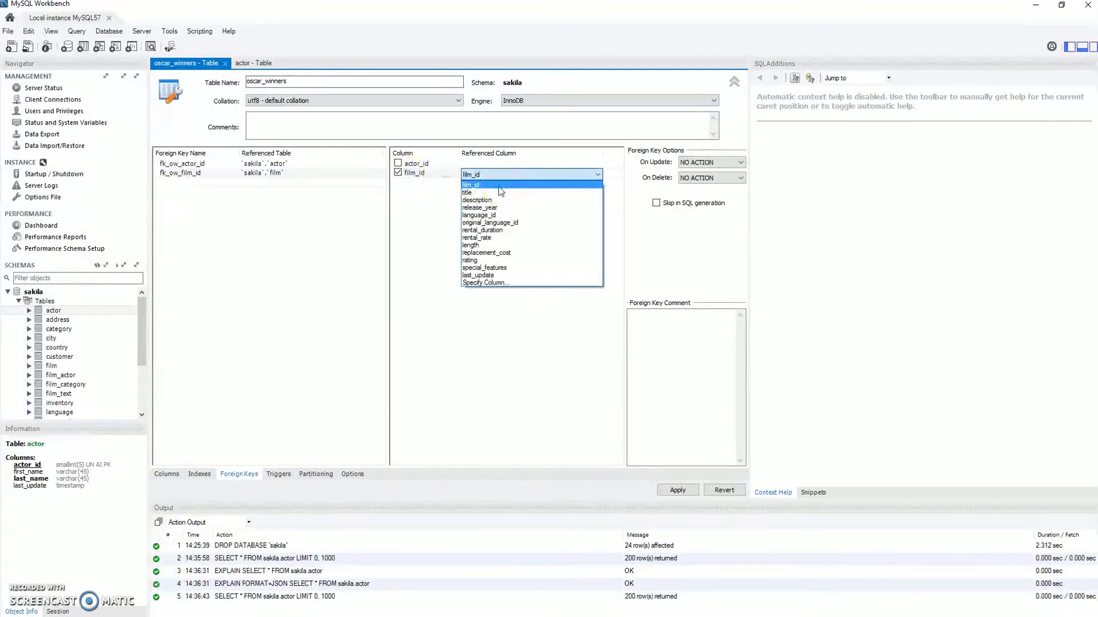
left_click(499, 187)
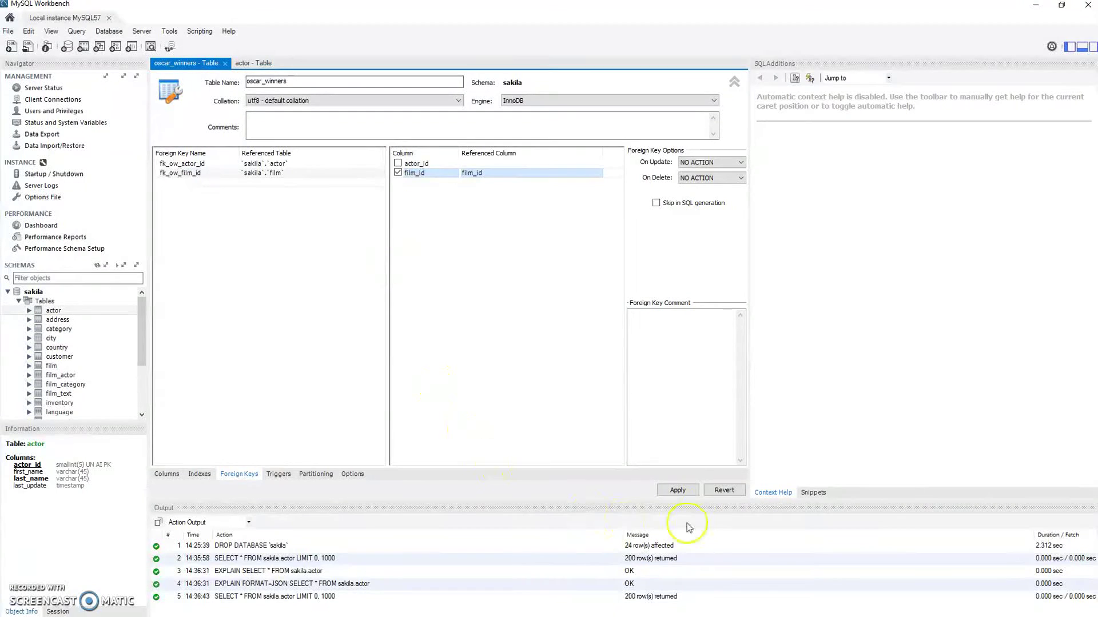
- Review the generated CREATE TABLE script, including the fk_ow_actor_id constraint, and apply it
left_click(691, 491)
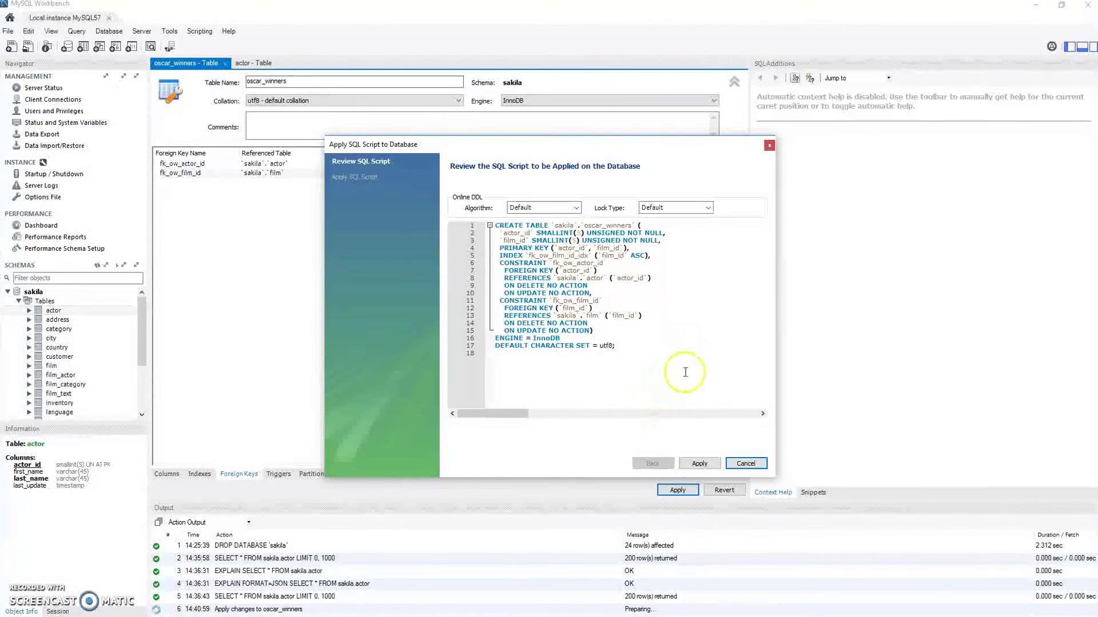
left_click_drag(686, 372, 380, 183)
left_click(690, 316)
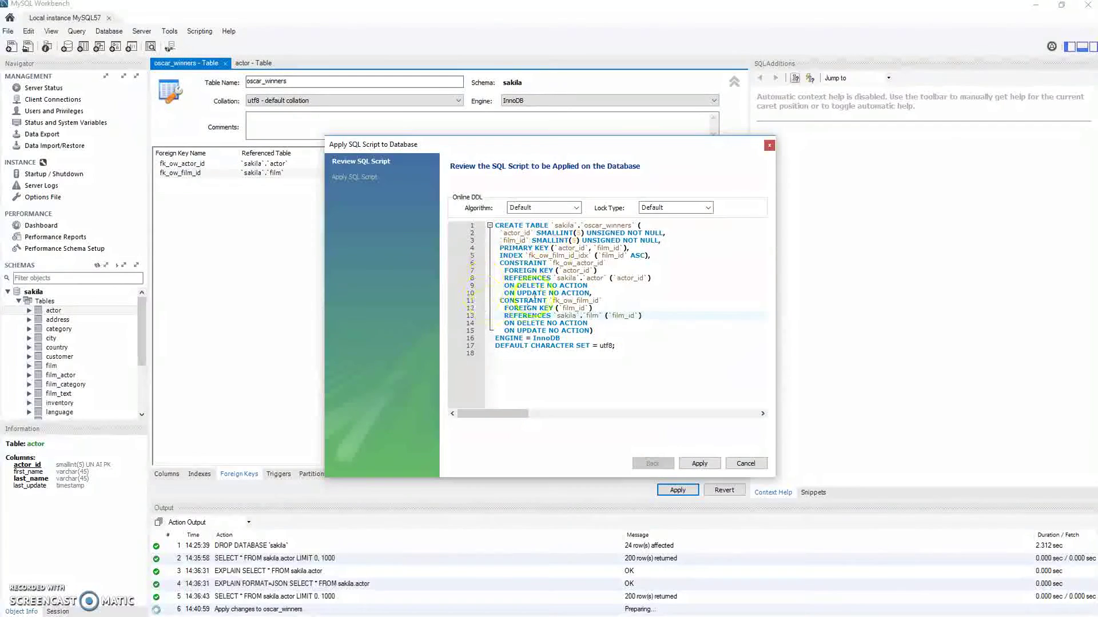
left_click(499, 255)
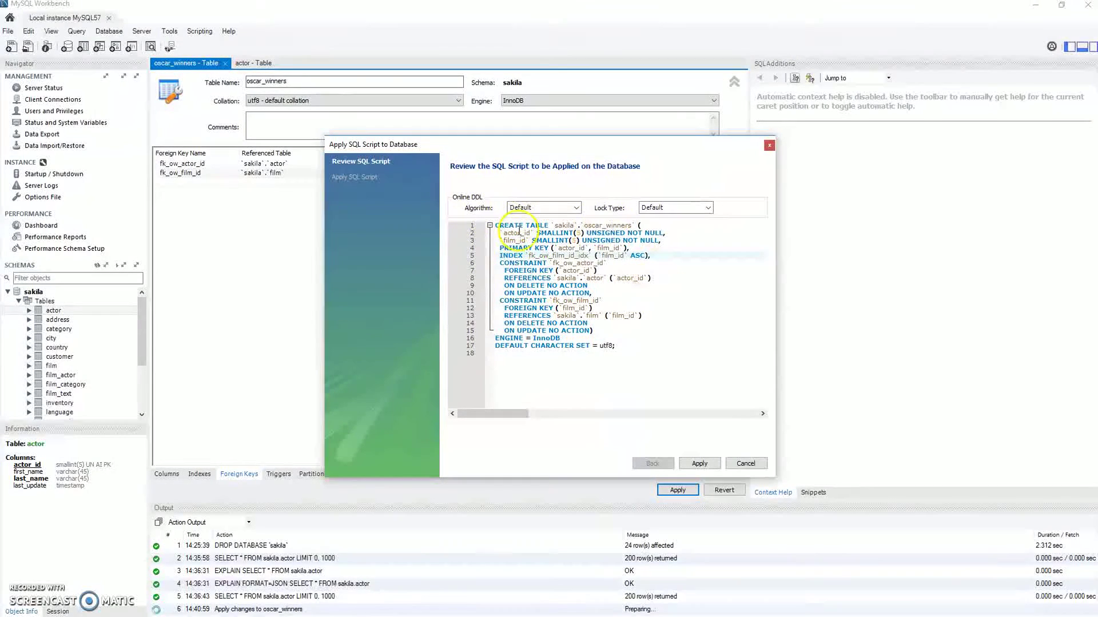
left_click_drag(499, 263, 650, 283)
left_click(511, 293)
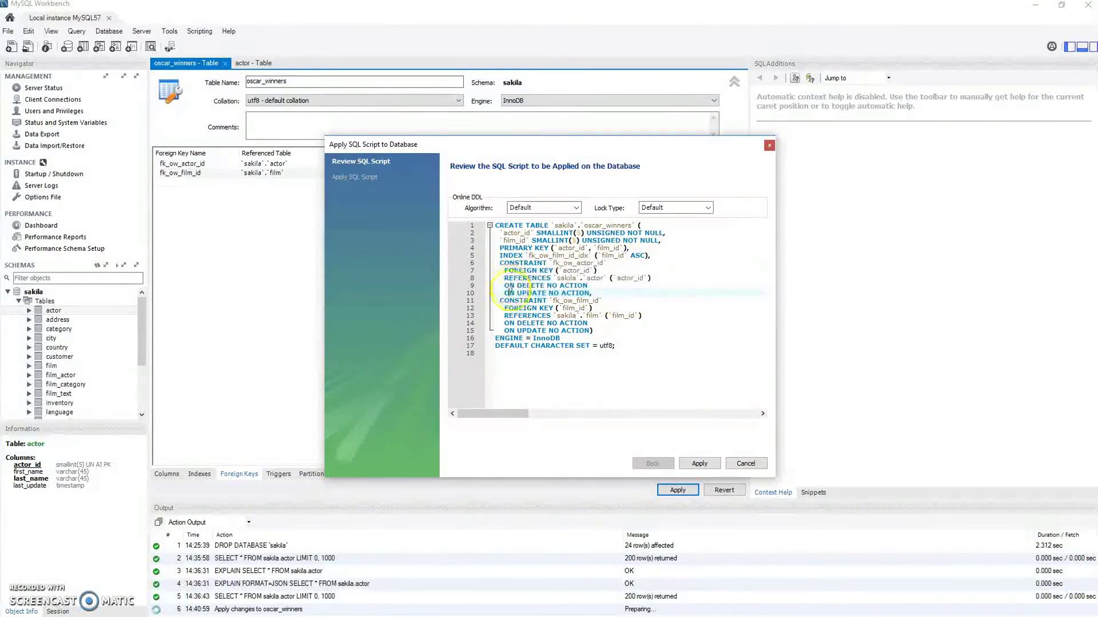
left_click_drag(563, 144, 270, 138)
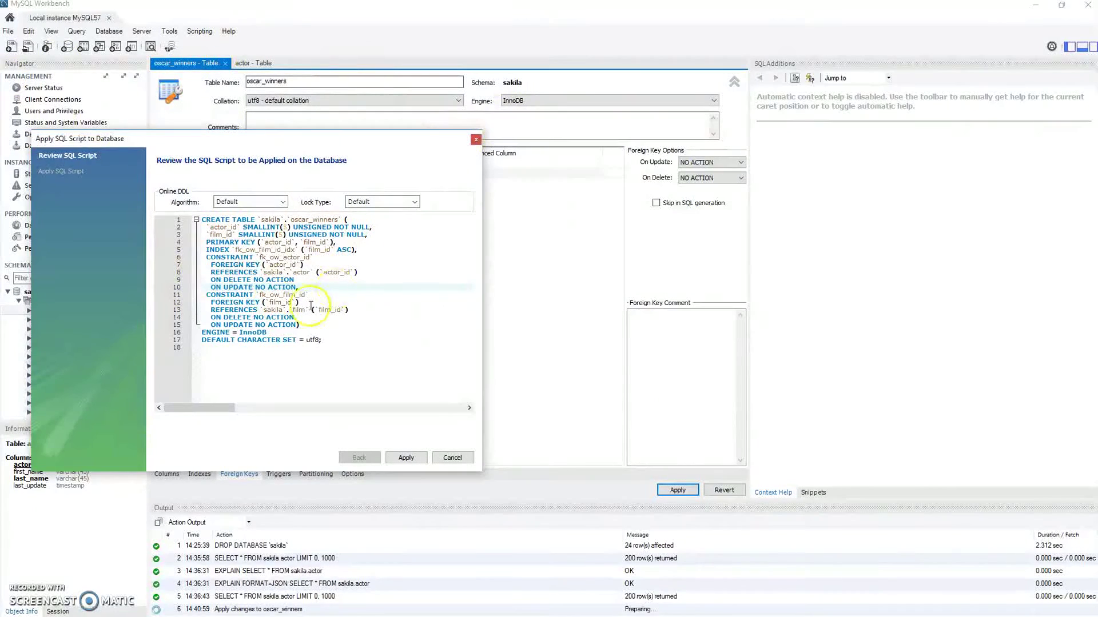
key("ctrl+a")
left_click(407, 335)
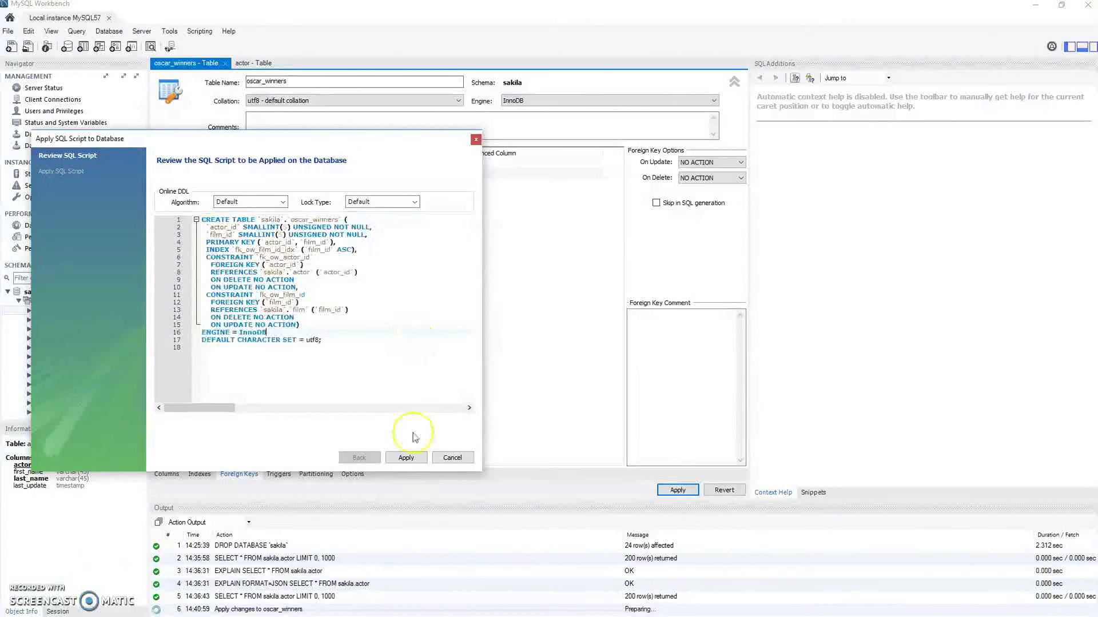
left_click(405, 458)
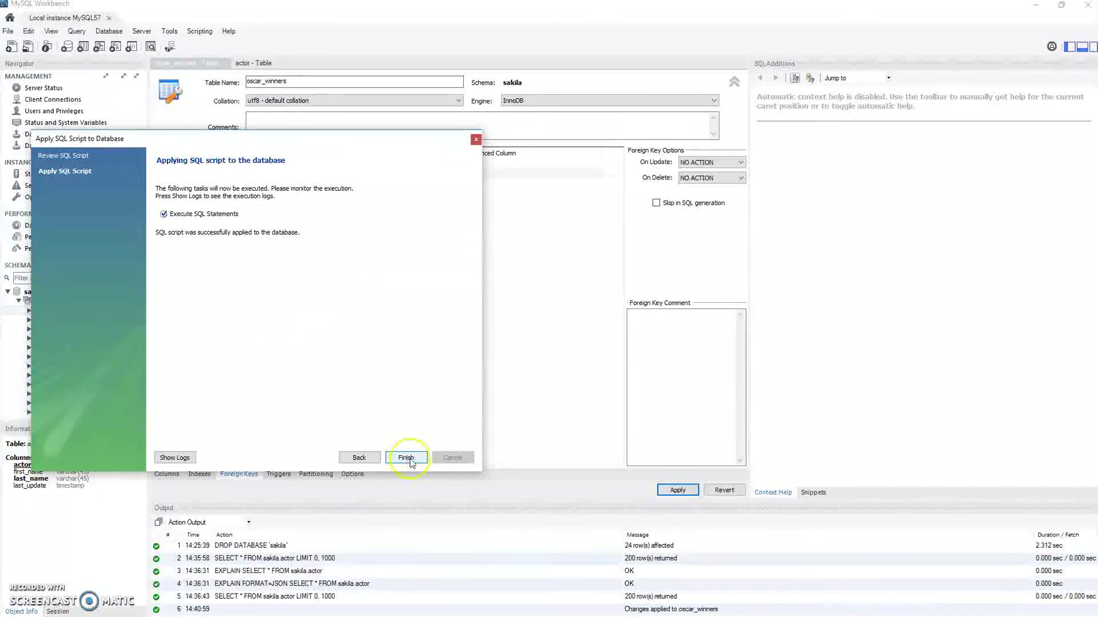
left_click(407, 459)
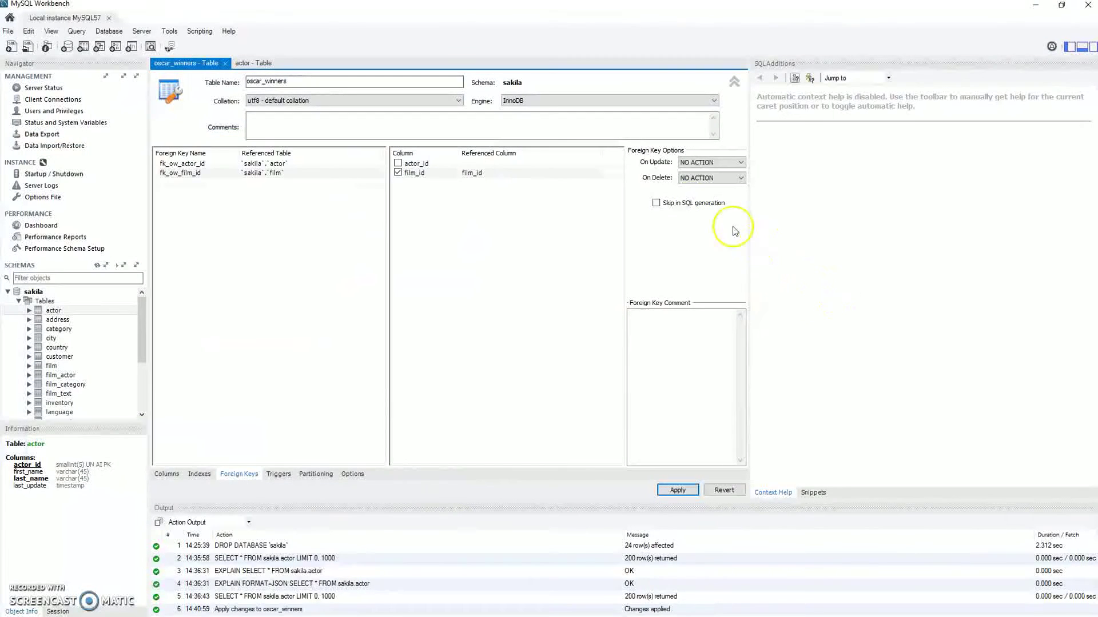
- Expand oscar_winners in the Schemas tree to reveal its actor_id, film_id columns and foreign keys
scroll(141, 342, "down", 2)
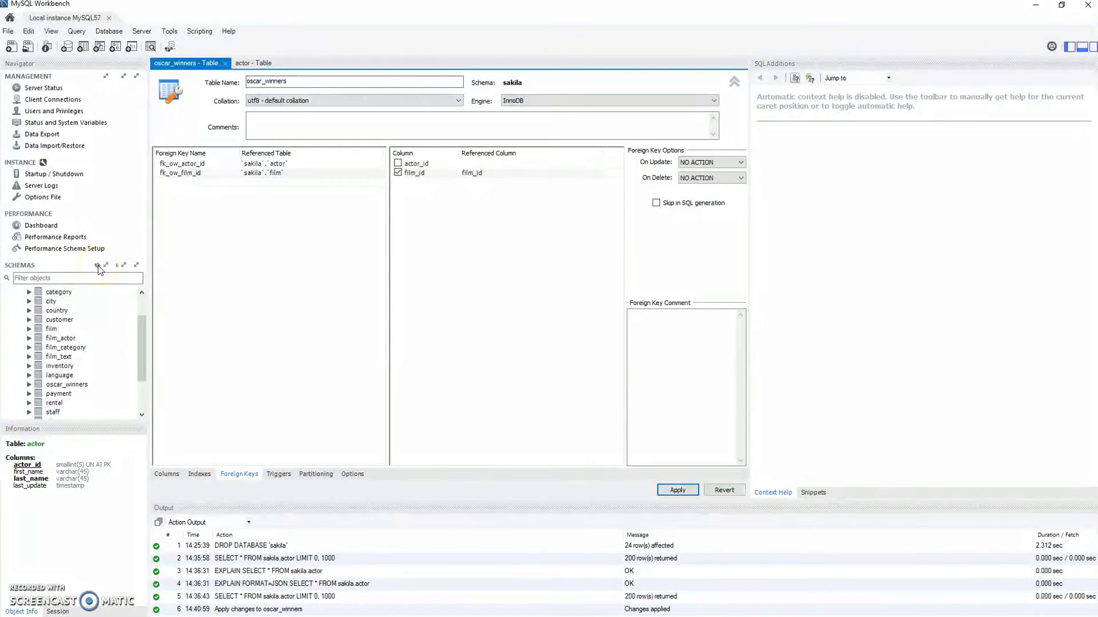
left_click(30, 384)
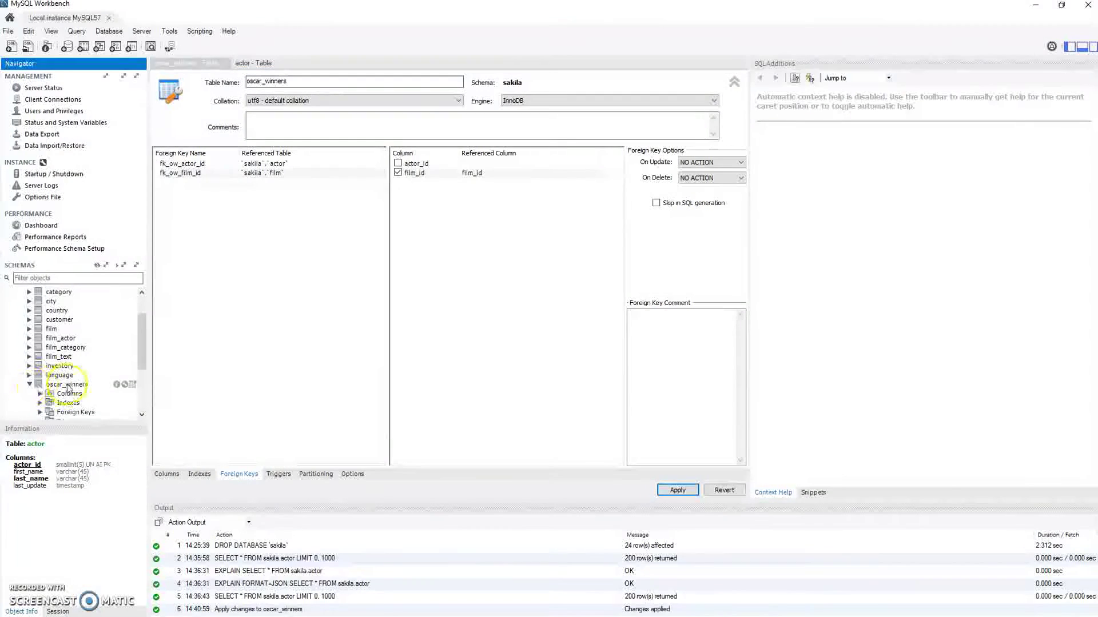
left_click(40, 393)
left_click(80, 412)
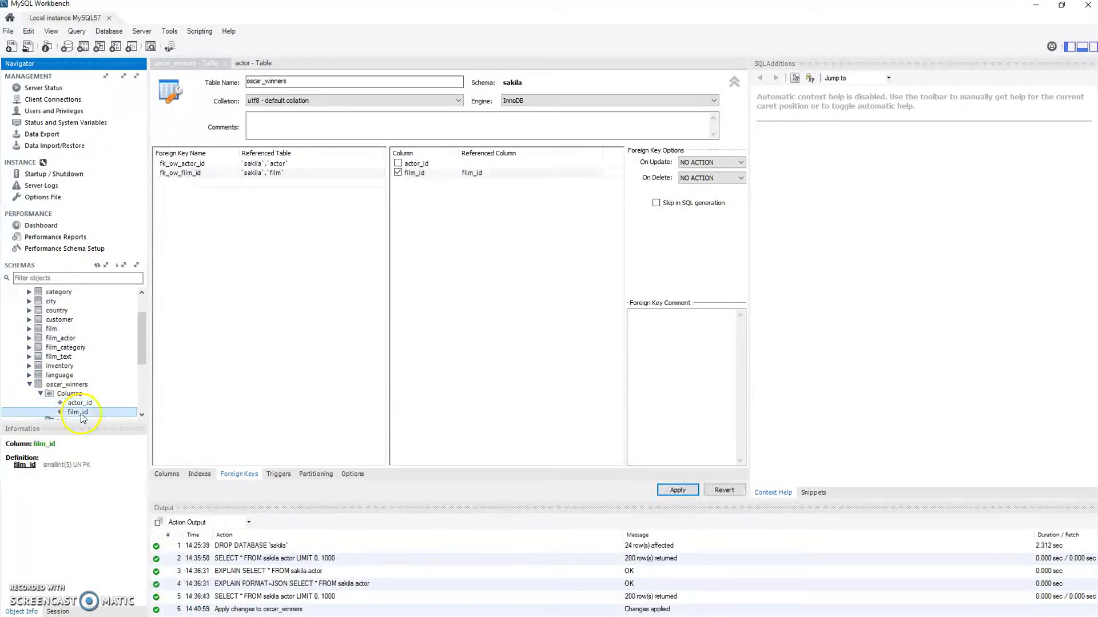
scroll(81, 415, "down", 1)
left_click(29, 358)
scroll(32, 360, "up", 3)
scroll(32, 357, "down", 3)
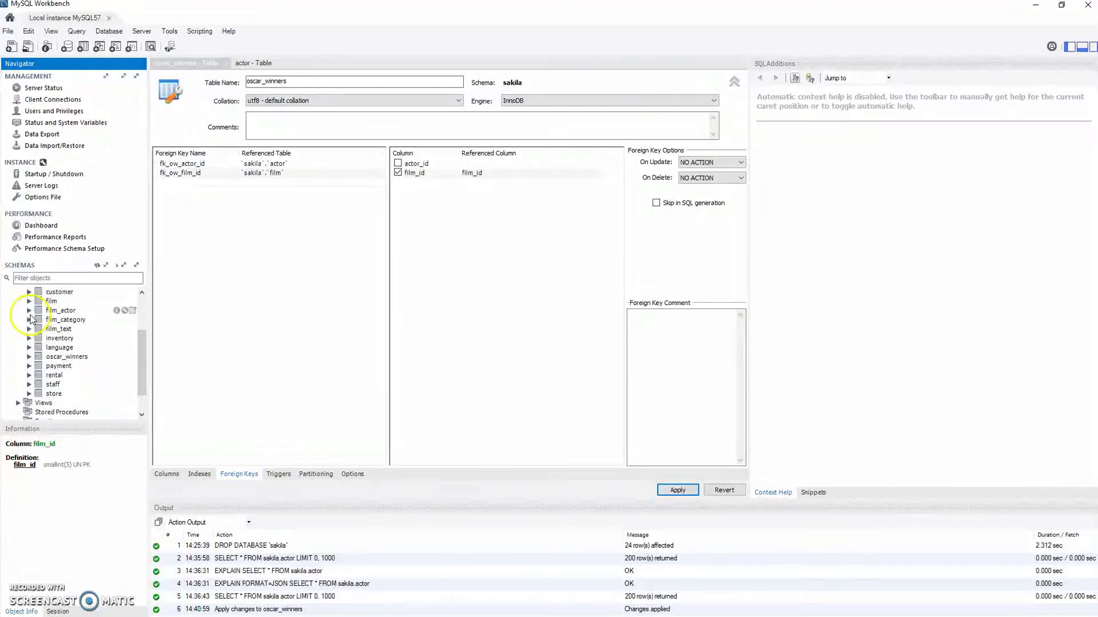
left_click(29, 356)
left_click(40, 403)
scroll(103, 400, "down", 1)
- Inspect the fk_ow_actor_id and fk_ow_film_id foreign keys in the schema tree
left_click(99, 385)
left_click(99, 394)
left_click(97, 384)
left_click(98, 394)
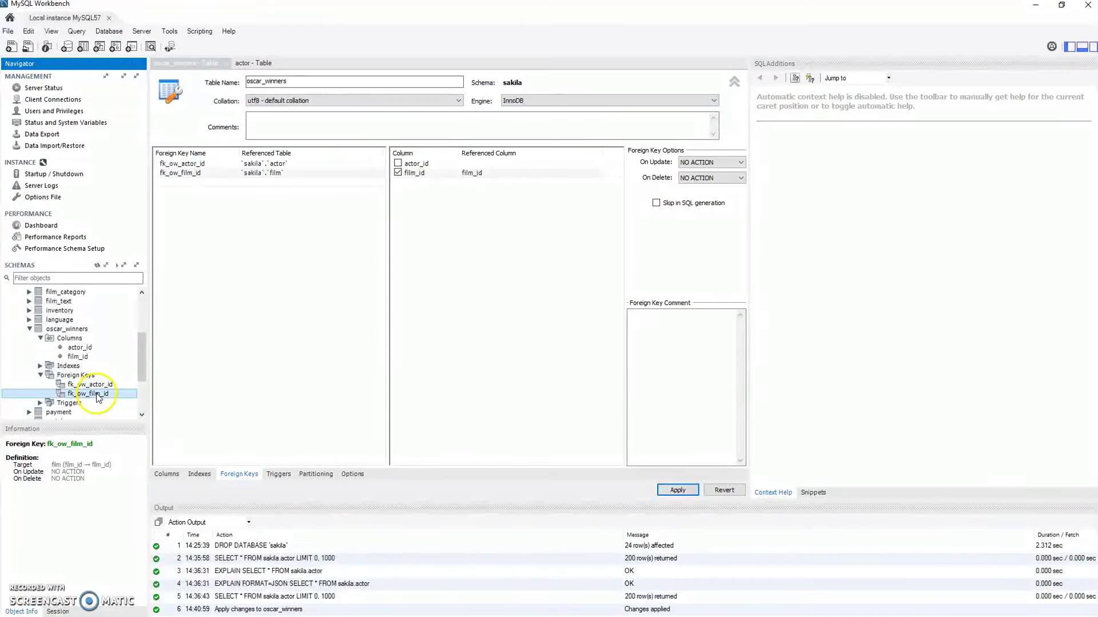
- Collapse the oscar_winners and sakila nodes, then close the oscar_winners and actor editors
left_click(29, 329)
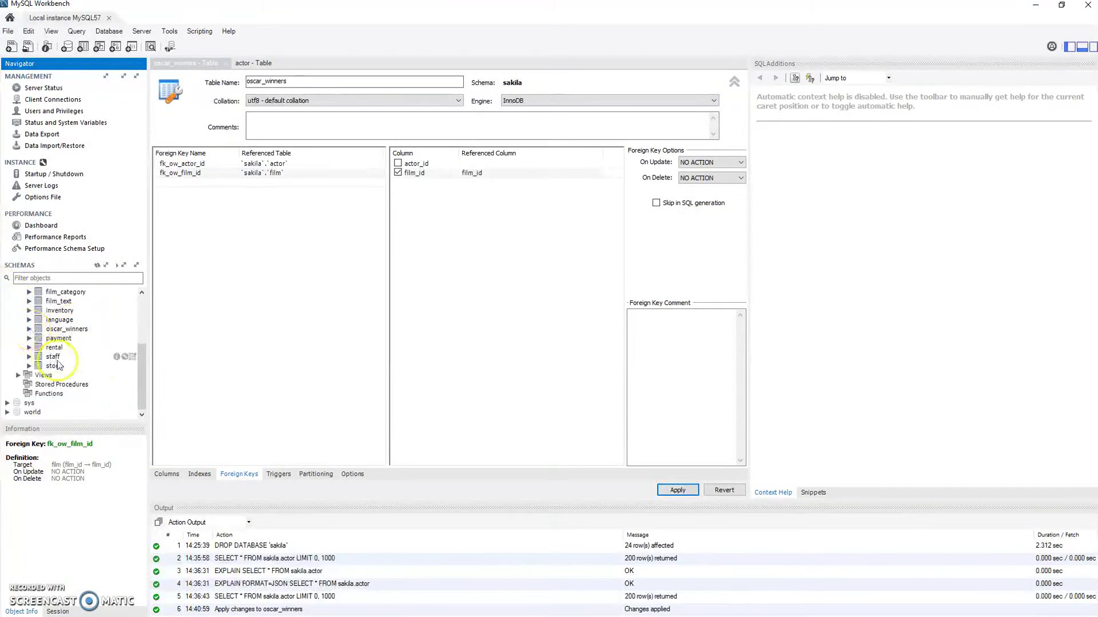
scroll(57, 365, "up", 4)
left_click(18, 300)
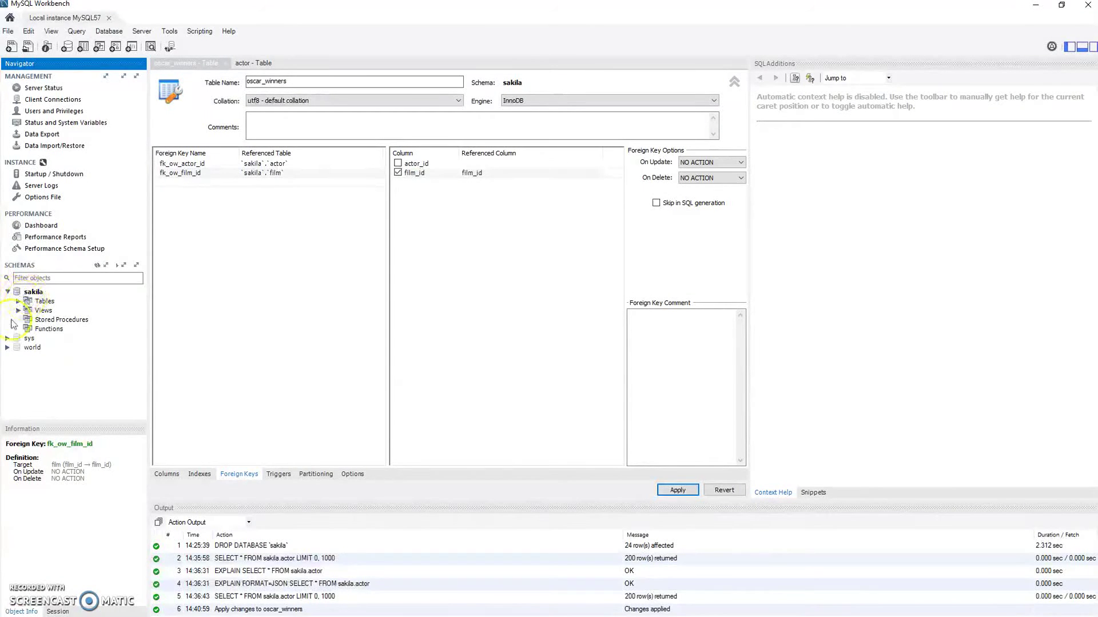
left_click(24, 595)
left_click(483, 297)
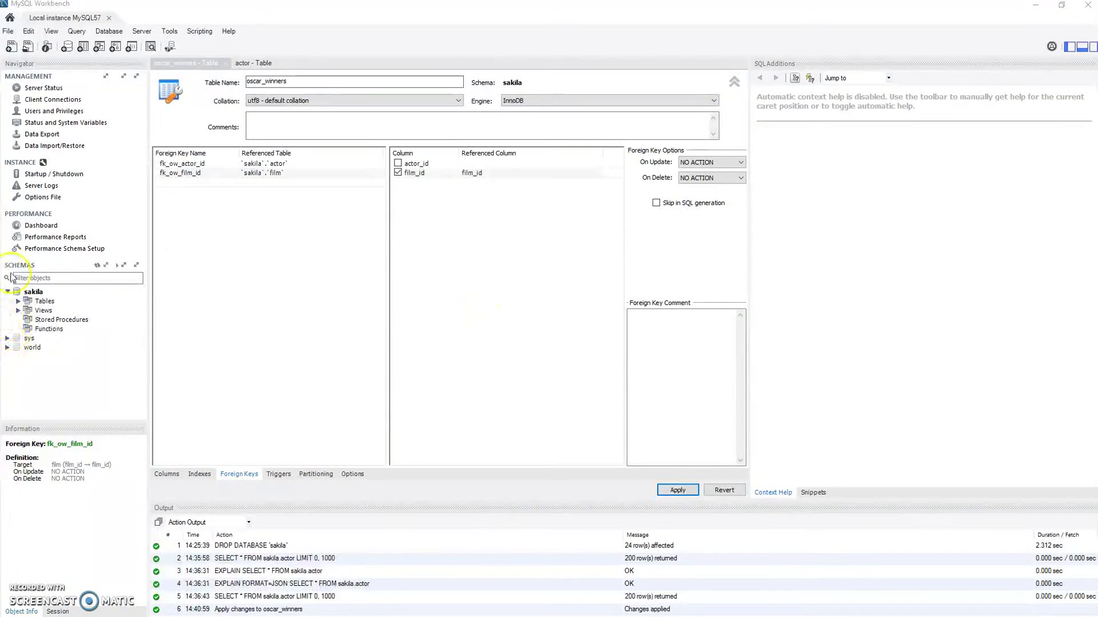
left_click(8, 292)
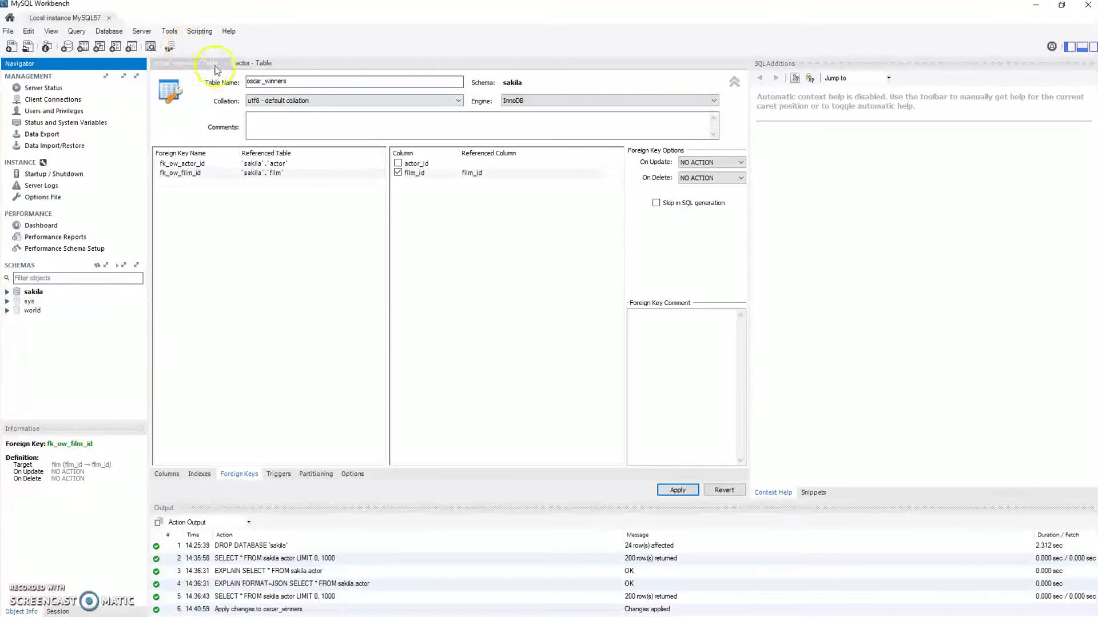
left_click(225, 64)
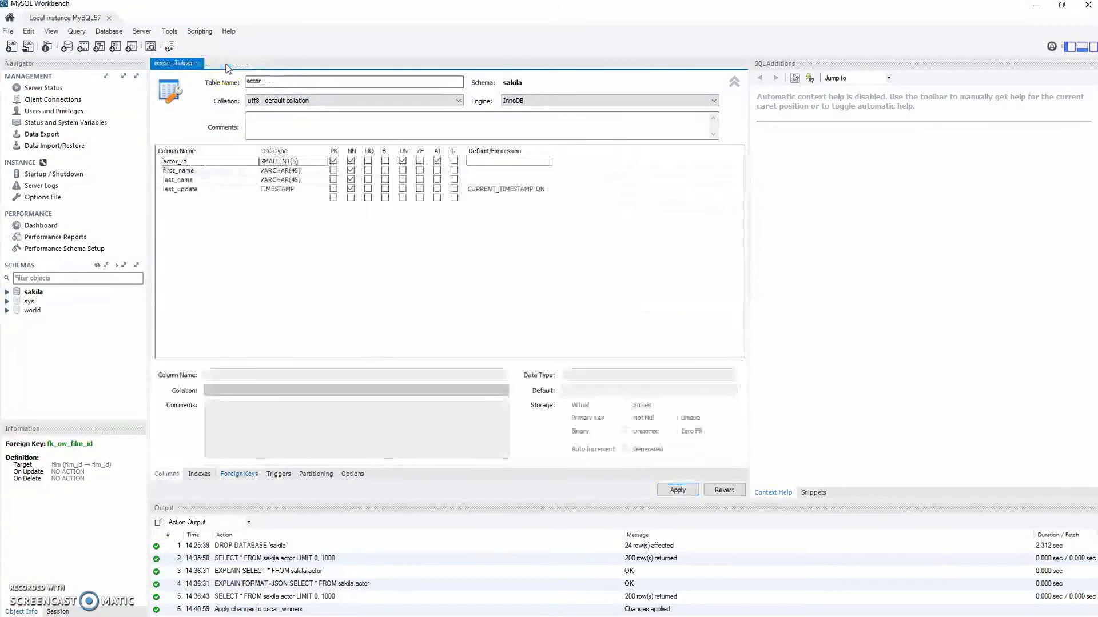
left_click(198, 64)
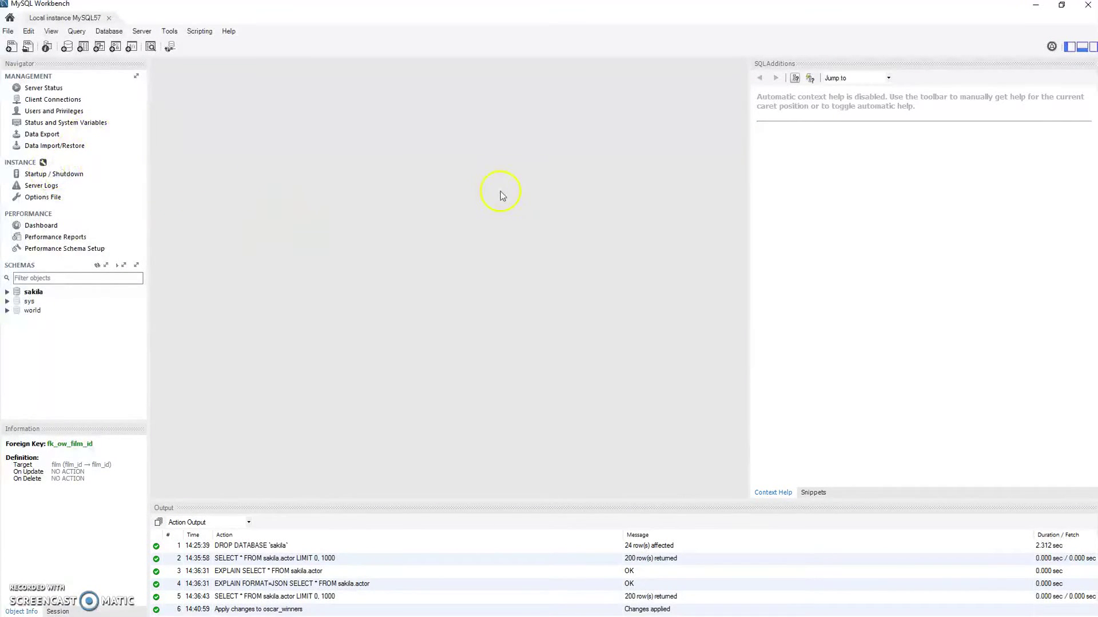
- Drop the sakila schema after reviewing its DROP DATABASE SQL
left_click(31, 292)
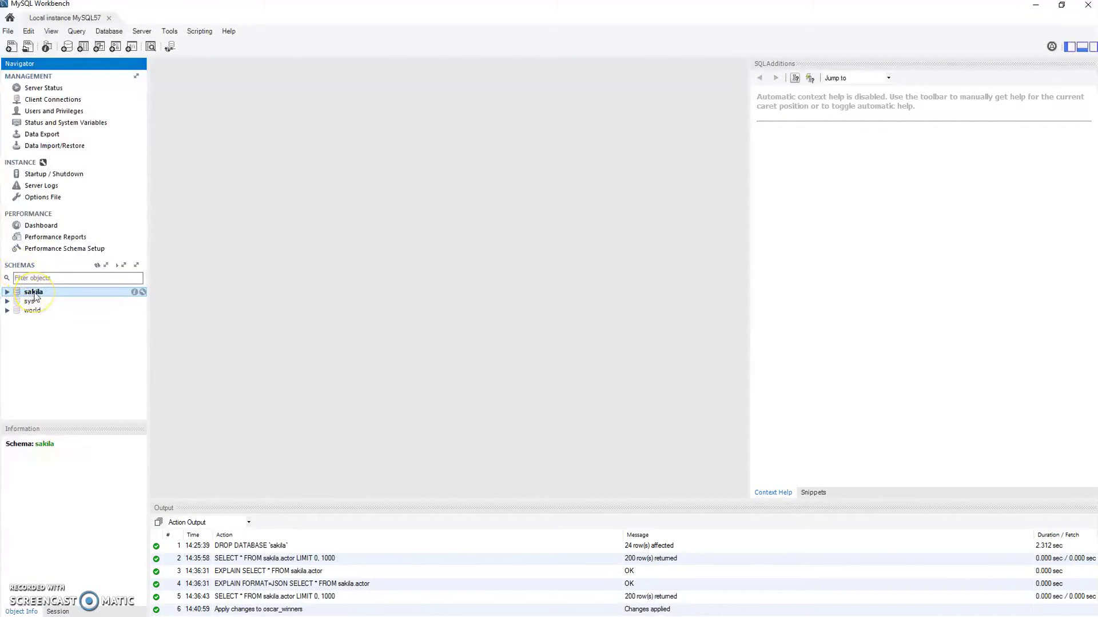
right_click(34, 295)
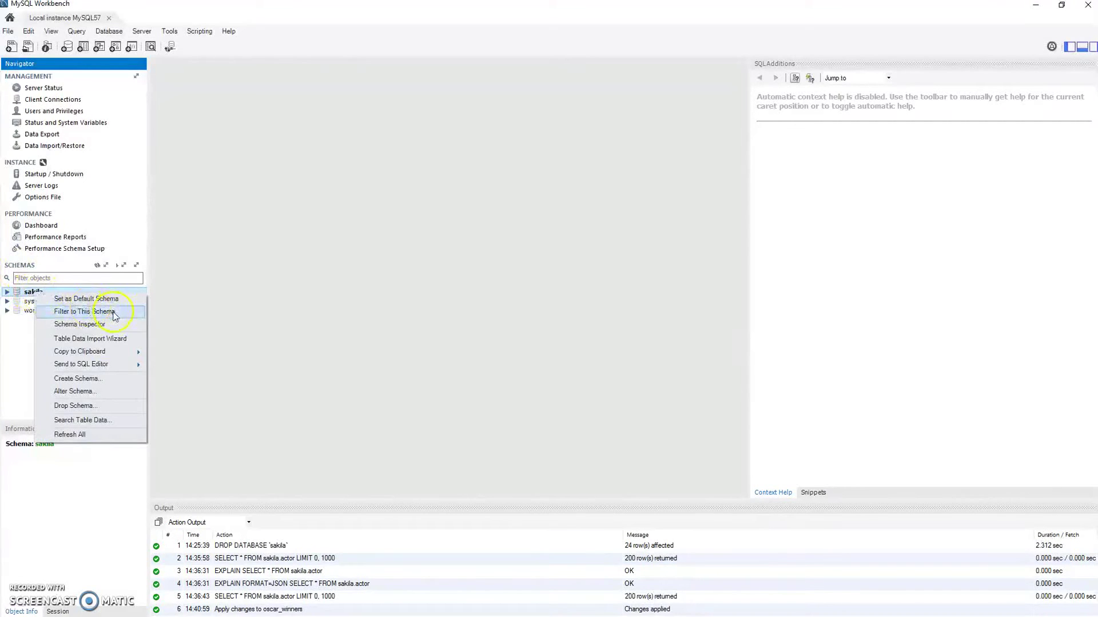
left_click(80, 409)
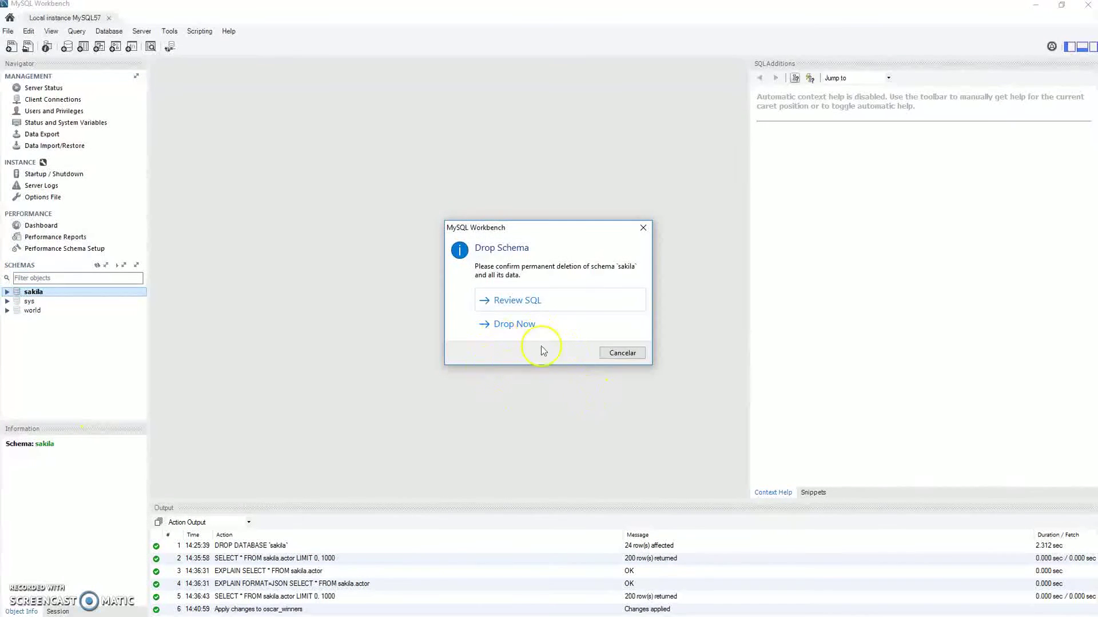
left_click(542, 300)
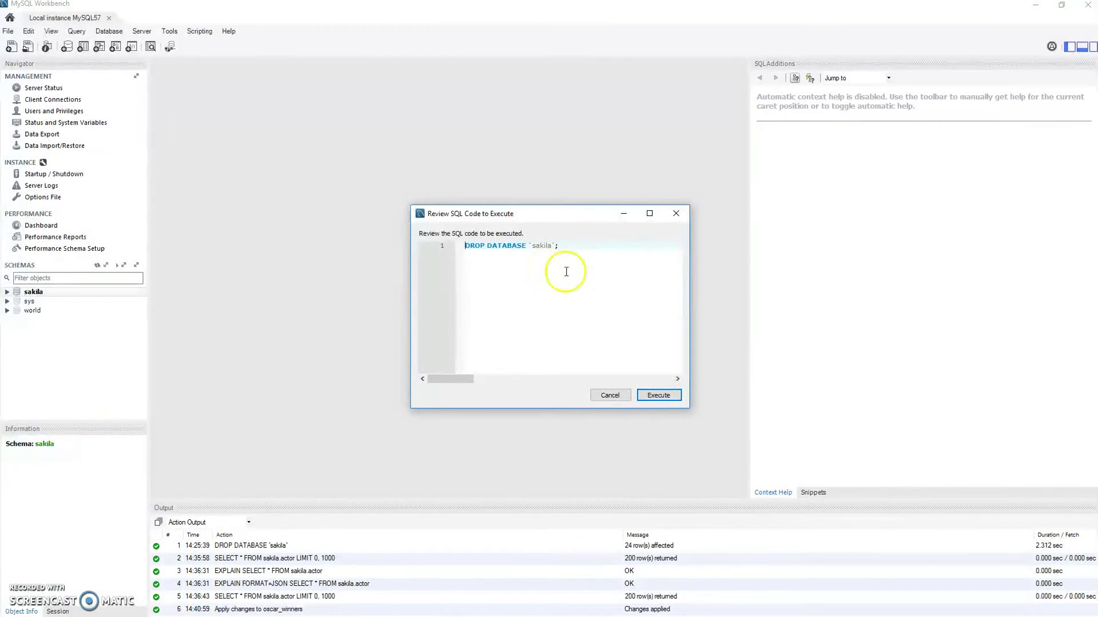
left_click(661, 402)
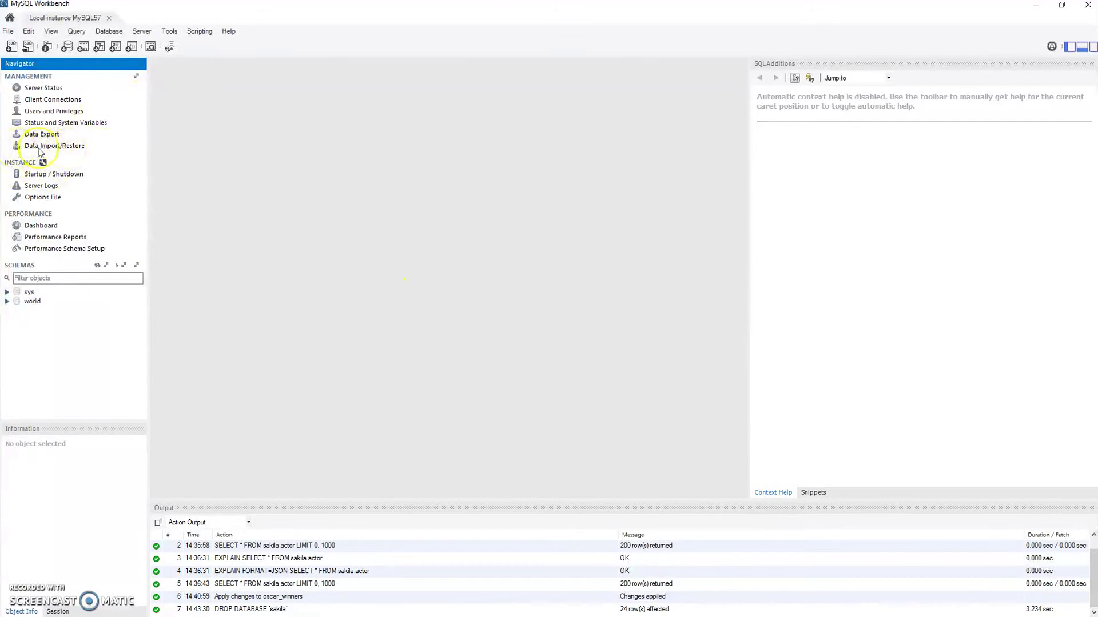
- Choose Import from Self-Contained File on Data Import/Restore, then minimize Workbench
left_click(57, 146)
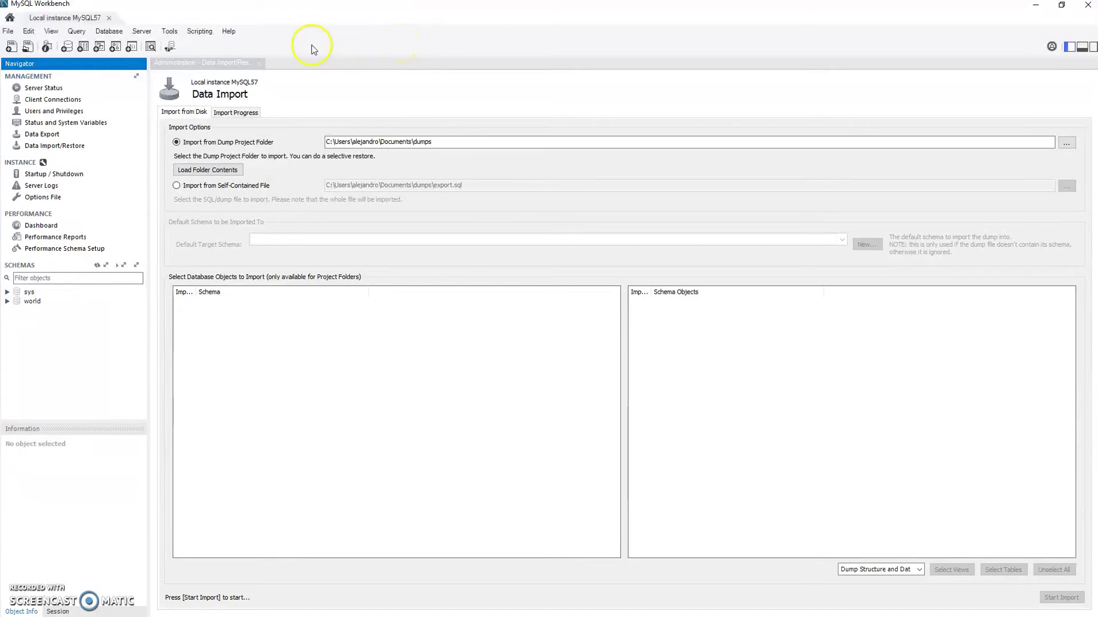
left_click(177, 186)
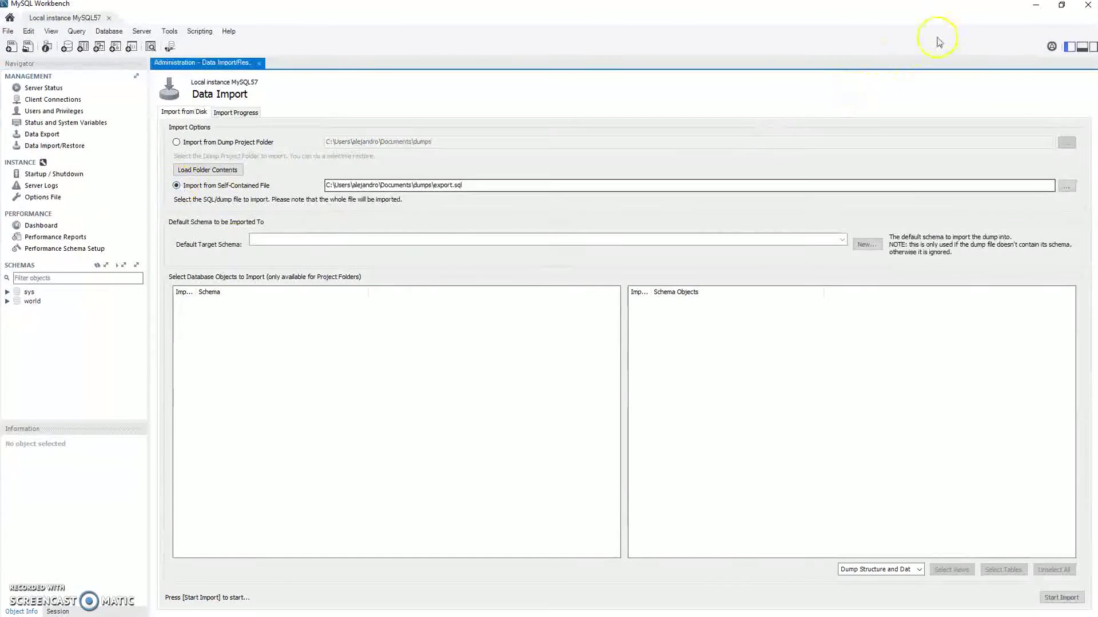
left_click(1035, 10)
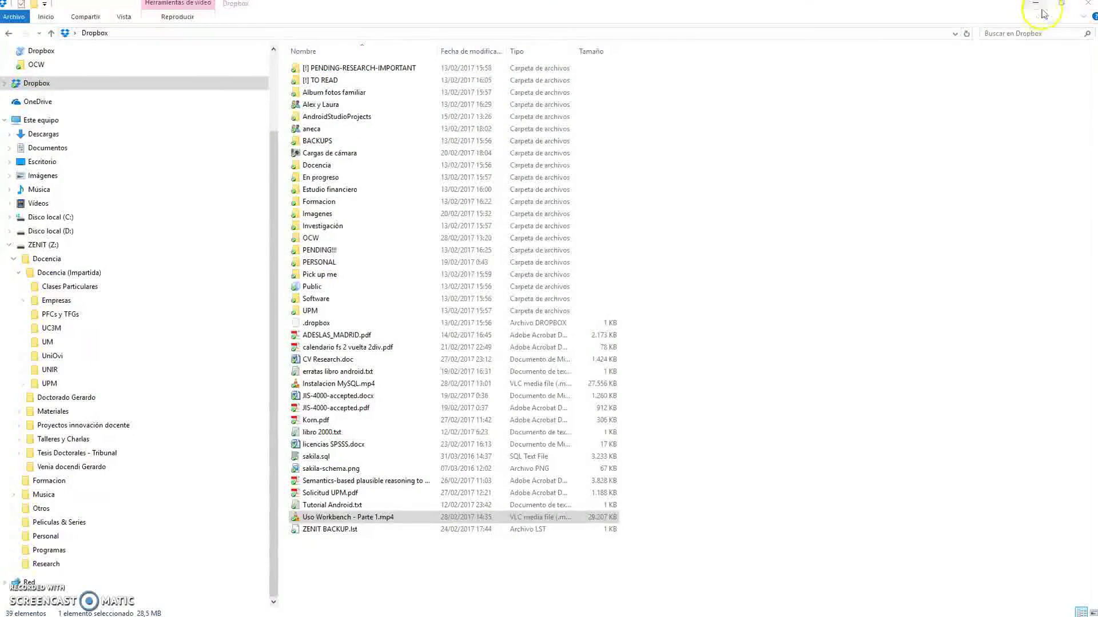
- Open sakila.sql from the desktop in Notepad++ and dismiss the update prompt
left_click(1033, 9)
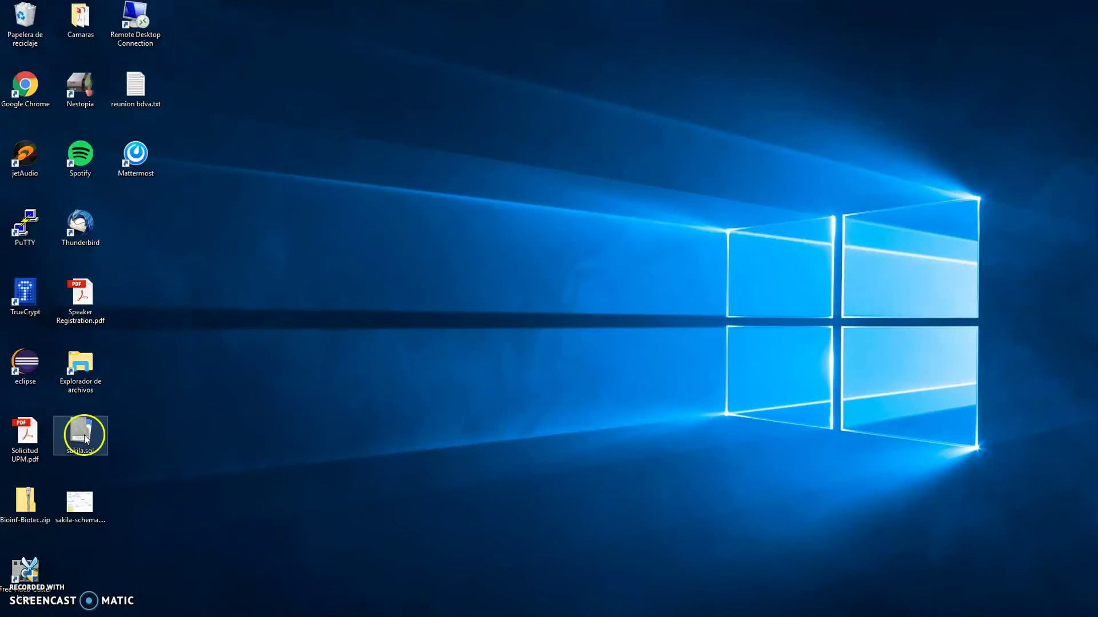
right_click(85, 431)
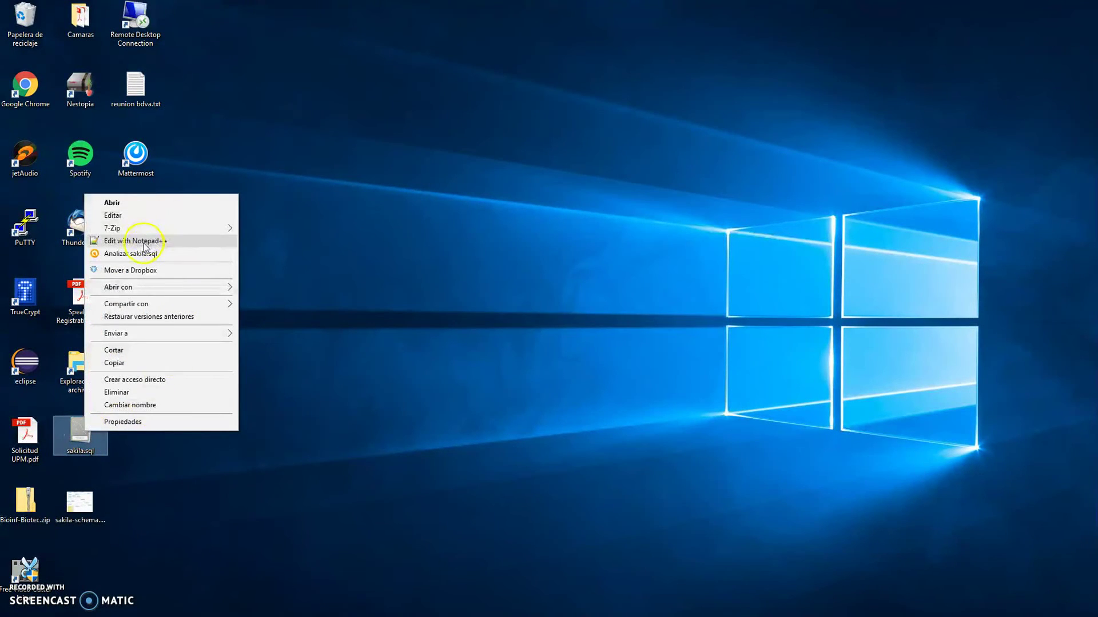
left_click(269, 240)
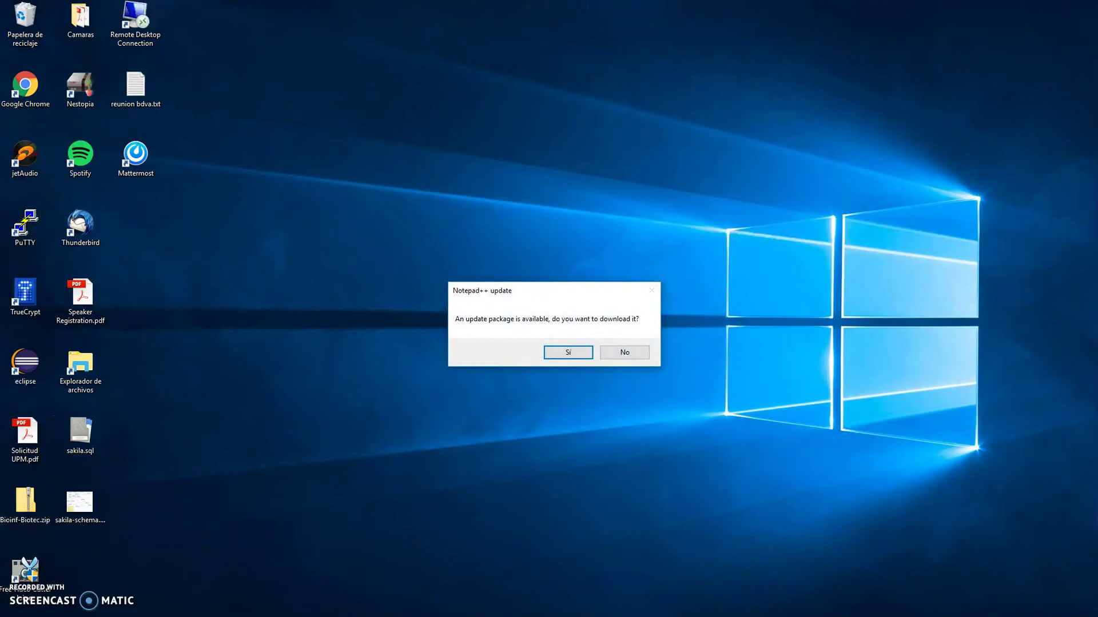
key("Return")
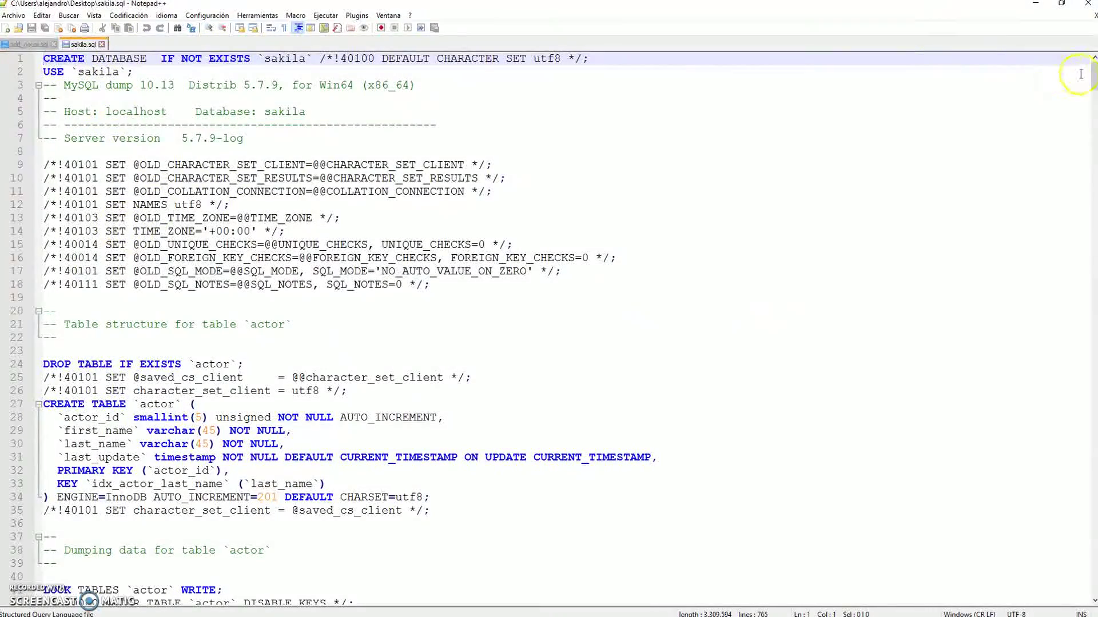
- Select the CREATE DATABASE and USE `sakila`; statements at the top of sakila.sql
left_click_drag(625, 59, 43, 59)
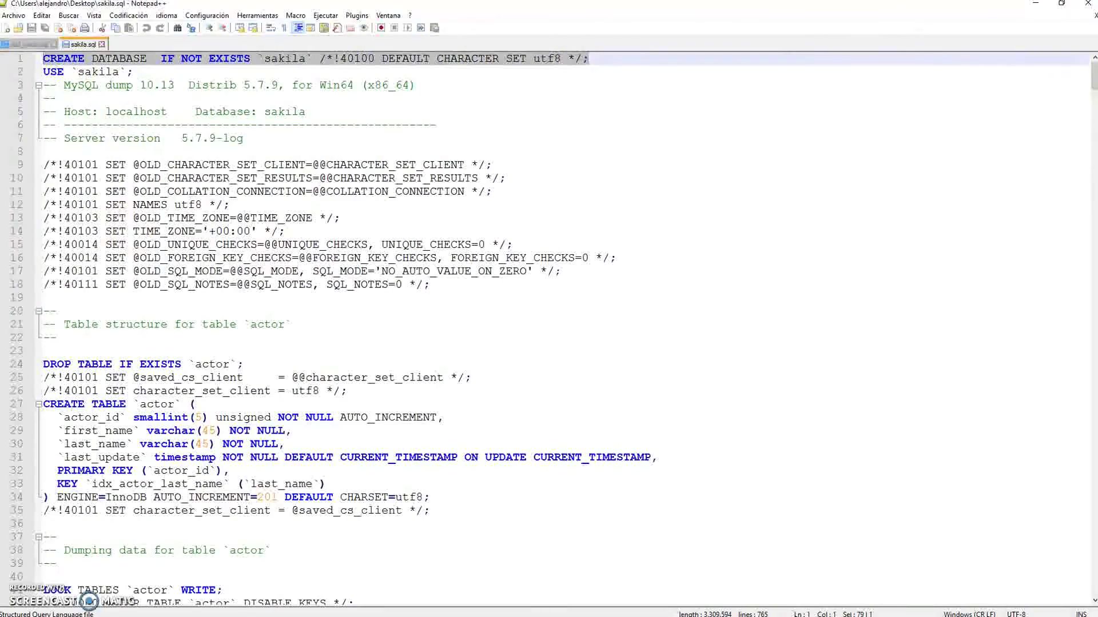
left_click(55, 58)
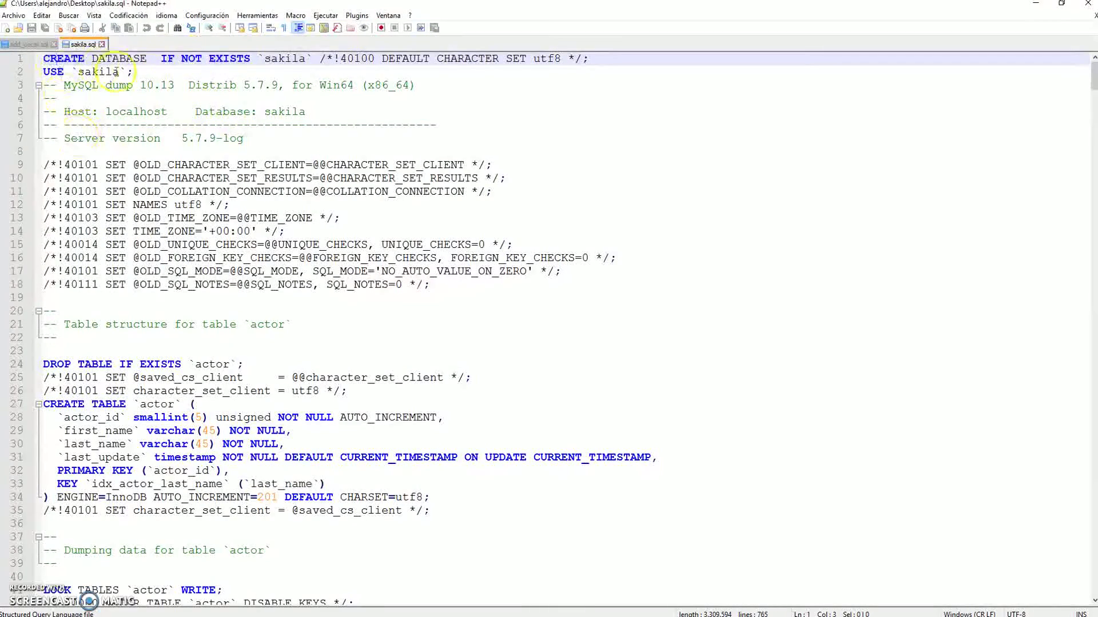
left_click(166, 72)
left_click_drag(166, 72, 43, 72)
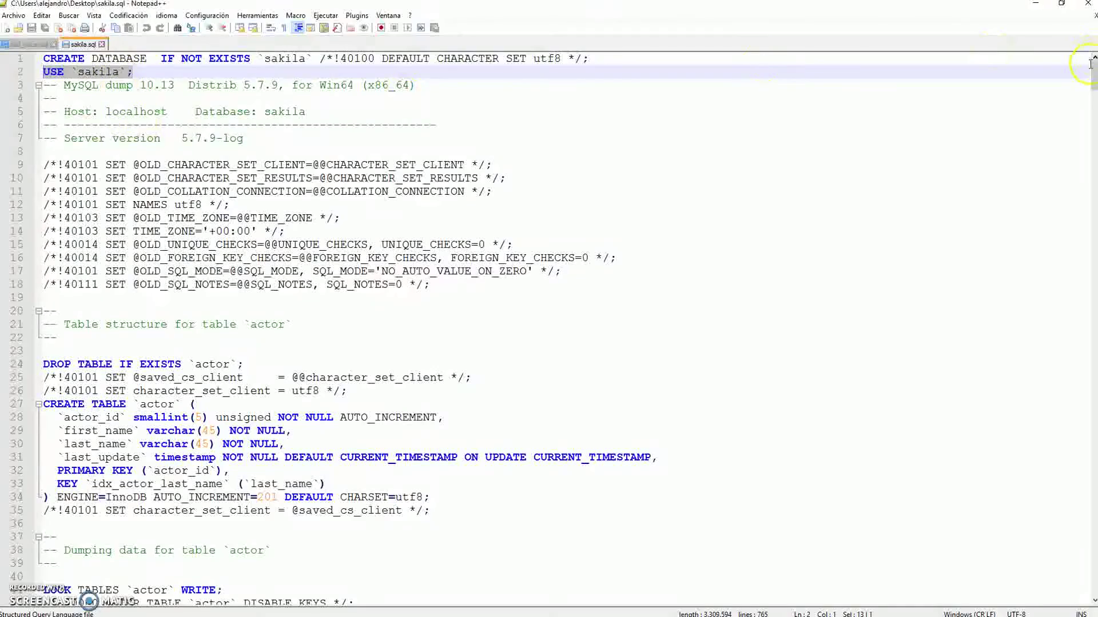
left_click_drag(1093, 73, 1093, 274)
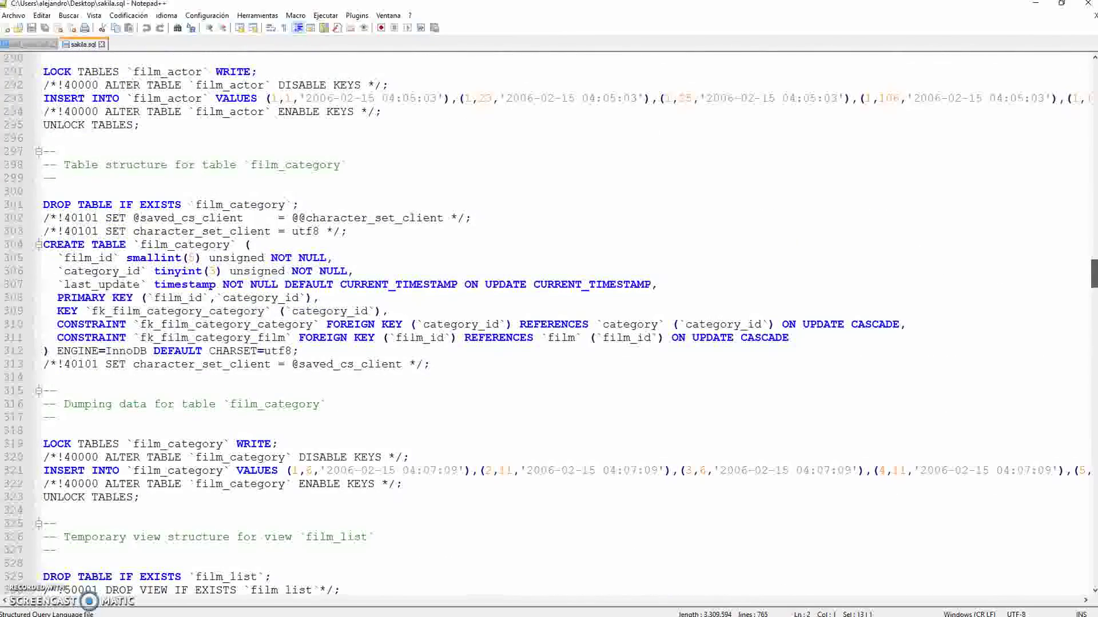
- Select and delete a block of film data lines further down the dump
left_click_drag(164, 501, 44, 471)
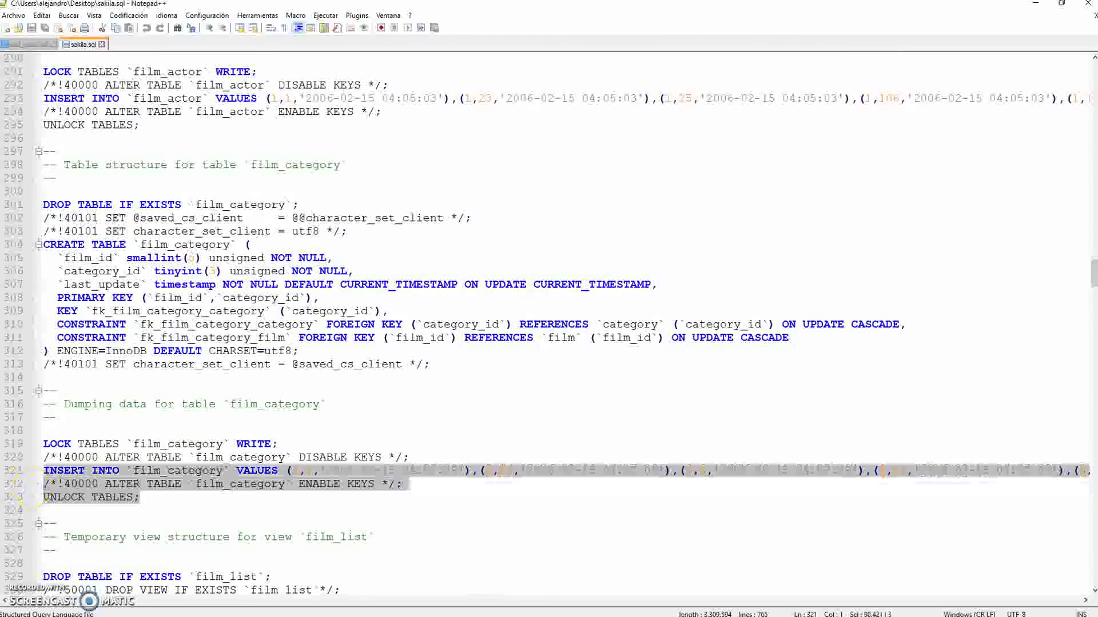
scroll(153, 288, "up", 4)
left_click_drag(153, 287, 35, 258)
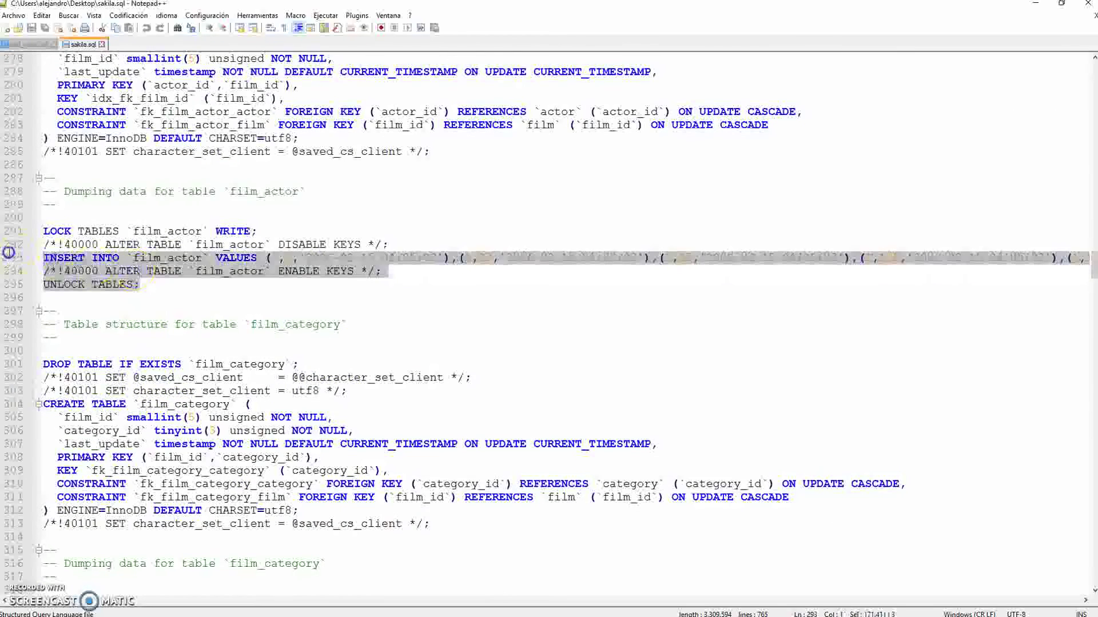
scroll(35, 258, "up", 6)
left_click_drag(144, 151, 26, 124)
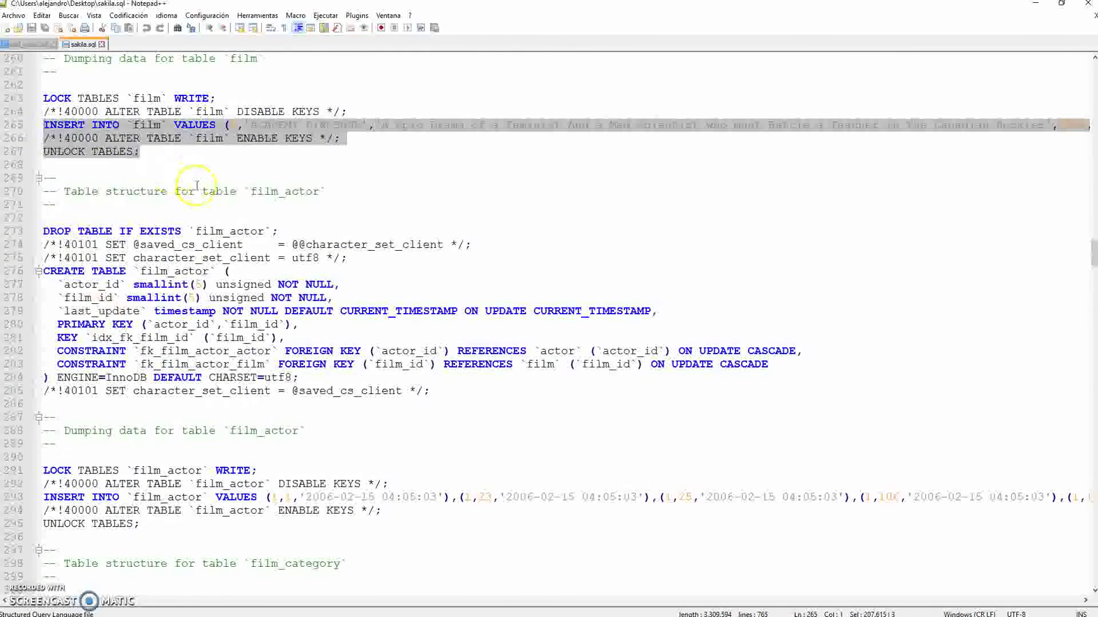
key("Delete")
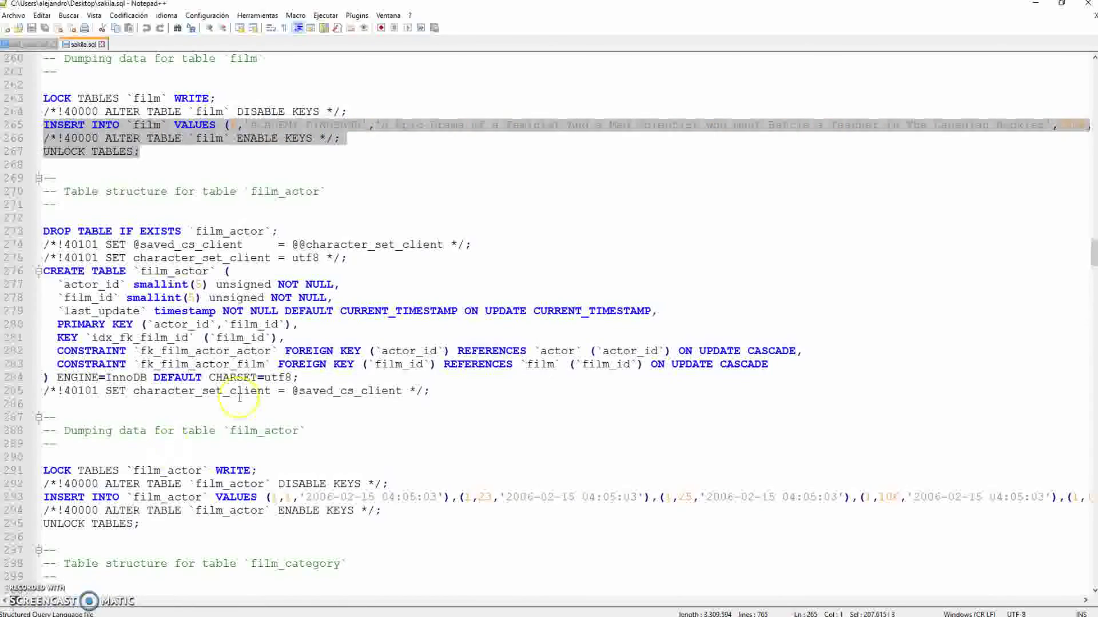
left_click(291, 366)
- Return to the start of the sakila dump and stay in the sakila.sql file
left_click_drag(1092, 247, 1079, 60)
left_click_drag(472, 244, 466, 258)
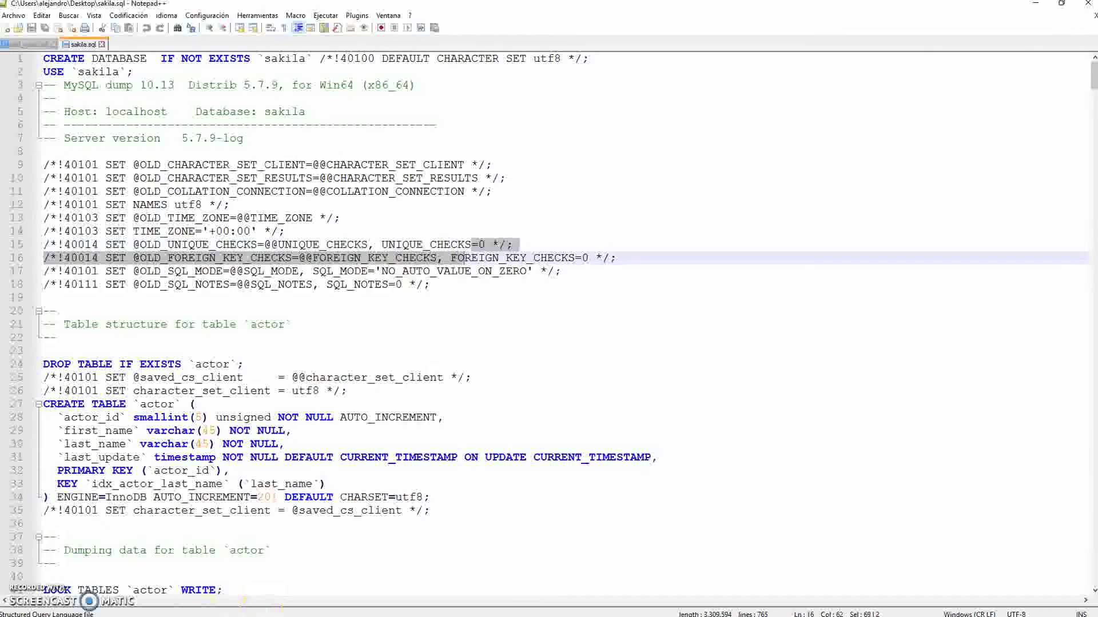
key("alt+Tab")
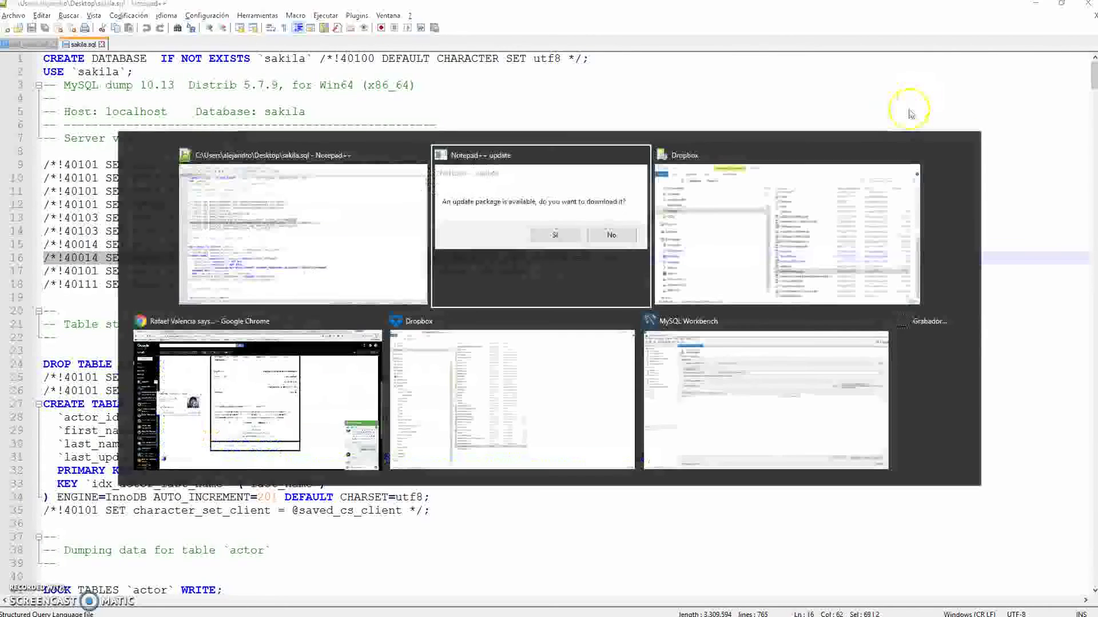
key("Escape")
left_click(632, 404)
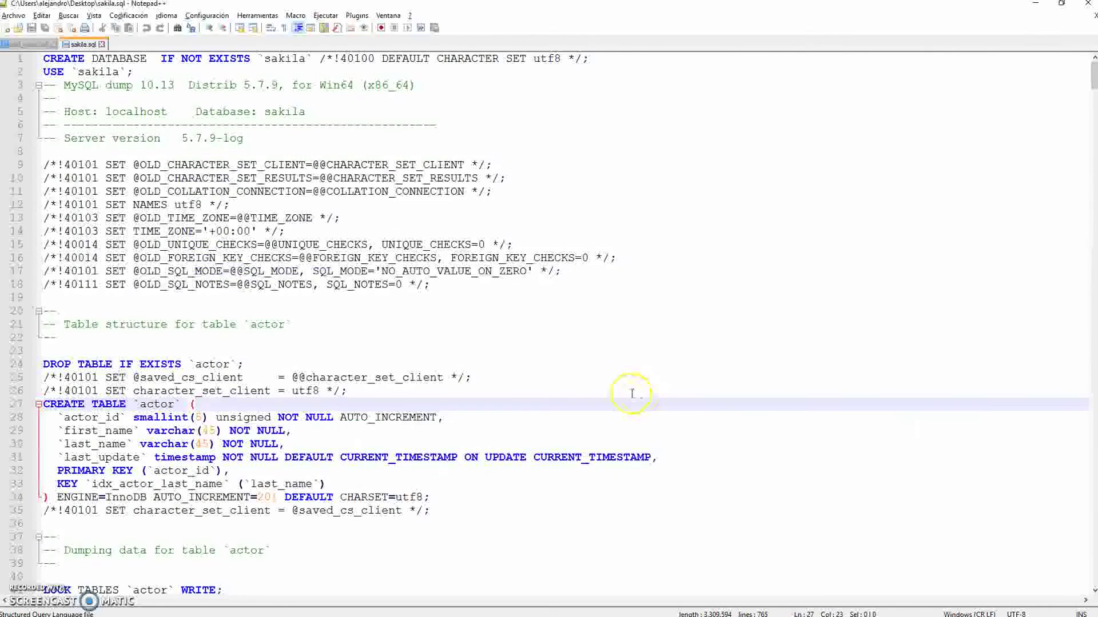
- Minimize Notepad++ and bring MySQL Workbench back to the front
left_click(1035, 5)
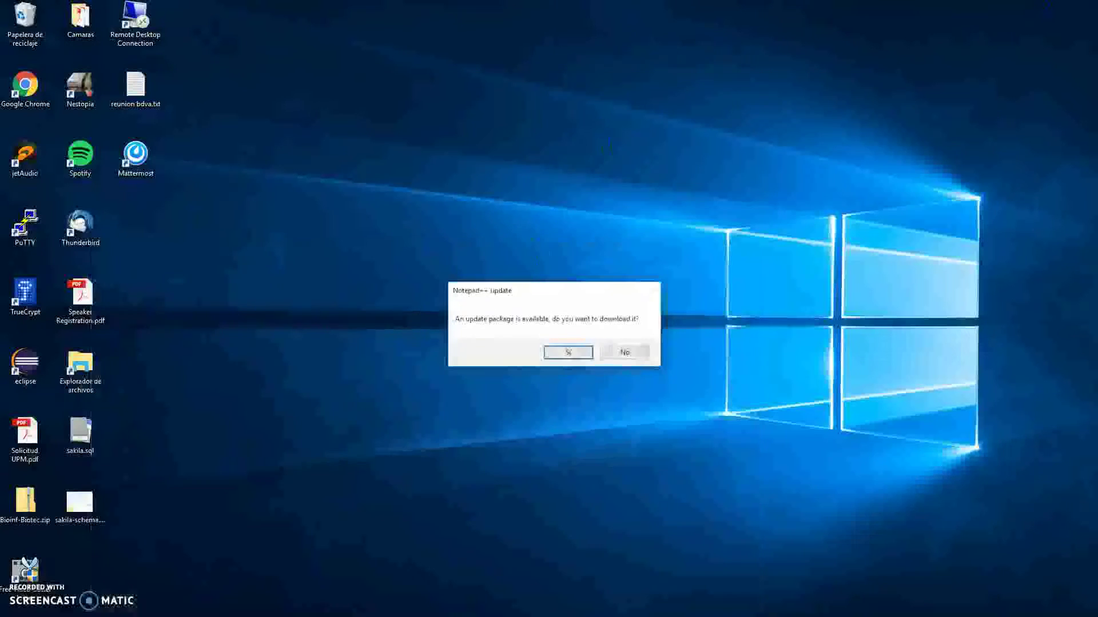
key("super")
left_click(186, 606)
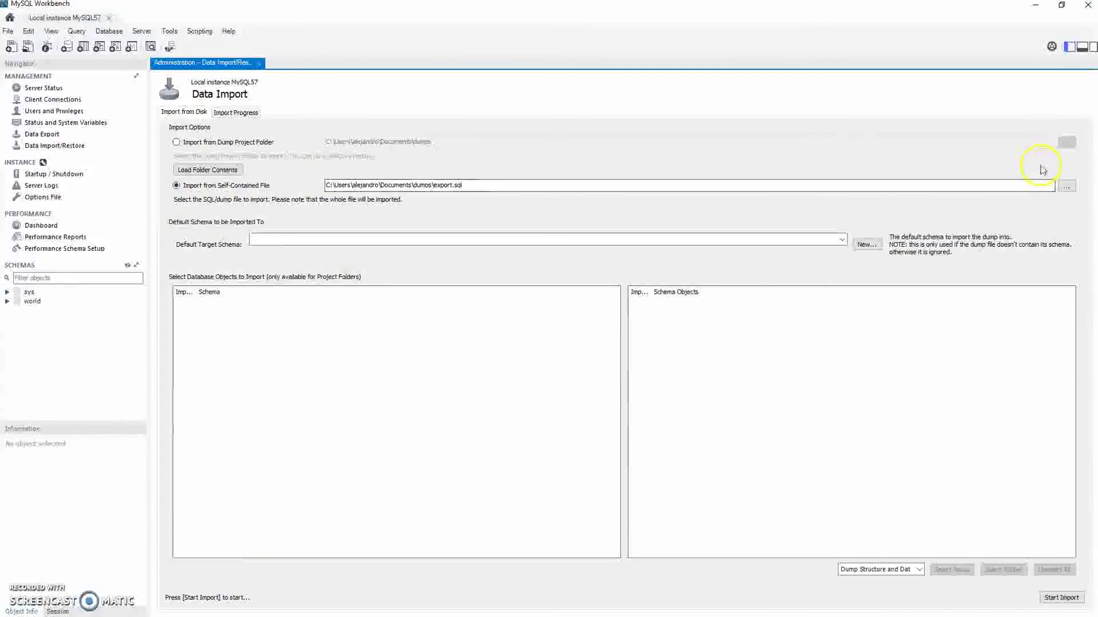
- Import Desktop\sakila.sql as a self-contained file and refresh Schemas to show sakila
left_click(1067, 187)
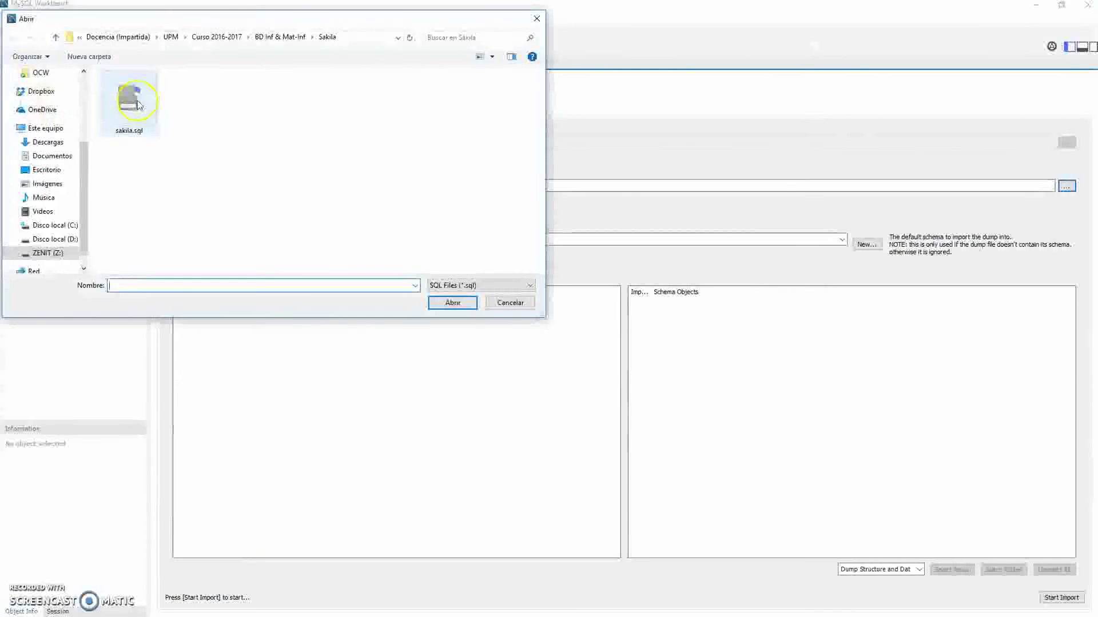
left_click(47, 170)
double_click(193, 115)
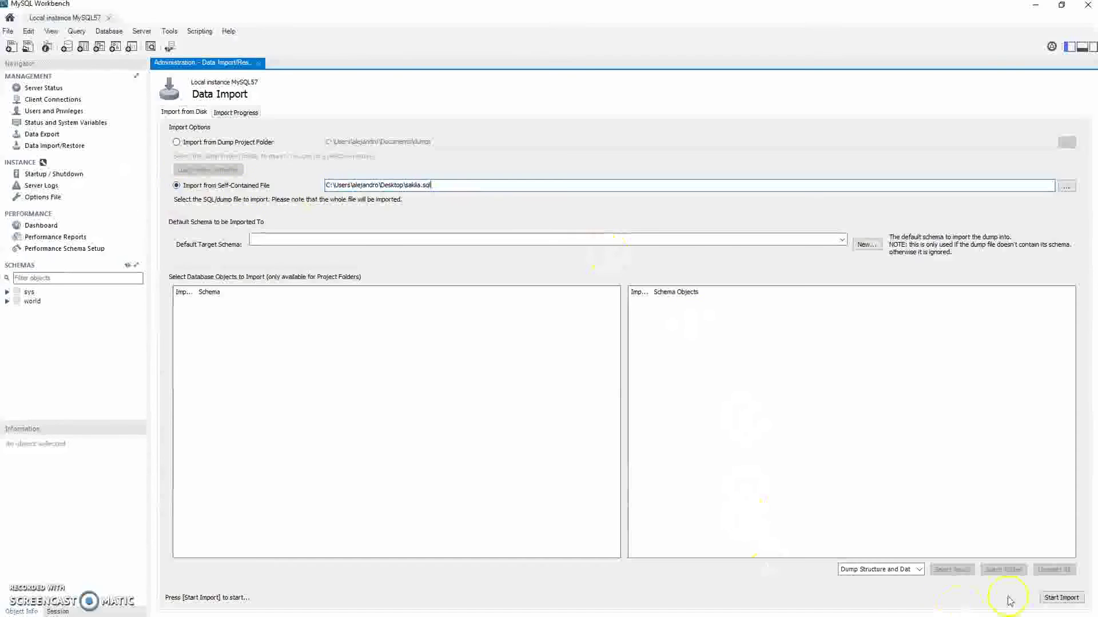
left_click(1059, 598)
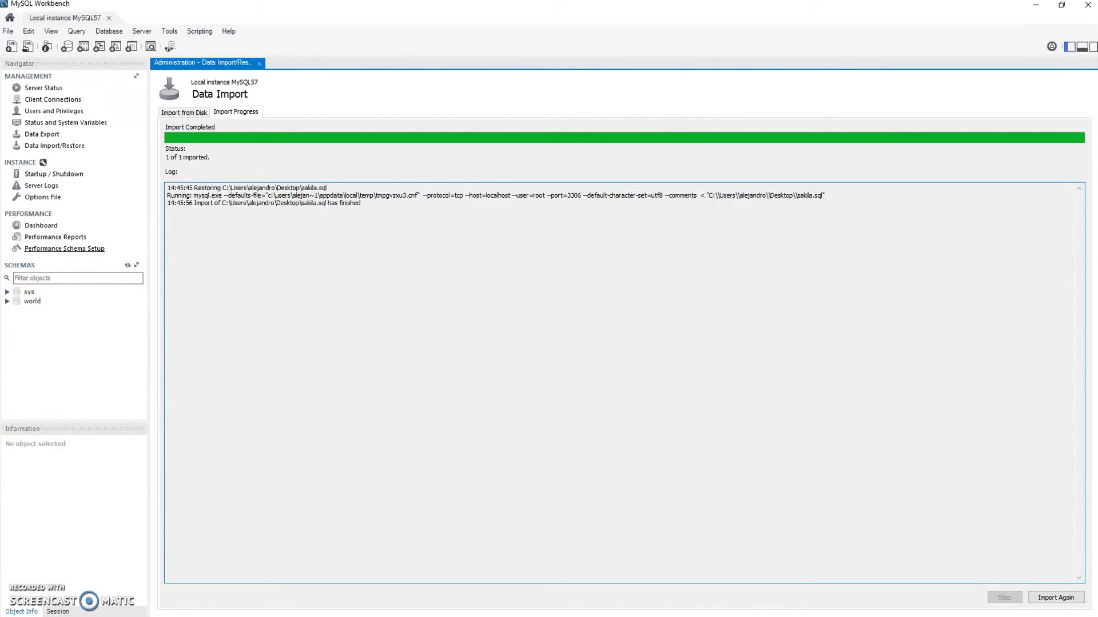
left_click(127, 265)
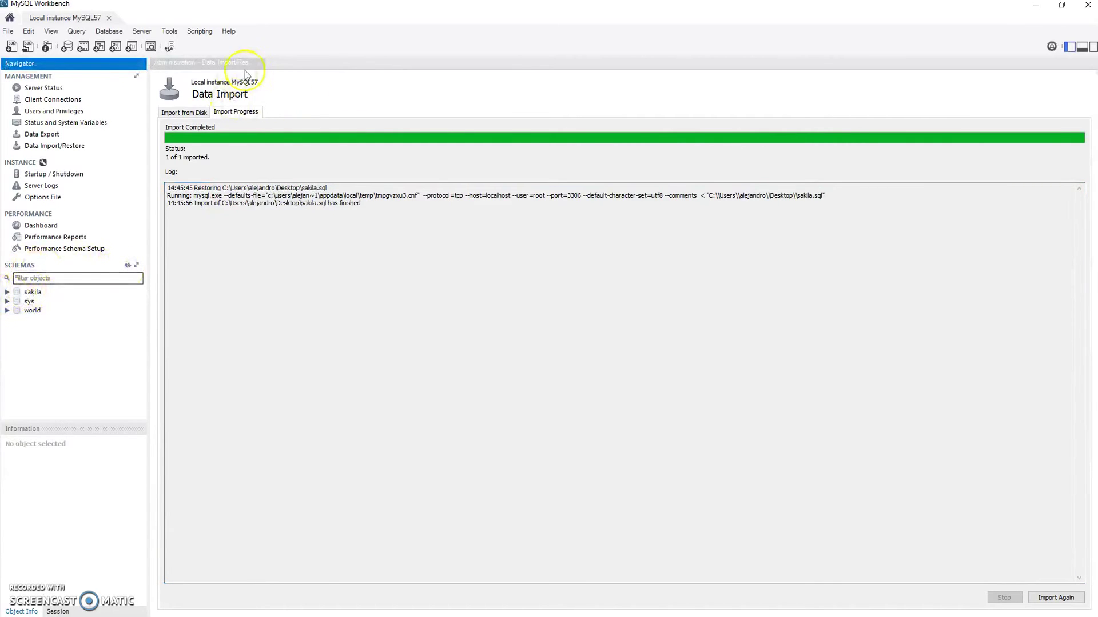
- Close the import page, open Data Export, and tick the world schema for export
left_click(260, 63)
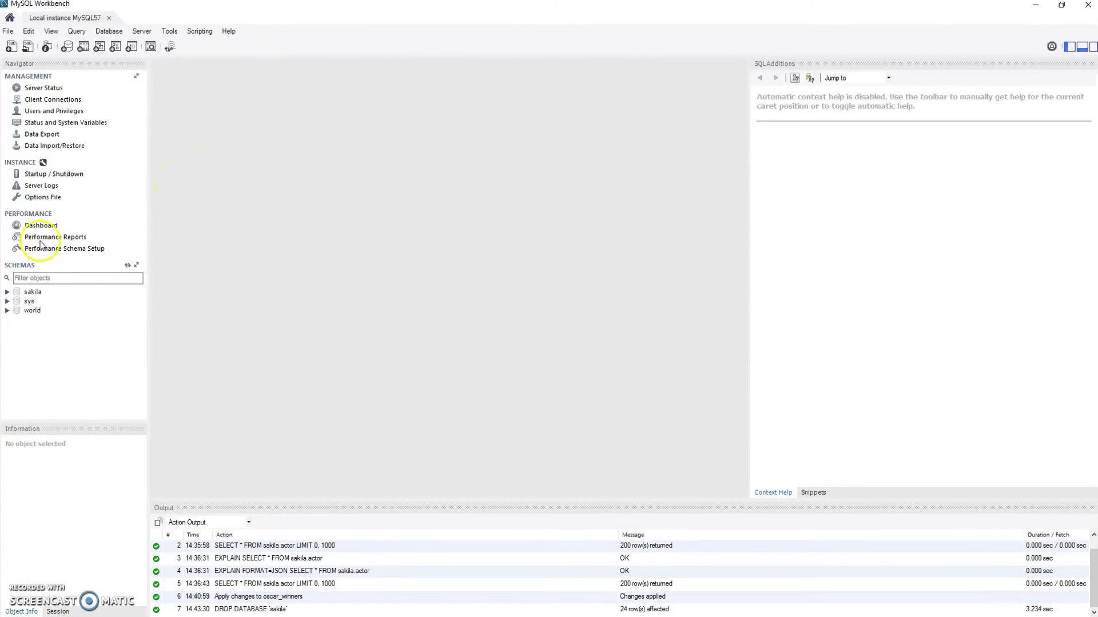
left_click(33, 292)
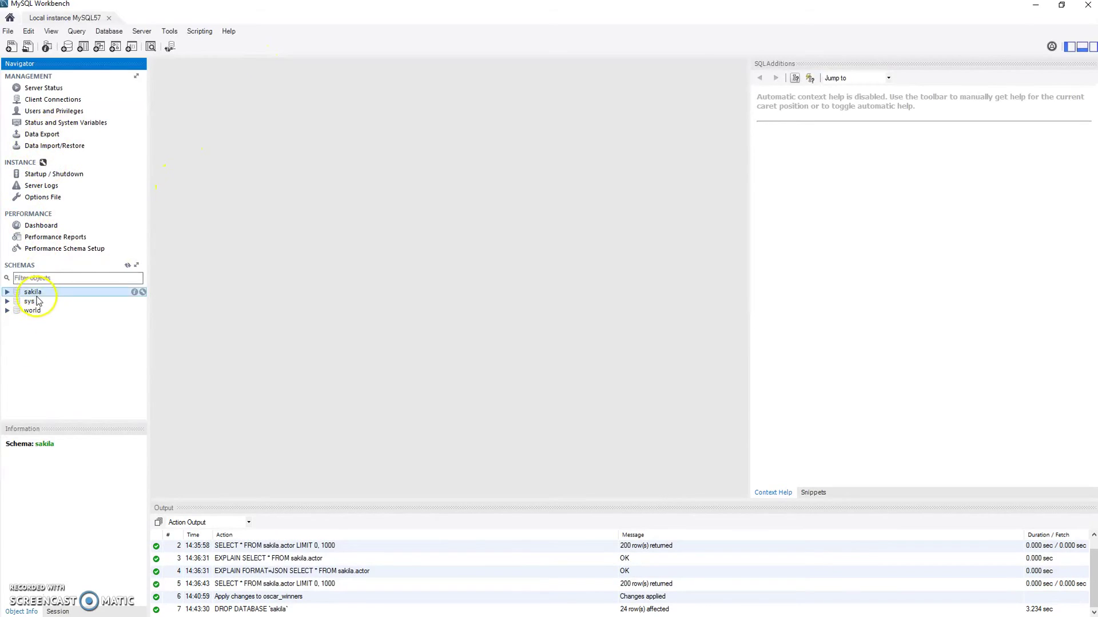
left_click(49, 136)
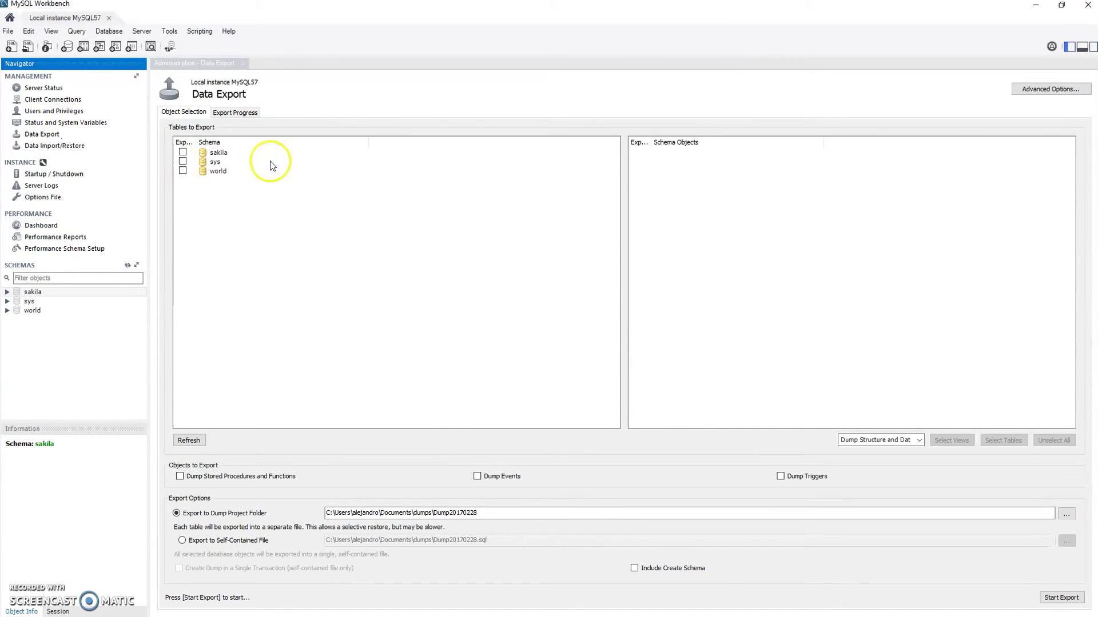
left_click(216, 154)
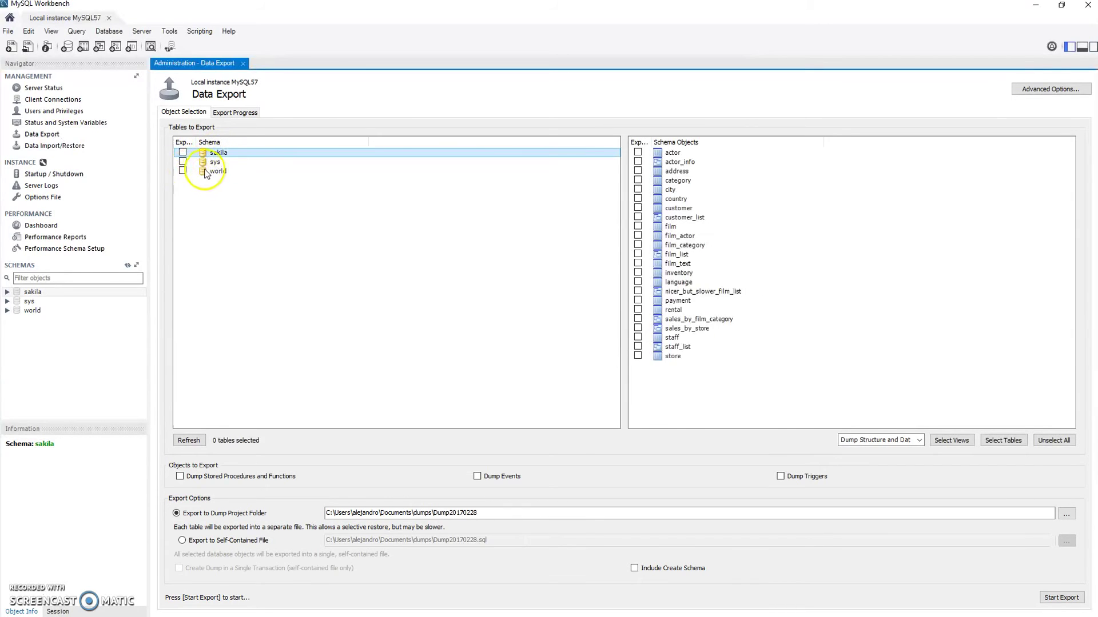
left_click(189, 172)
left_click(183, 171)
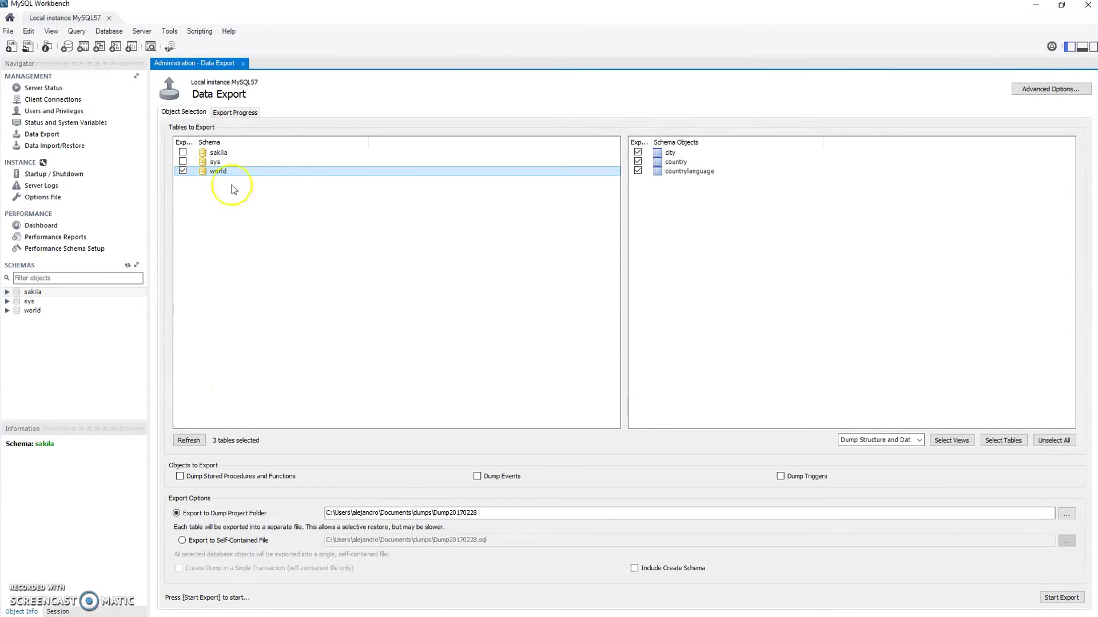
- Export world to self-contained file Desktop\world.sql, continuing past the mysqldump version warning
left_click(637, 154)
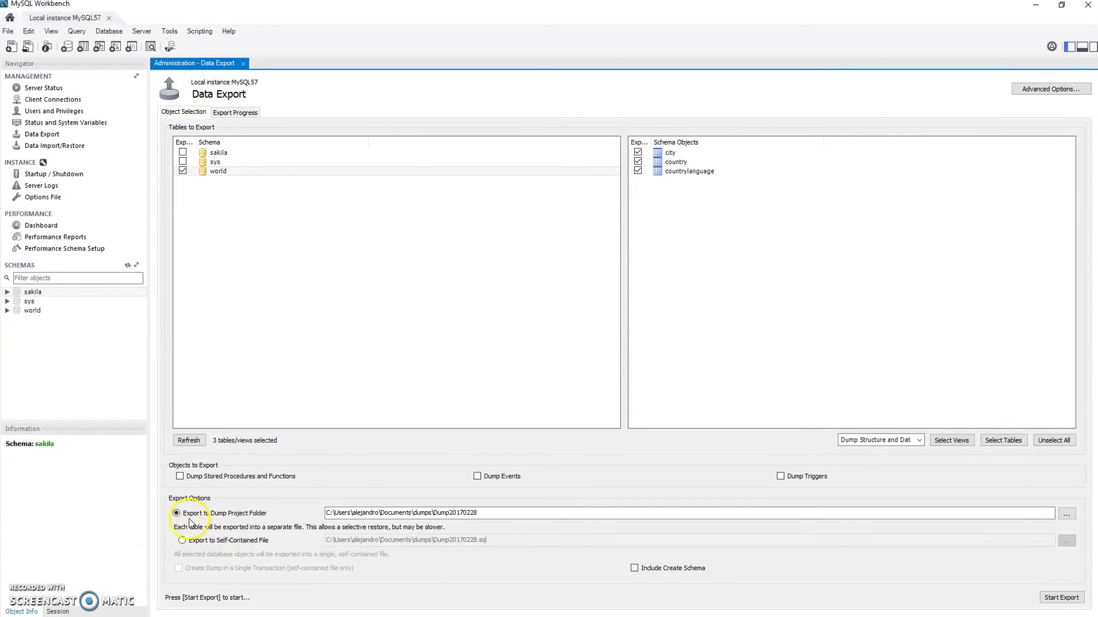
left_click(477, 512)
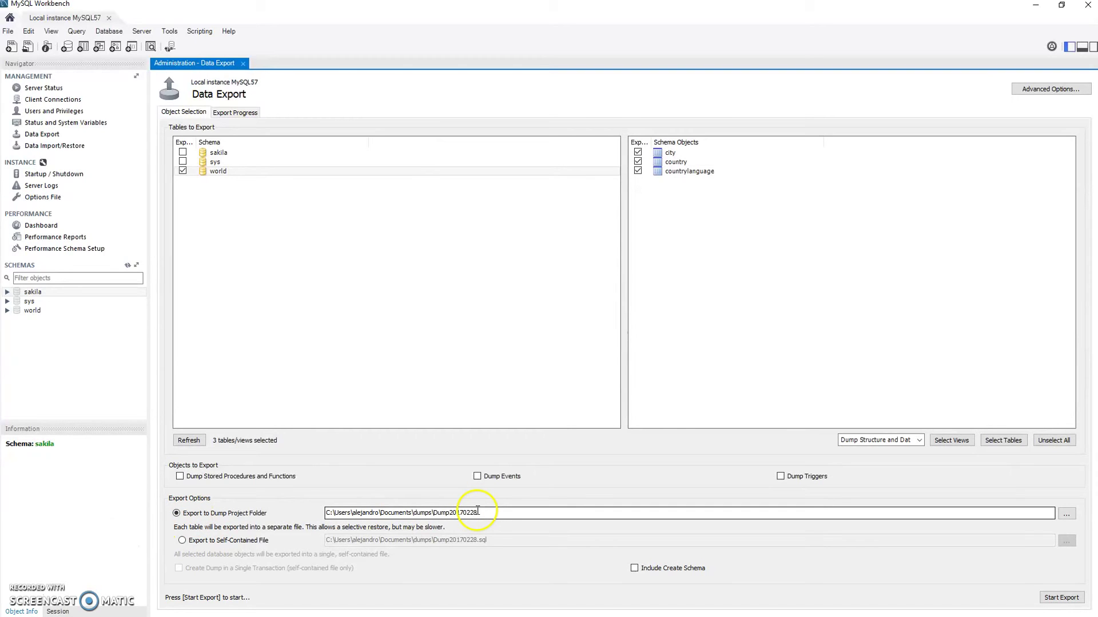
left_click_drag(532, 511, 326, 513)
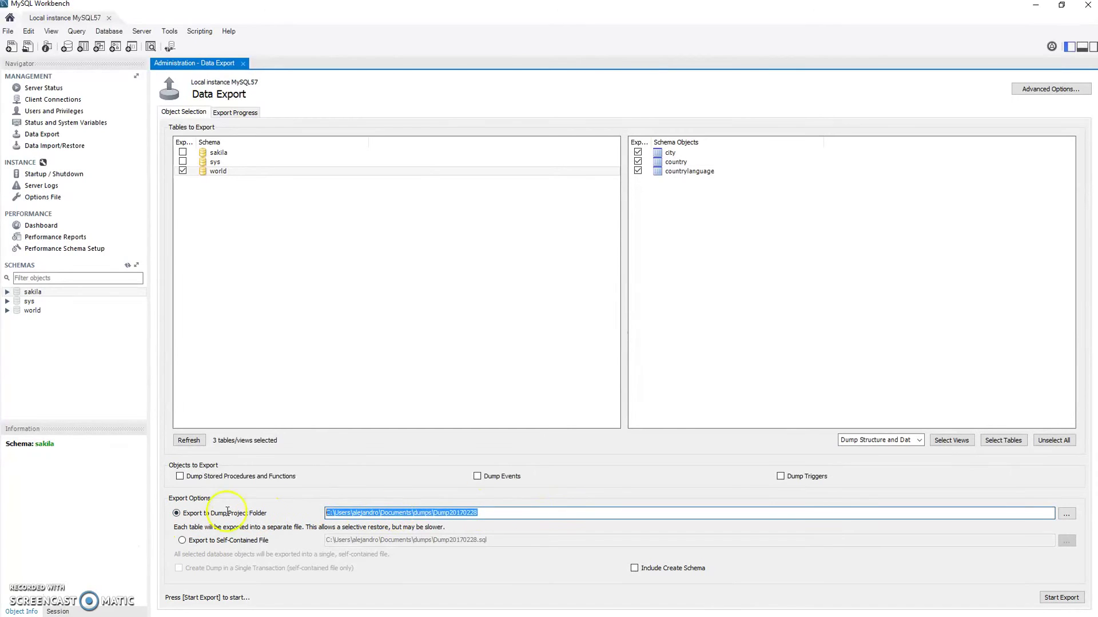
left_click(249, 543)
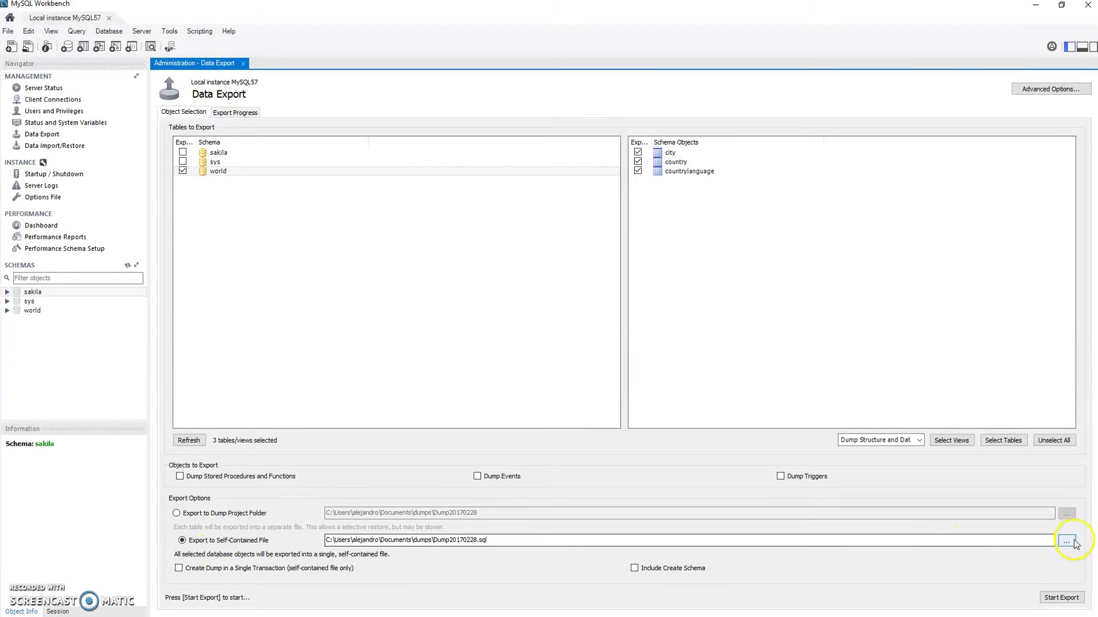
left_click(1067, 541)
left_click(49, 141)
left_click(137, 262)
type("world")
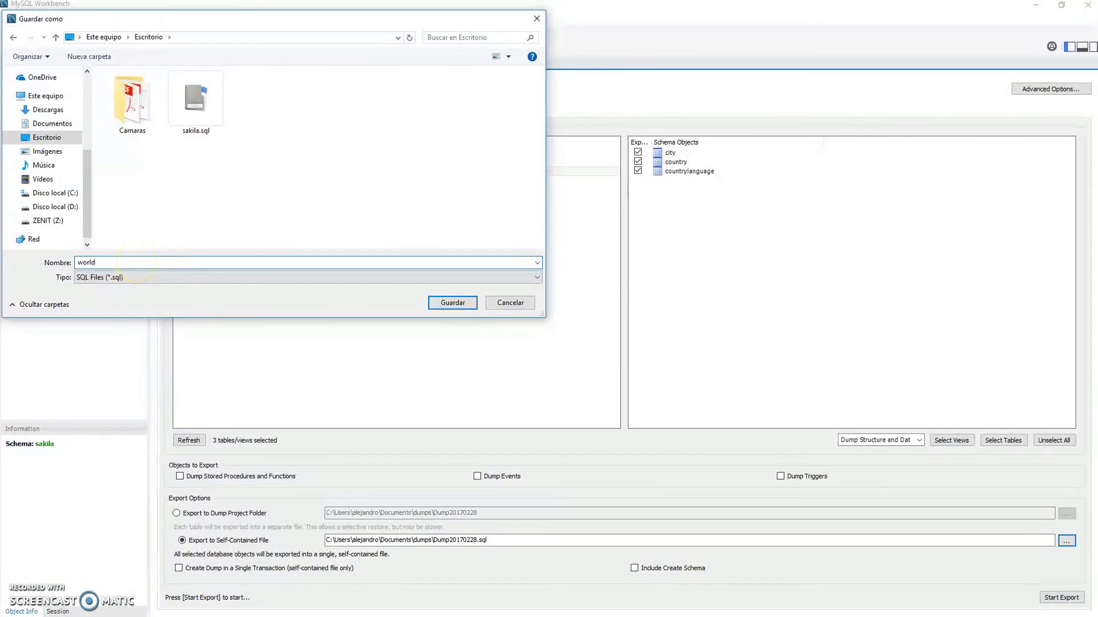
key("Return")
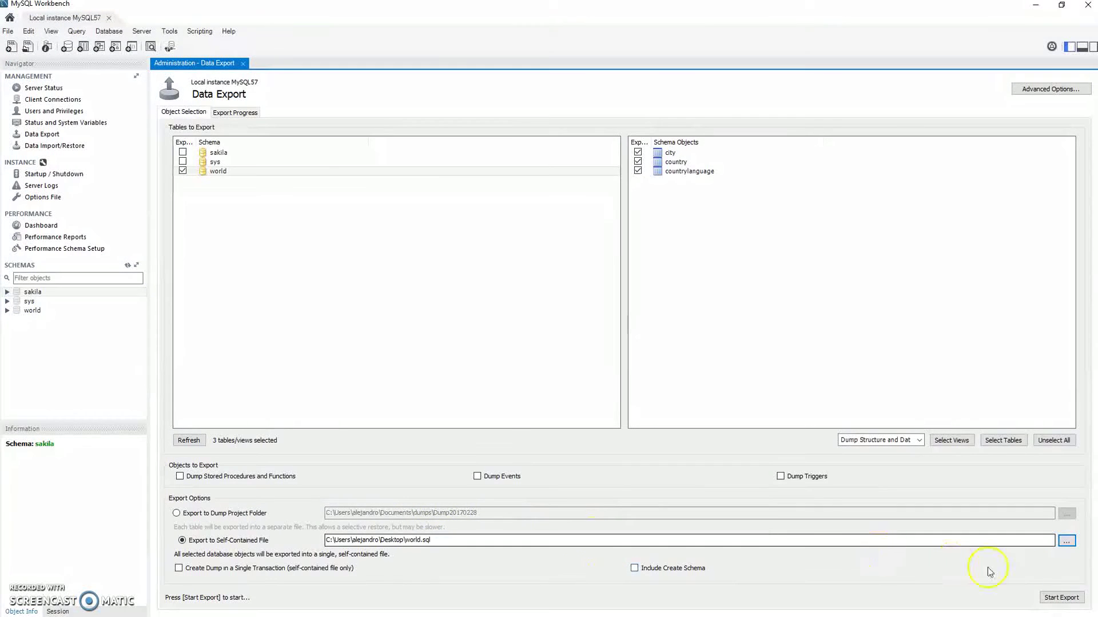
left_click(1062, 598)
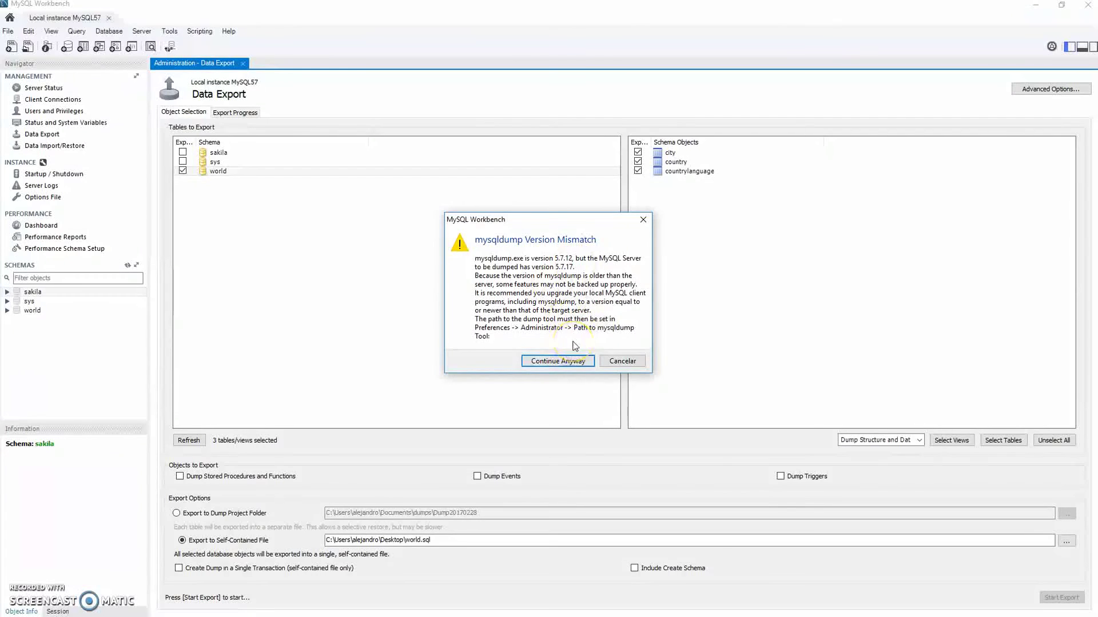
left_click(559, 361)
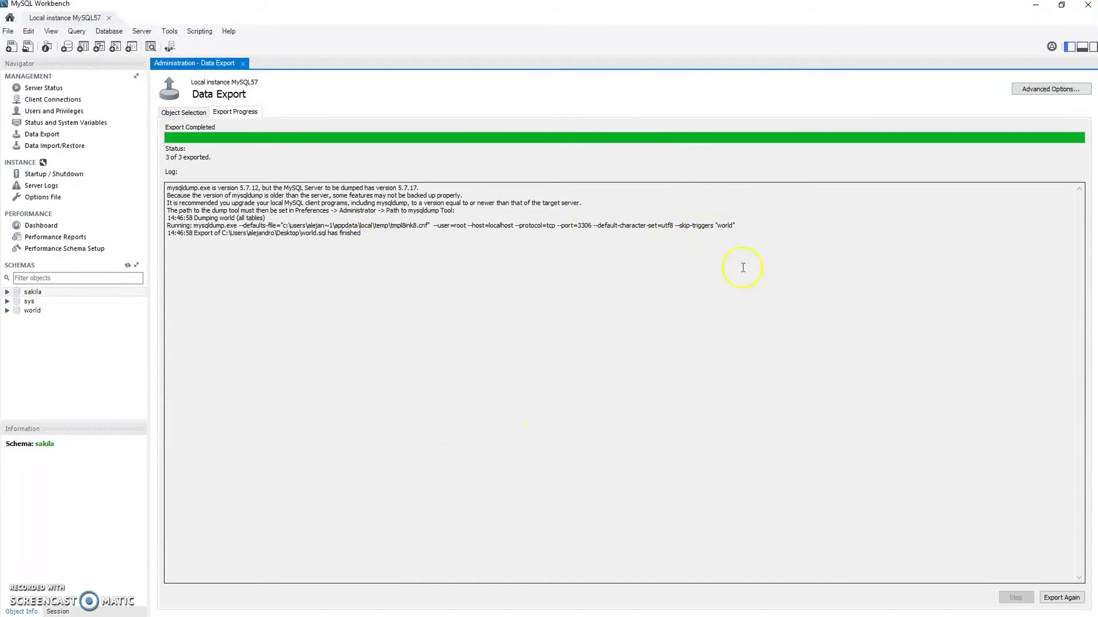
- Open the exported world.sql from the desktop in the text editor and scroll through it
left_click(1036, 5)
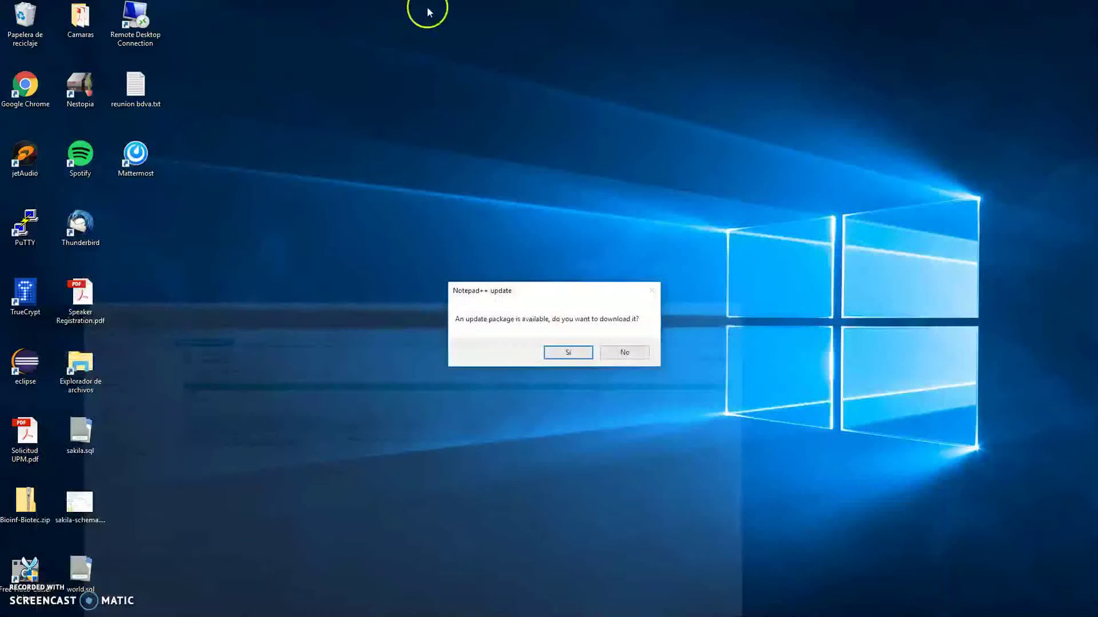
left_click(81, 578)
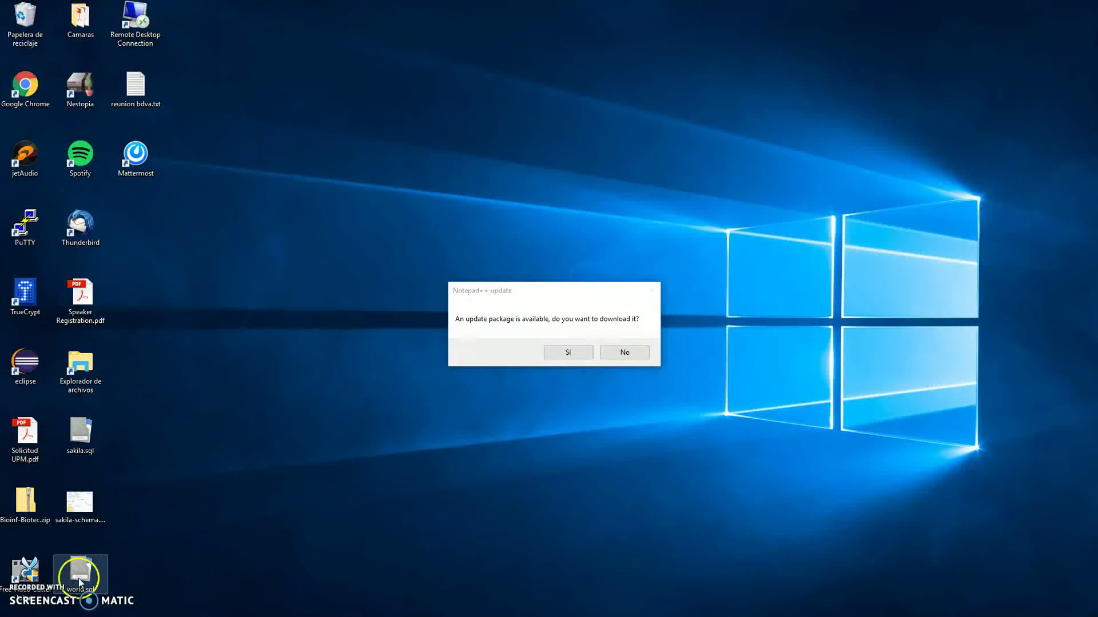
right_click(80, 583)
left_click(137, 384)
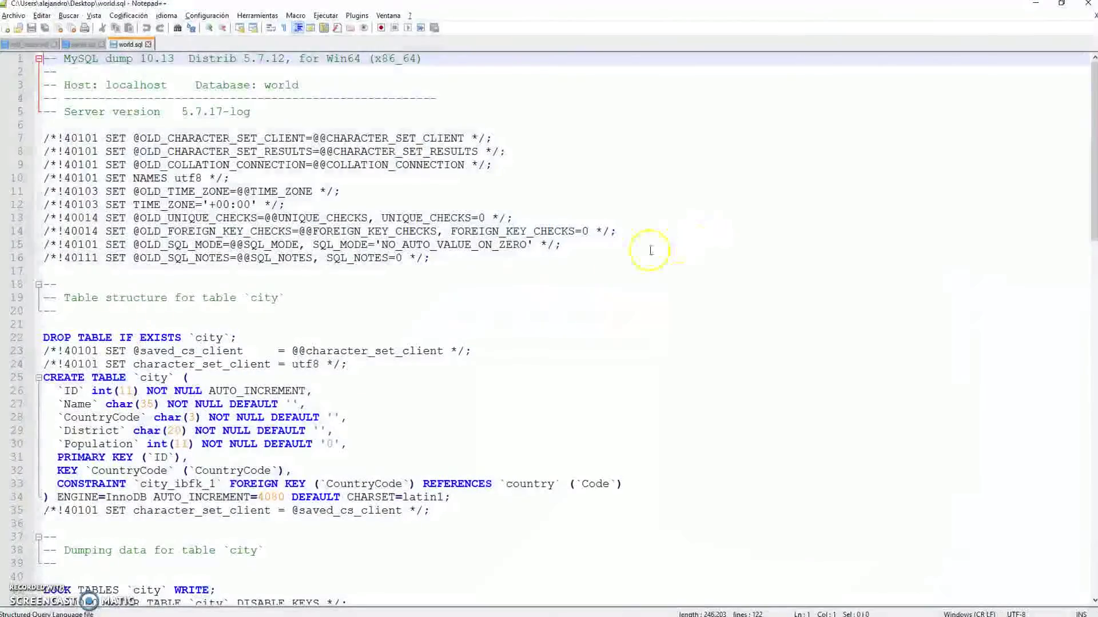
left_click(509, 336)
left_click_drag(1093, 94, 1063, 78)
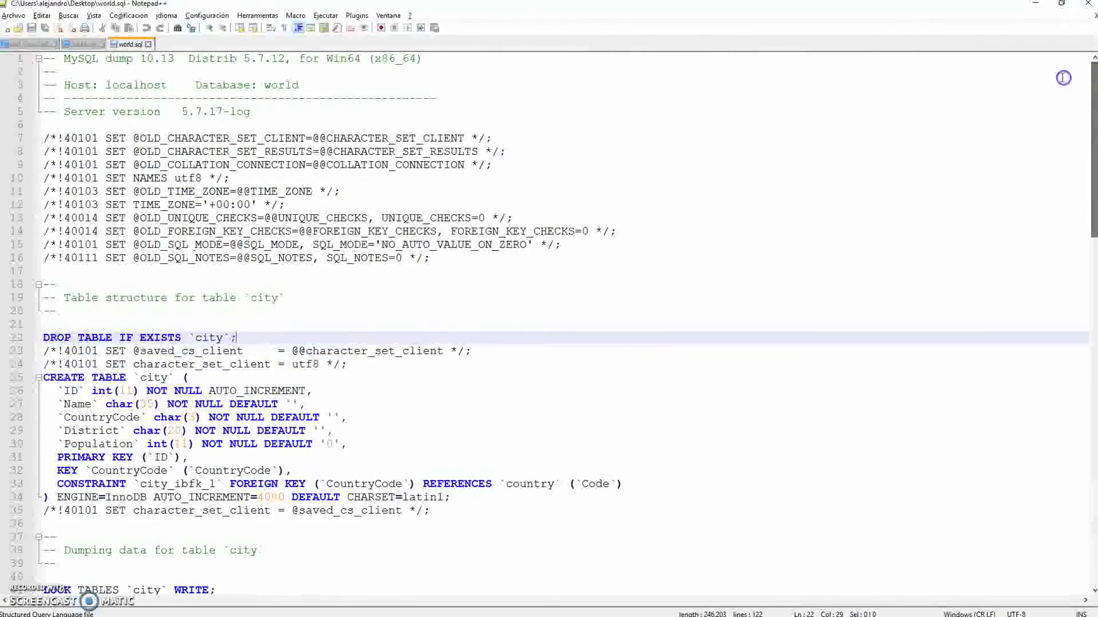
- Close the text editor and bring MySQL Workbench back to the front
left_click(1036, 3)
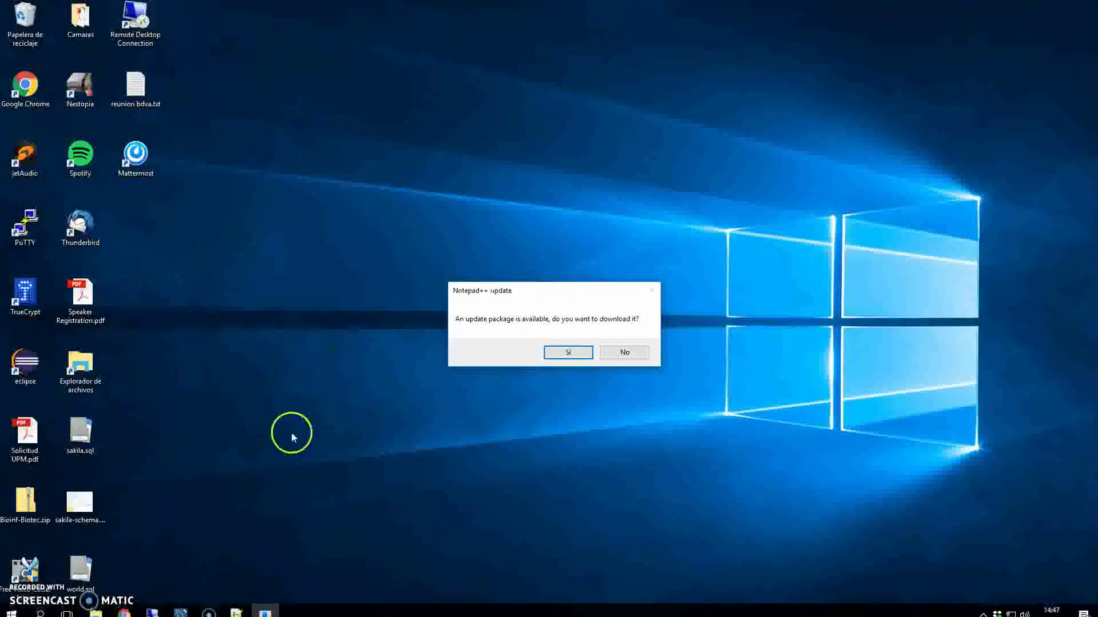
key("super")
left_click(180, 611)
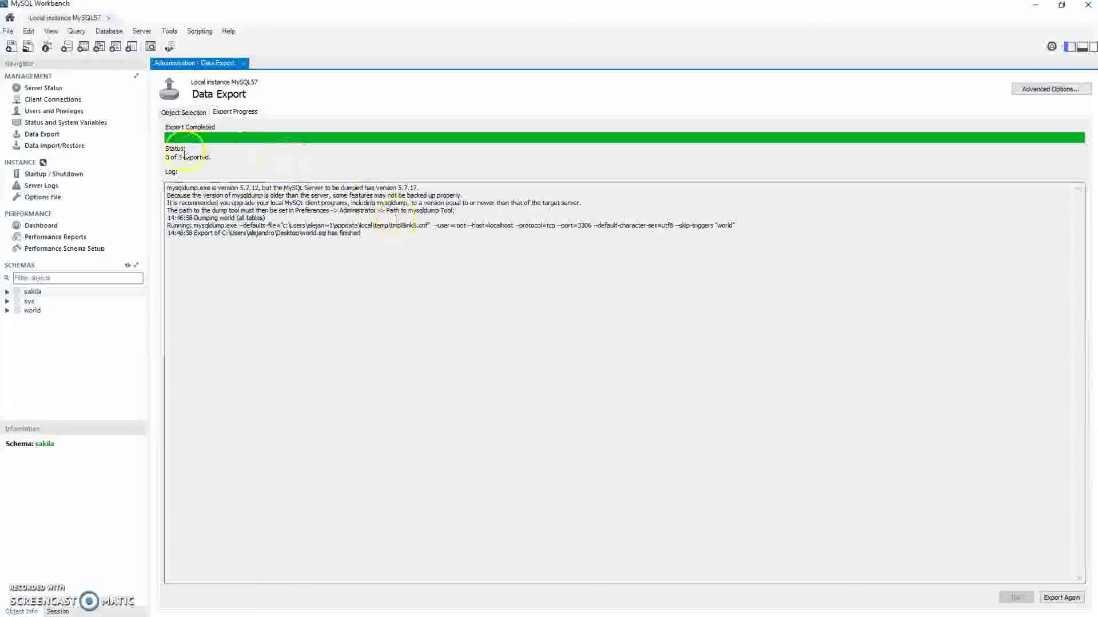
- Close the Data Export tab and open Users and Privileges for Local instance MySQL57
left_click(243, 63)
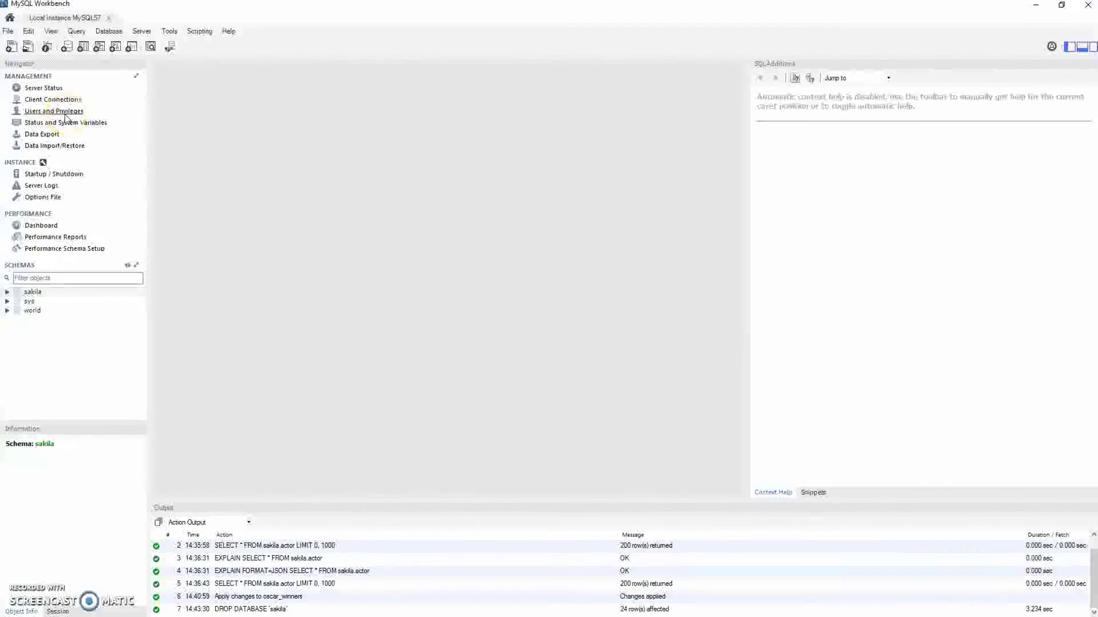
left_click(38, 116)
left_click(43, 91)
left_click(50, 114)
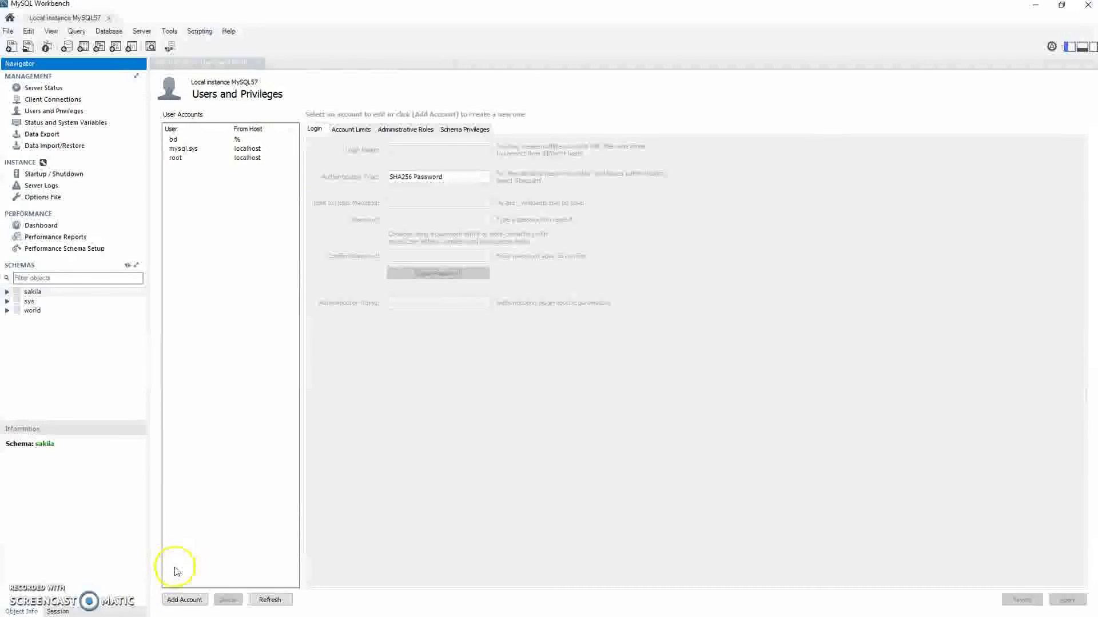
- Add account sakila_read with a confirmed password and Standard authentication, then view Account Limits
left_click(184, 600)
type("sakila_read")
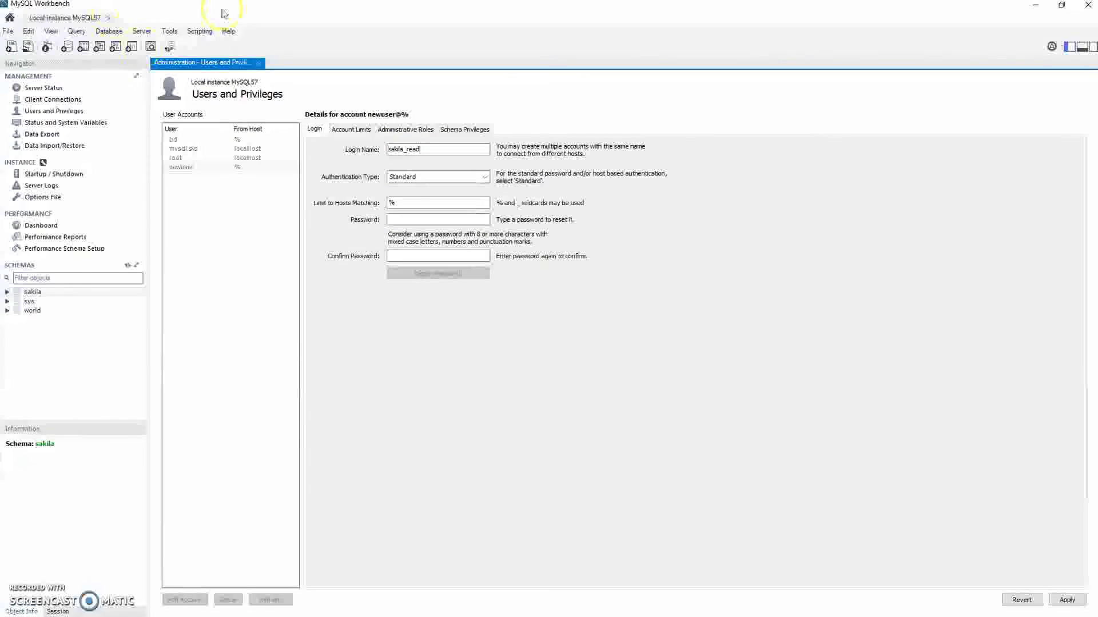
left_click(441, 221)
type("*****")
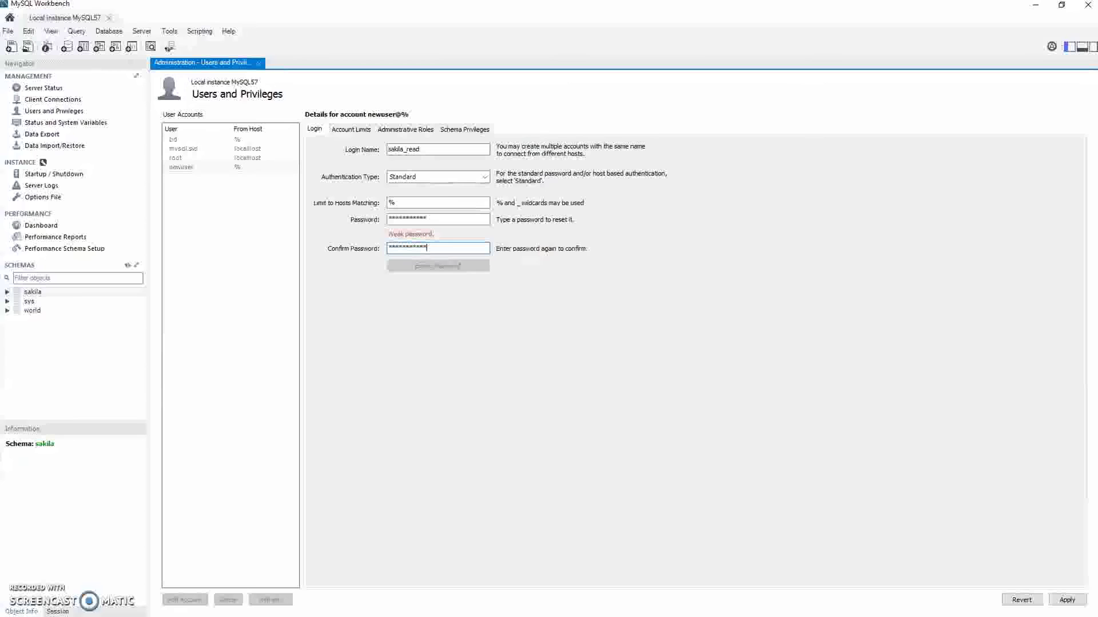
left_click(483, 219)
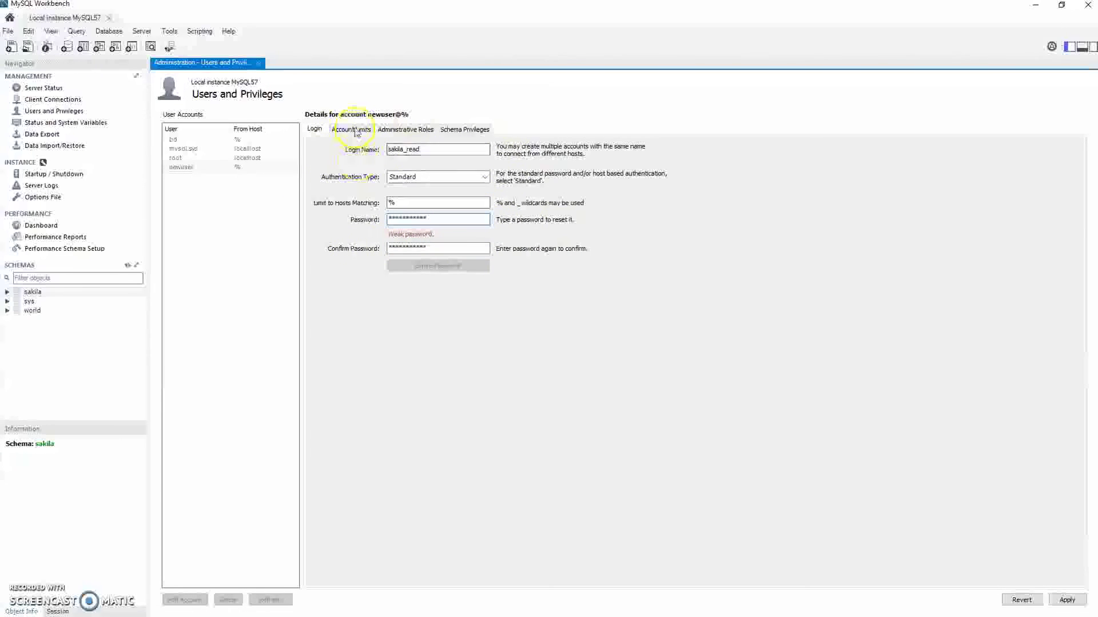
left_click(473, 178)
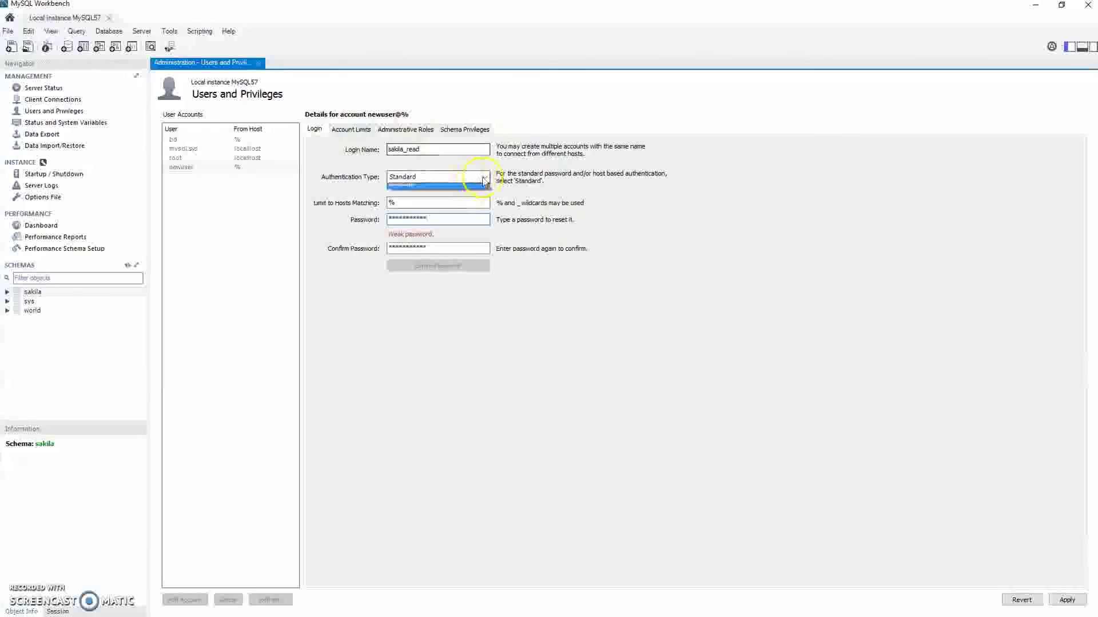
left_click(779, 272)
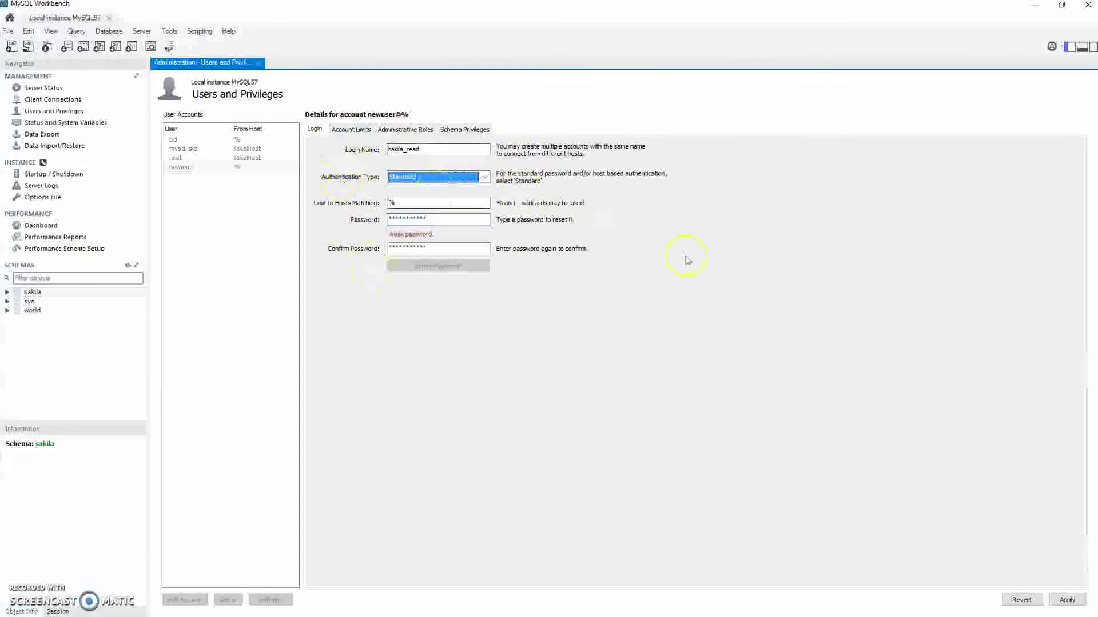
left_click(350, 130)
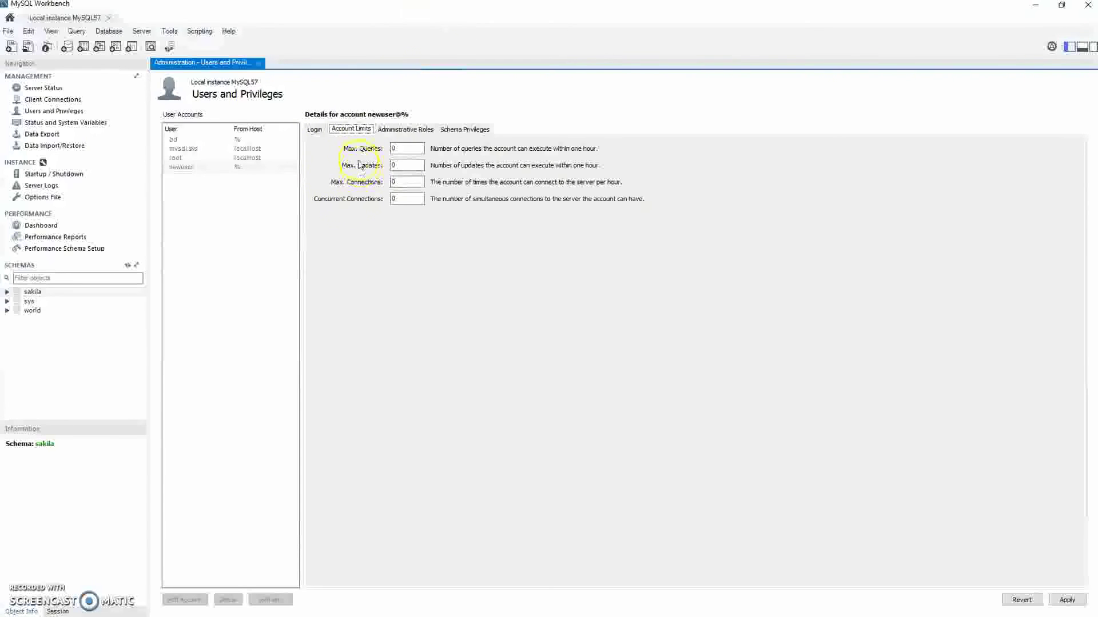
- Review Administrative Roles, leaving every role unchecked, then open Schema Privileges for newuser@%
left_click(415, 129)
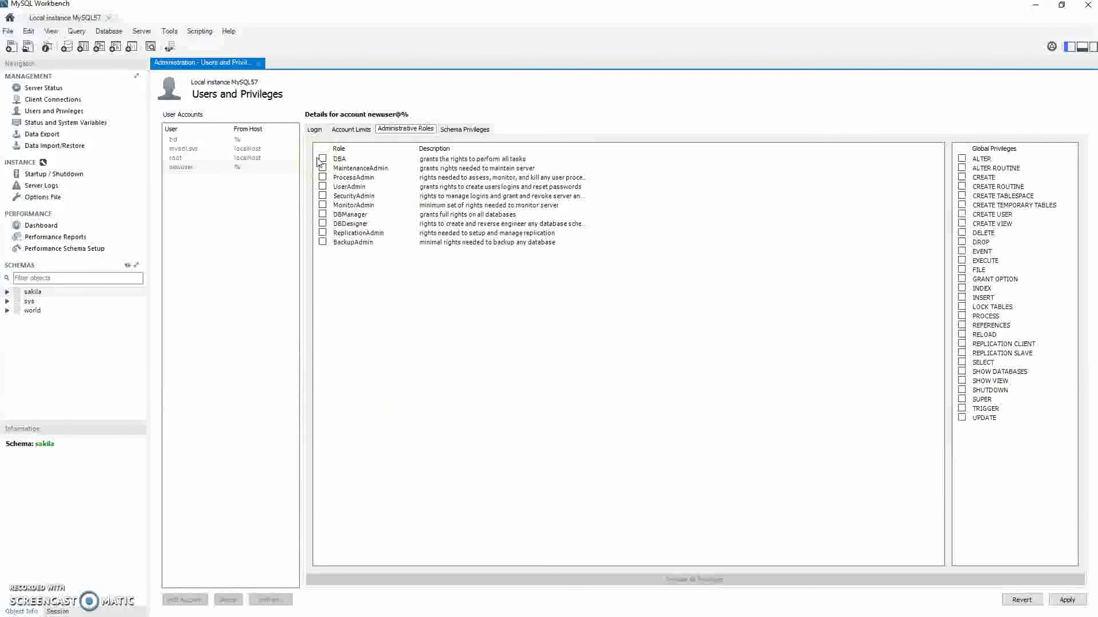
left_click(322, 186)
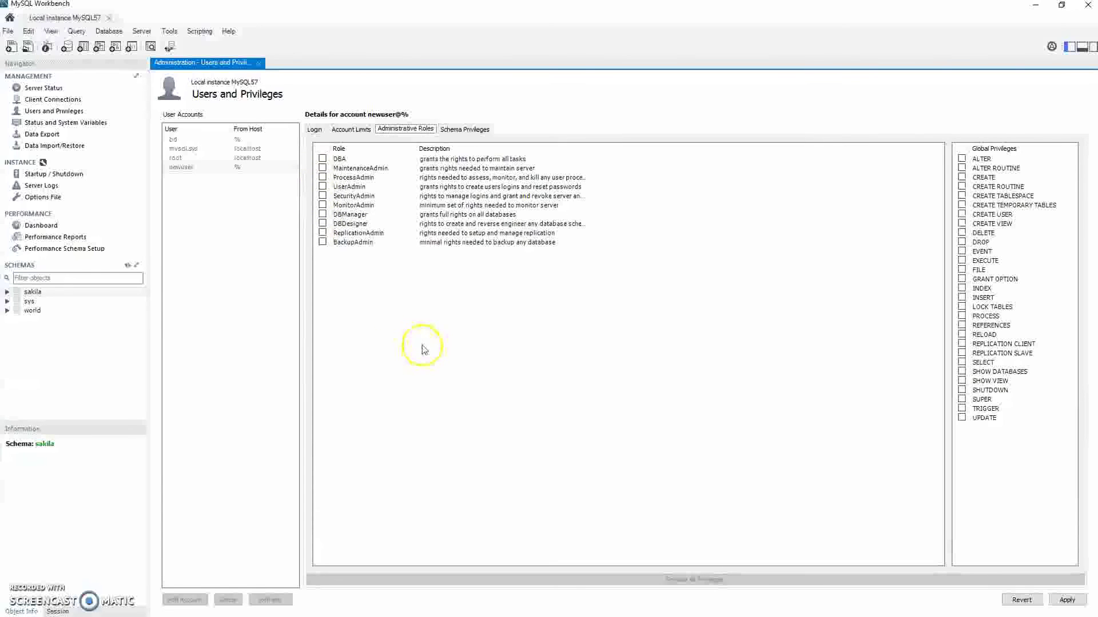
left_click(466, 131)
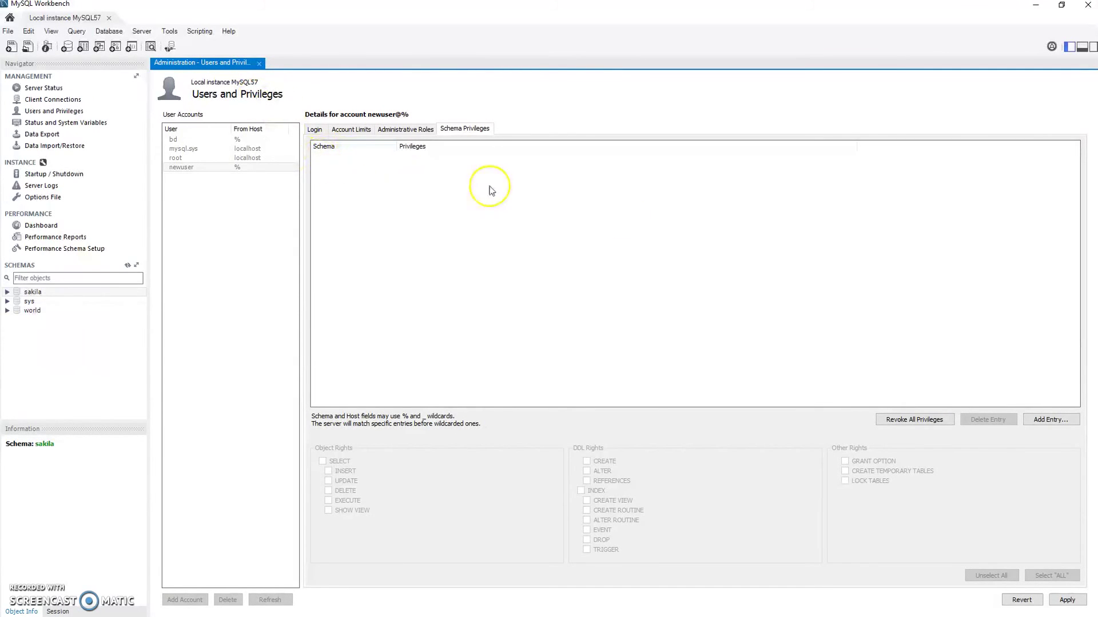
- Add a schema privilege entry using Selected schema set to sakila
left_click(1057, 423)
left_click(355, 228)
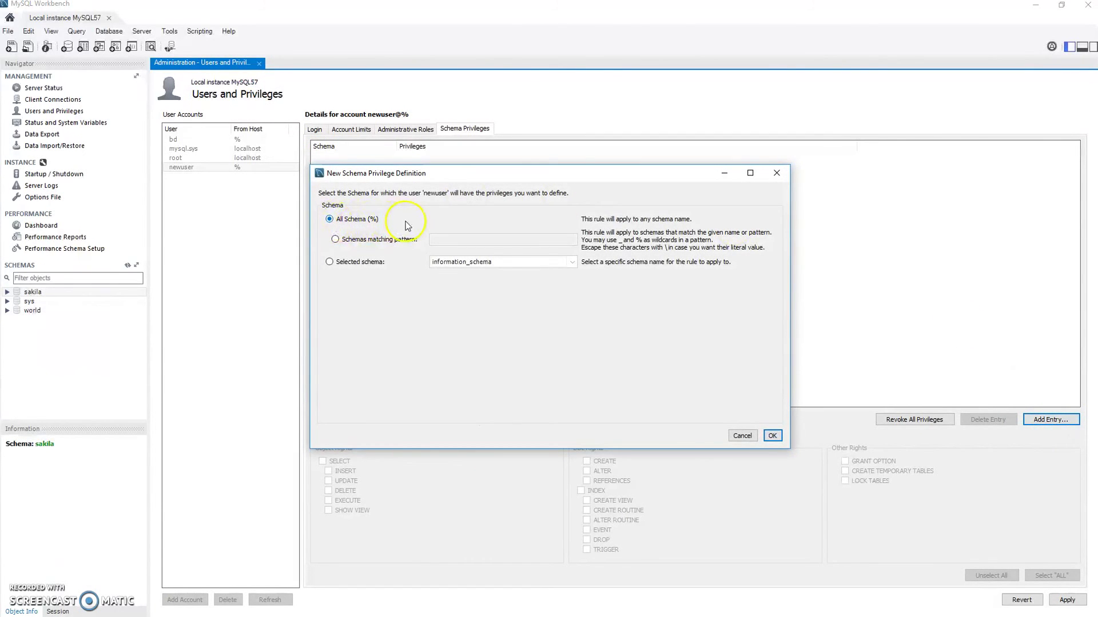
left_click(335, 239)
left_click(478, 239)
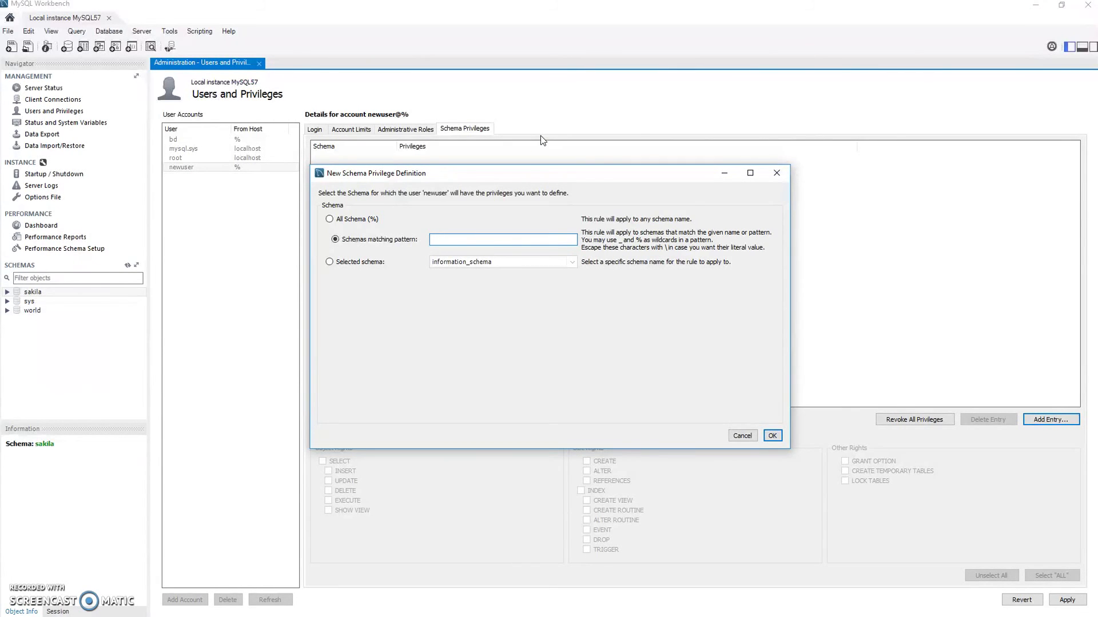
left_click(336, 265)
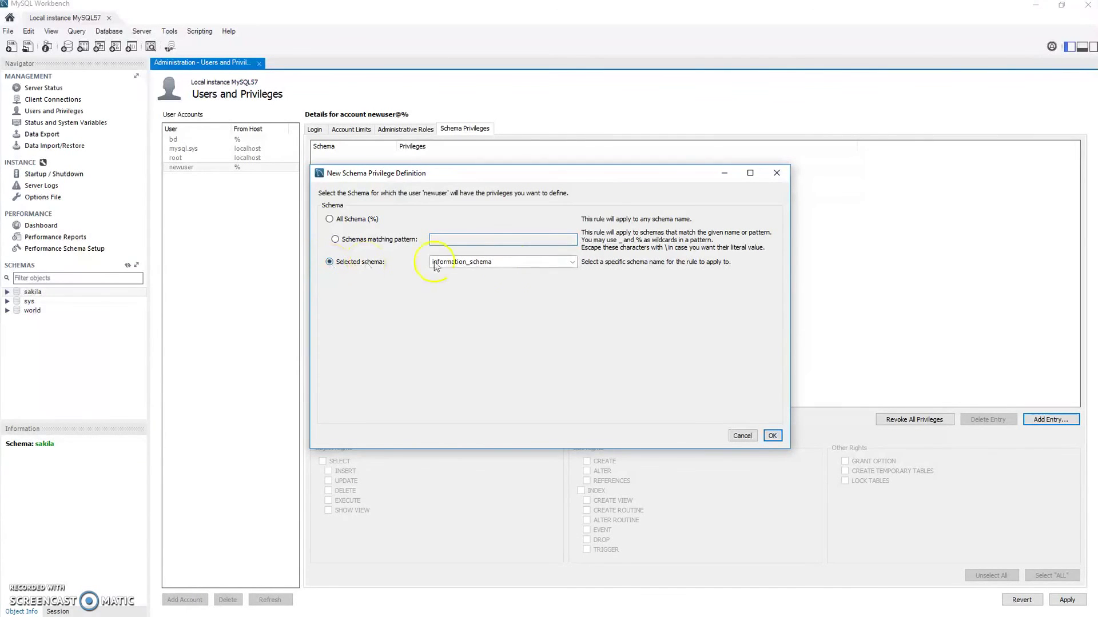
left_click(517, 263)
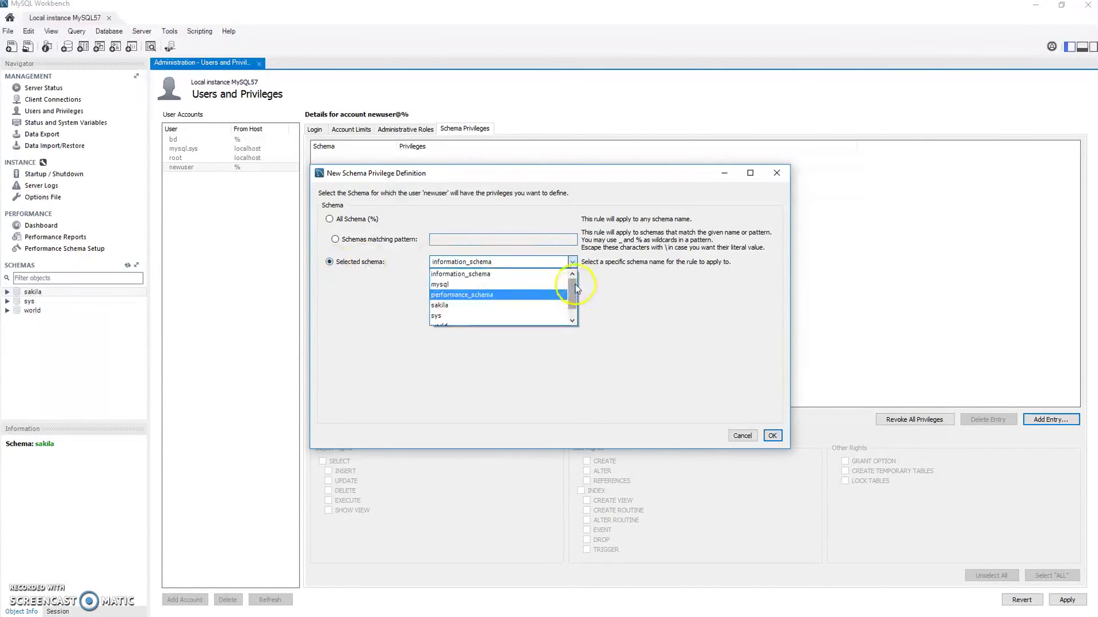
scroll(452, 297, "down", 1)
left_click(451, 296)
left_click(572, 261)
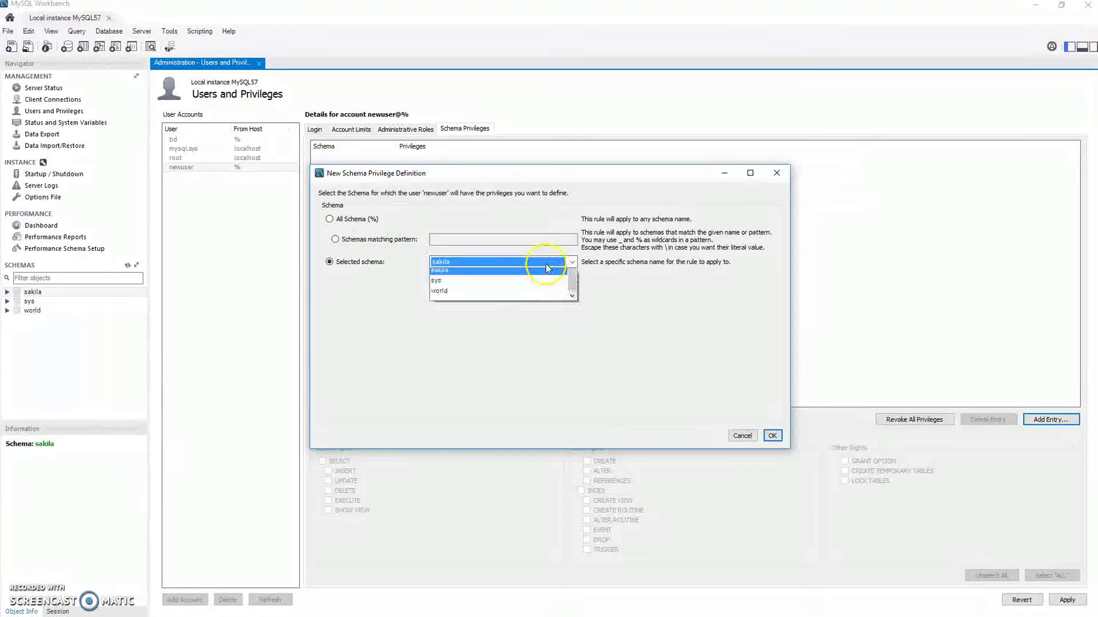
scroll(569, 286, "up", 3)
scroll(572, 280, "down", 1)
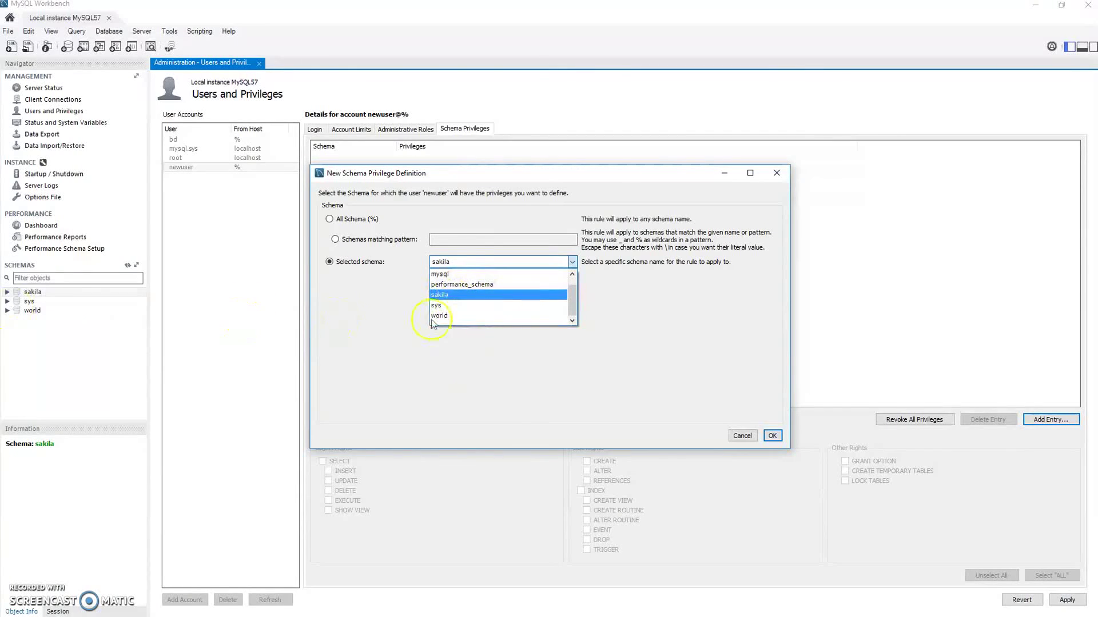
left_click(463, 294)
left_click(772, 436)
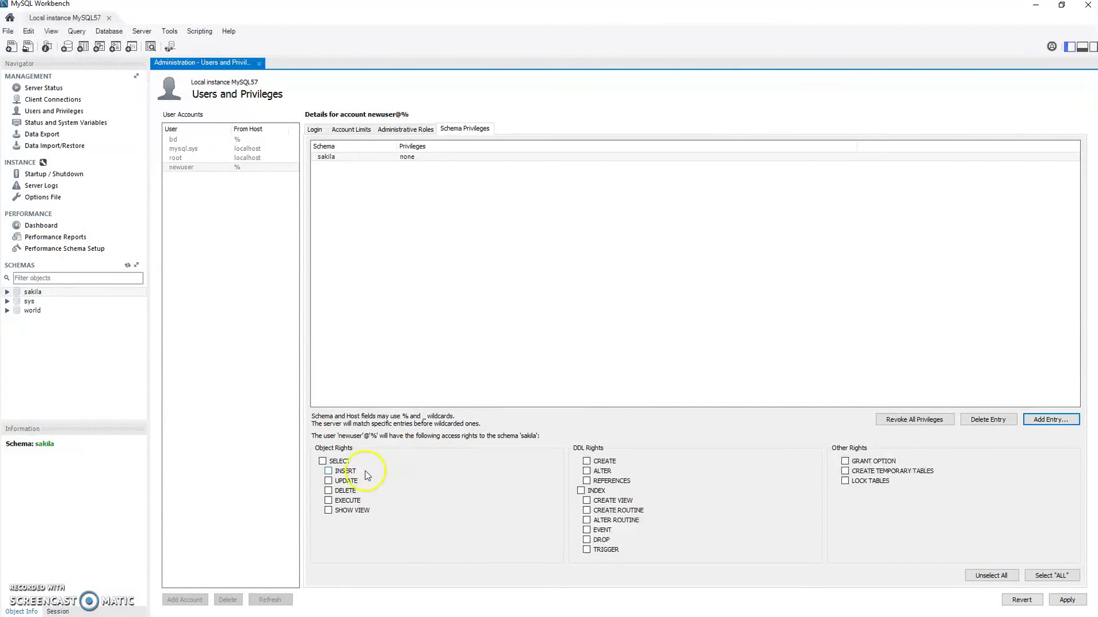
- Tick SELECT on sakila, toggling INSERT, UPDATE, DELETE and DDL rights back off
left_click(322, 461)
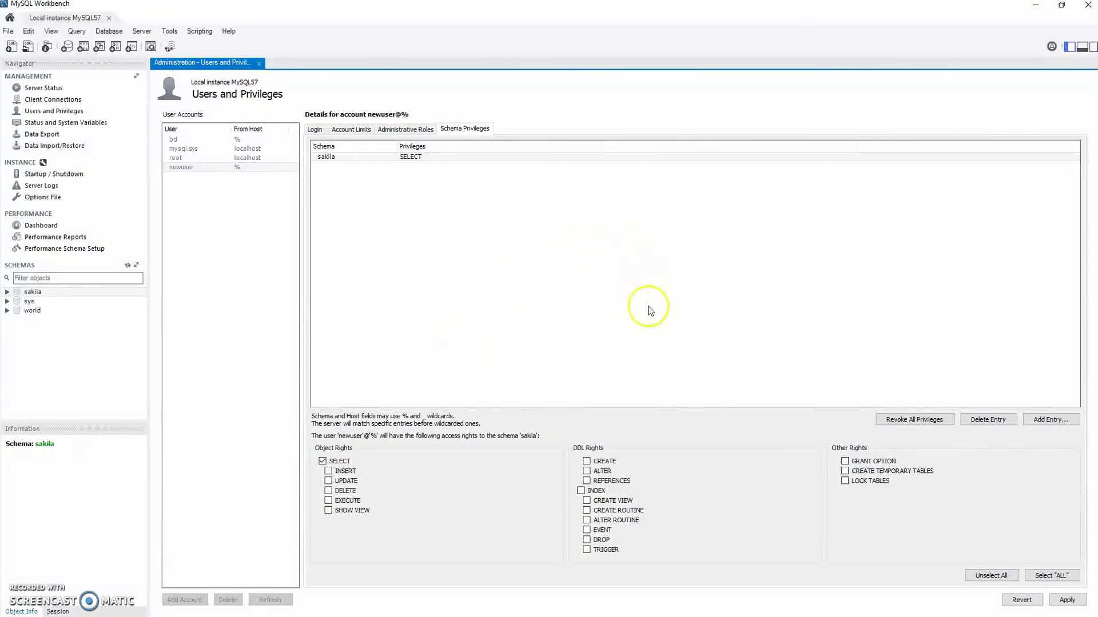
left_click(328, 471)
left_click(328, 481)
left_click(328, 491)
left_click(329, 490)
left_click(328, 481)
left_click(328, 472)
left_click(587, 462)
left_click(588, 463)
left_click(587, 472)
left_click(586, 473)
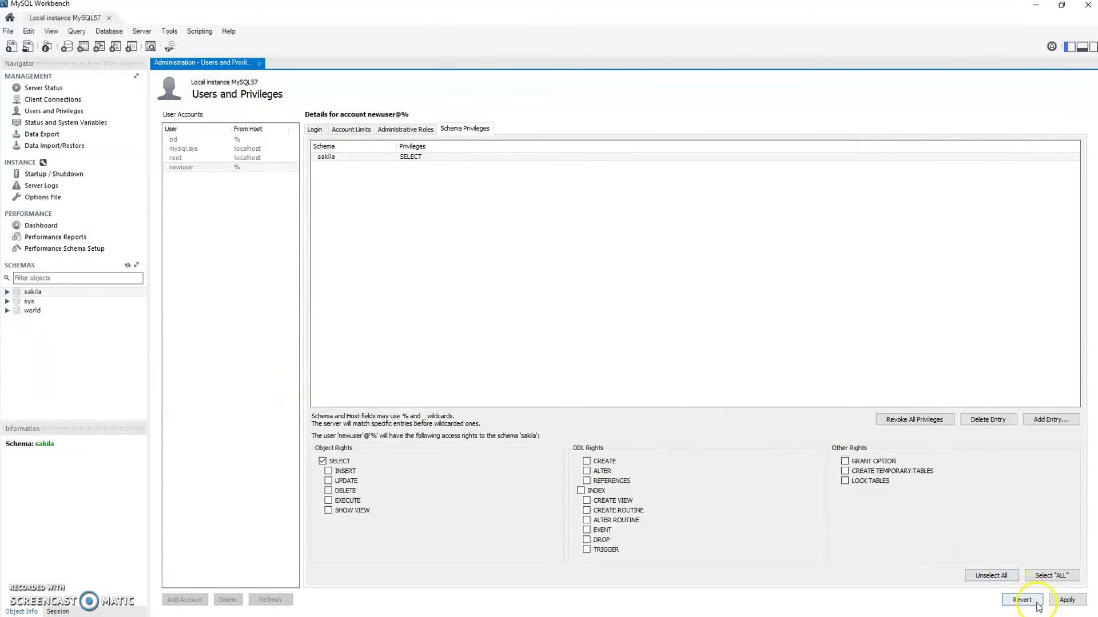
- Apply the changes, creating sakila_read@% with SELECT privileges on the sakila schema
left_click(1074, 605)
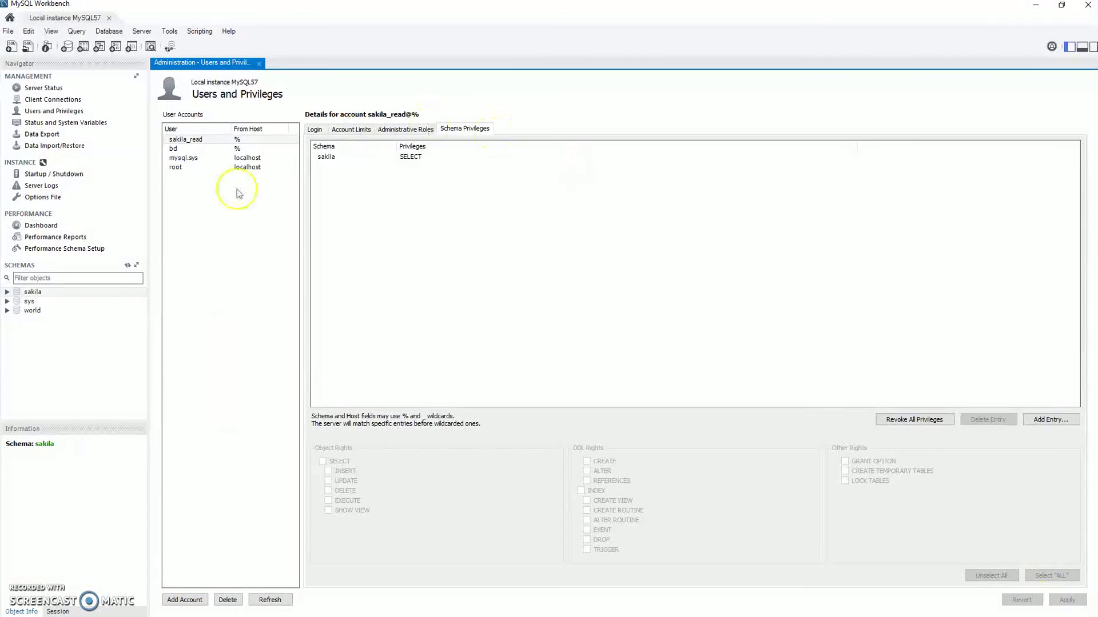